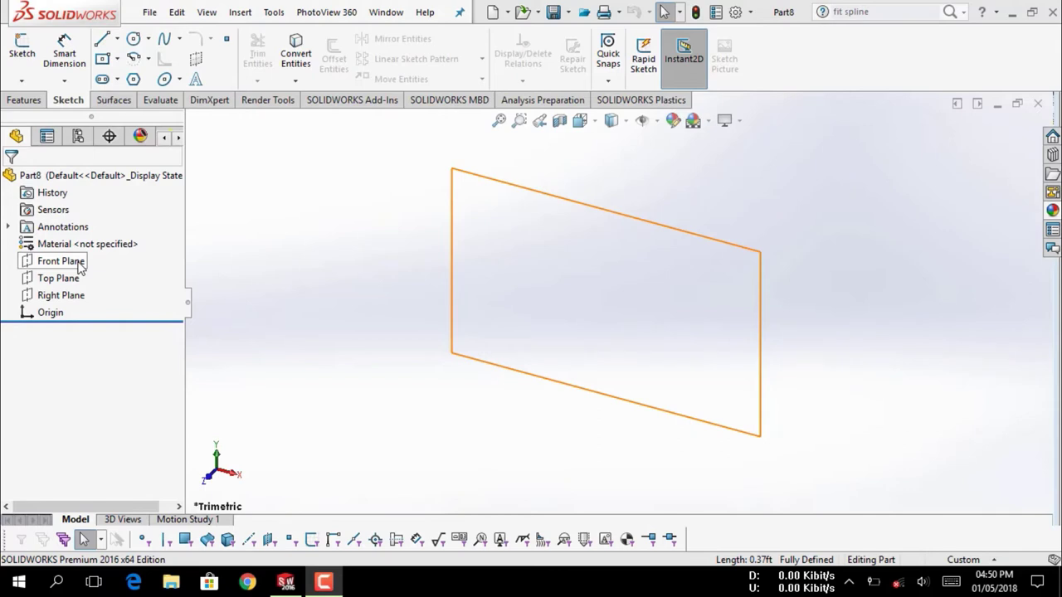
Face the Front Plane and draw a vertical centreline through the origin
{"action": "left_click", "coordinate": [79, 264]}
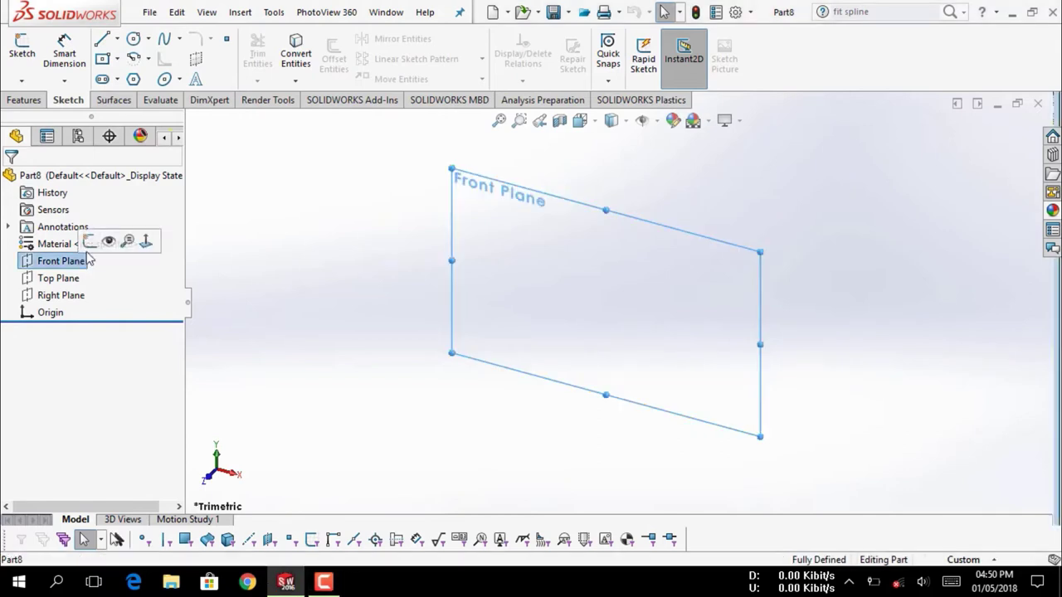
{"action": "right_click", "coordinate": [63, 263]}
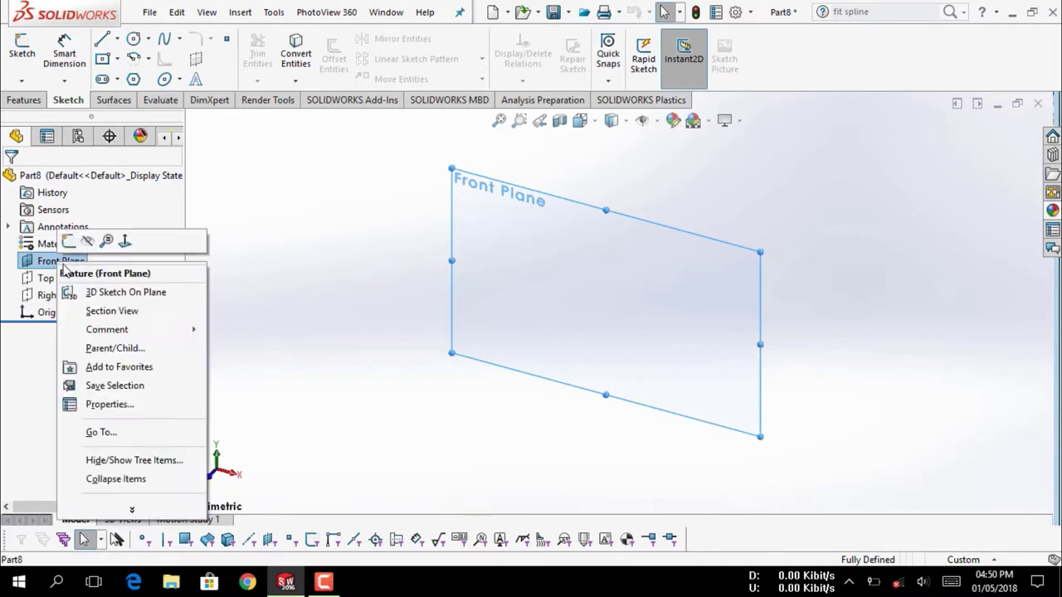
{"action": "left_click", "coordinate": [105, 241]}
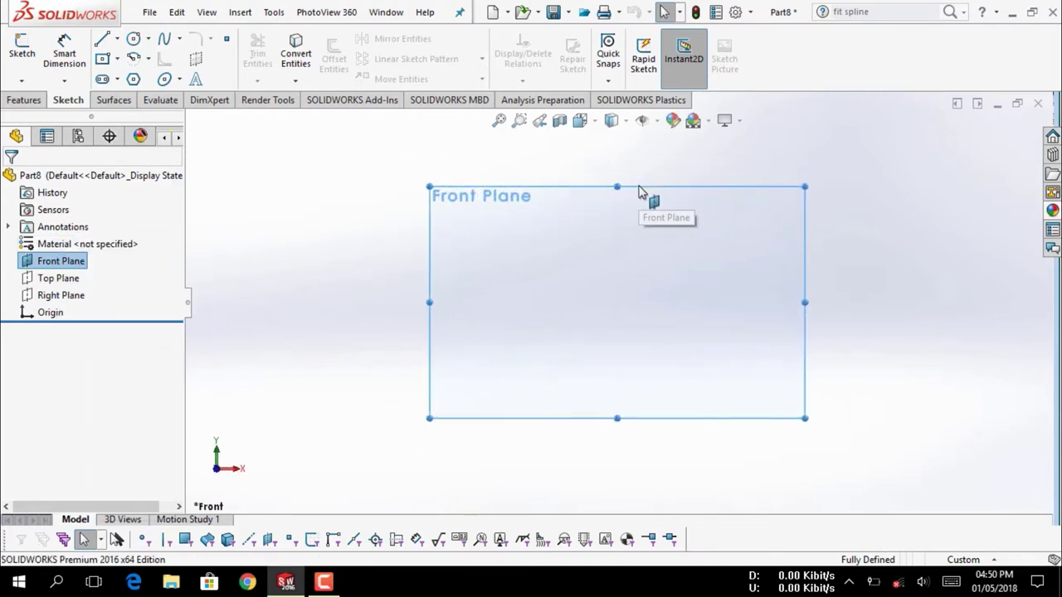
{"action": "left_click", "coordinate": [117, 39]}
{"action": "left_click", "coordinate": [130, 79]}
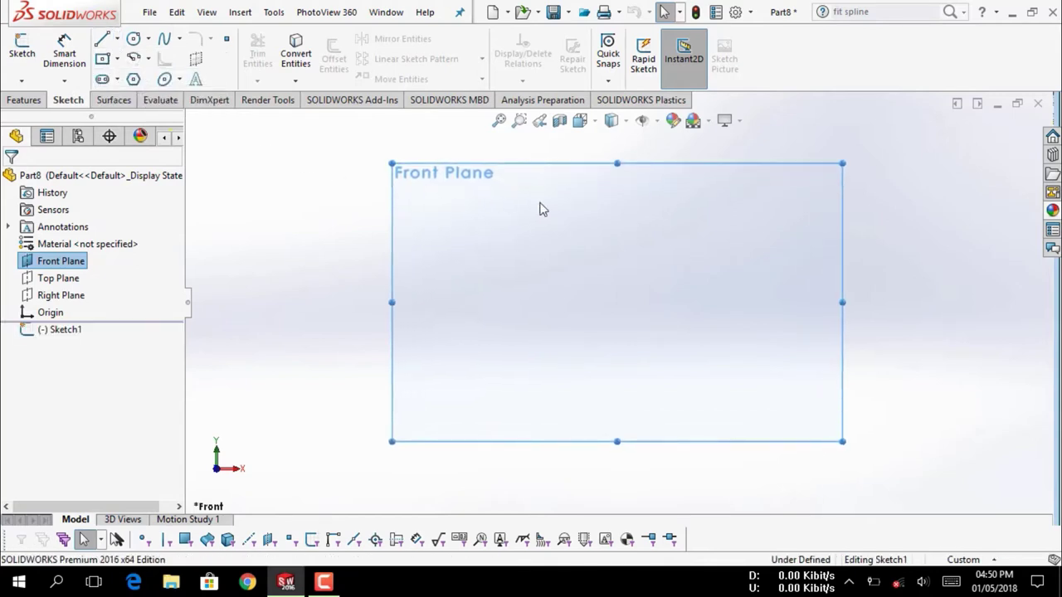
{"action": "left_click", "coordinate": [617, 177]}
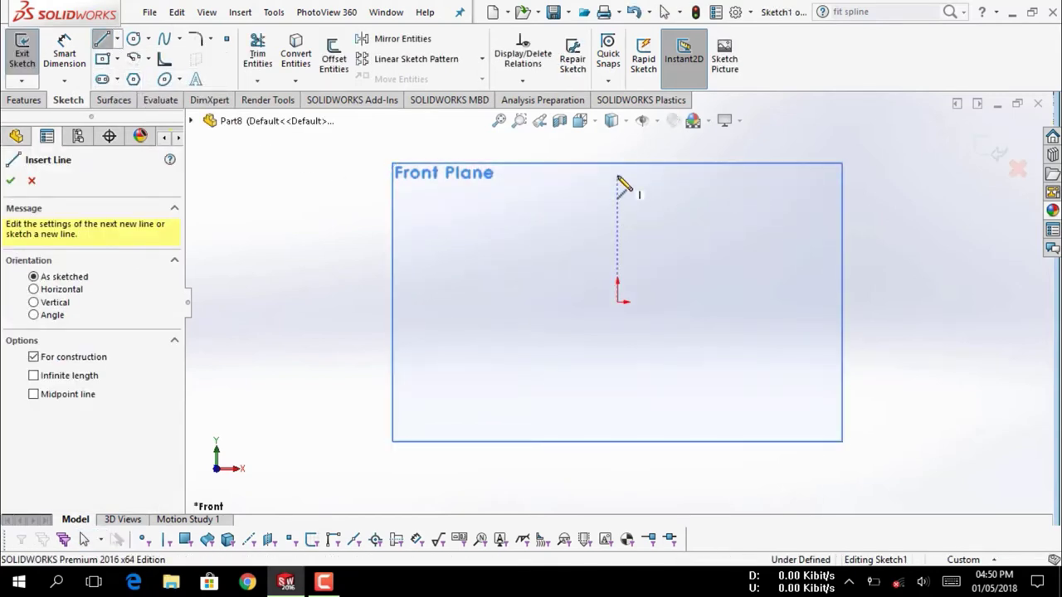
{"action": "left_click", "coordinate": [617, 456]}
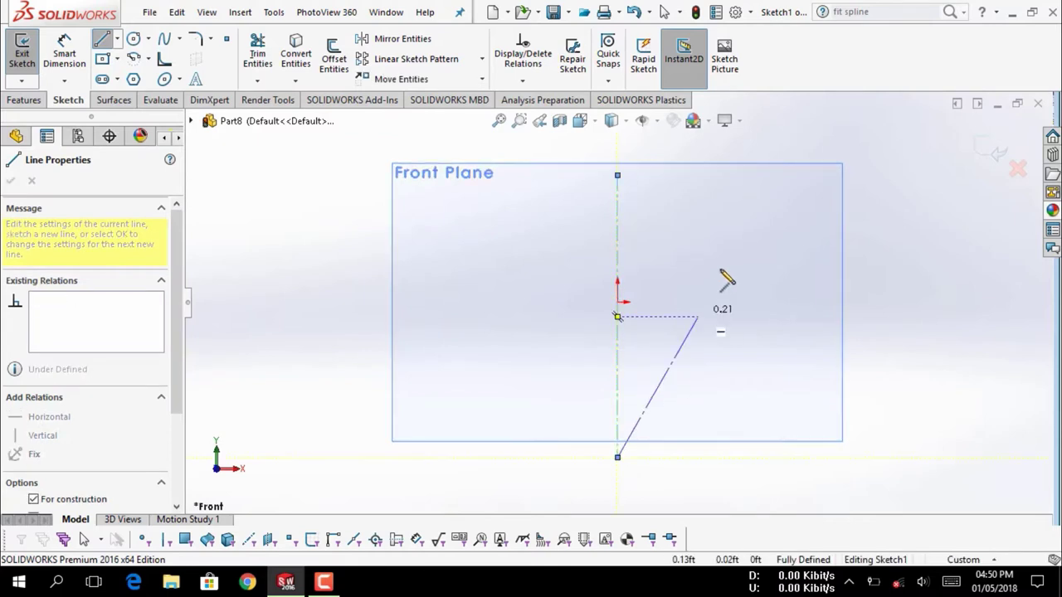
{"action": "key", "text": "Escape"}
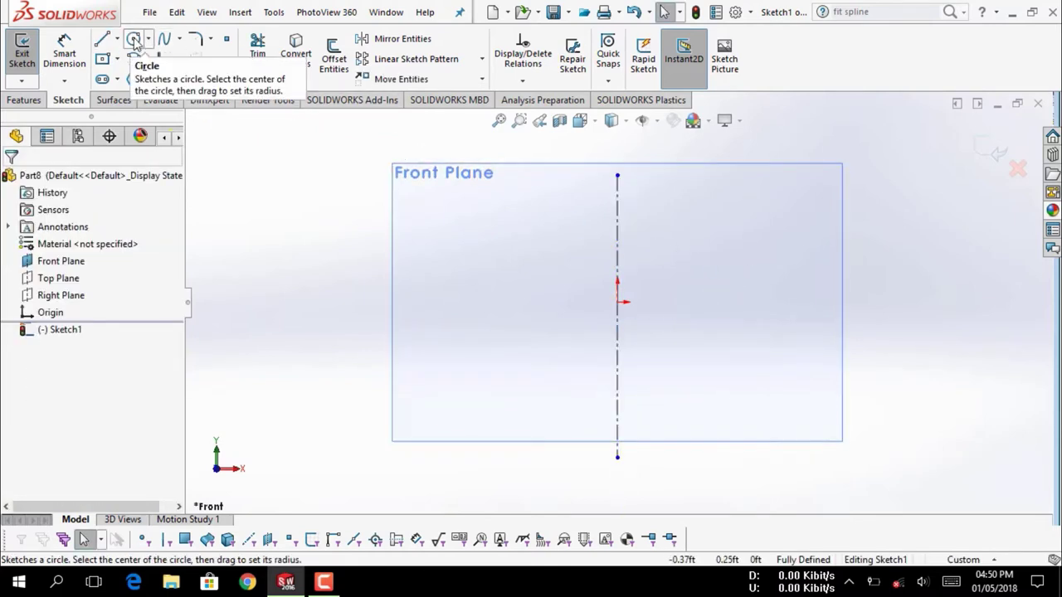
Draw an origin-centred circle reaching the centreline's top end, then trim away its left half
{"action": "left_click", "coordinate": [133, 39]}
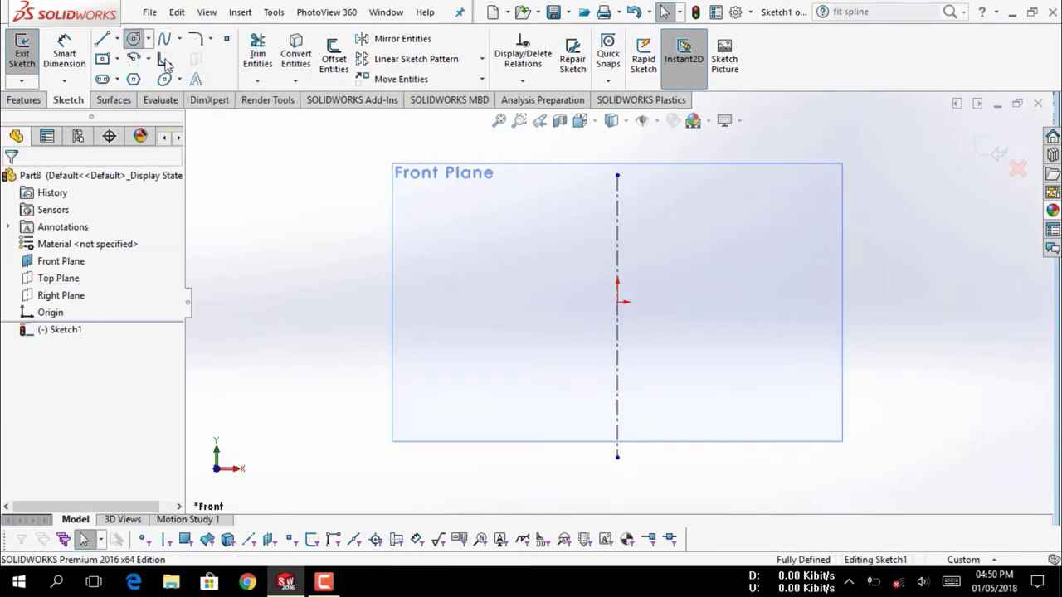
{"action": "left_click", "coordinate": [617, 302]}
{"action": "left_click", "coordinate": [601, 372]}
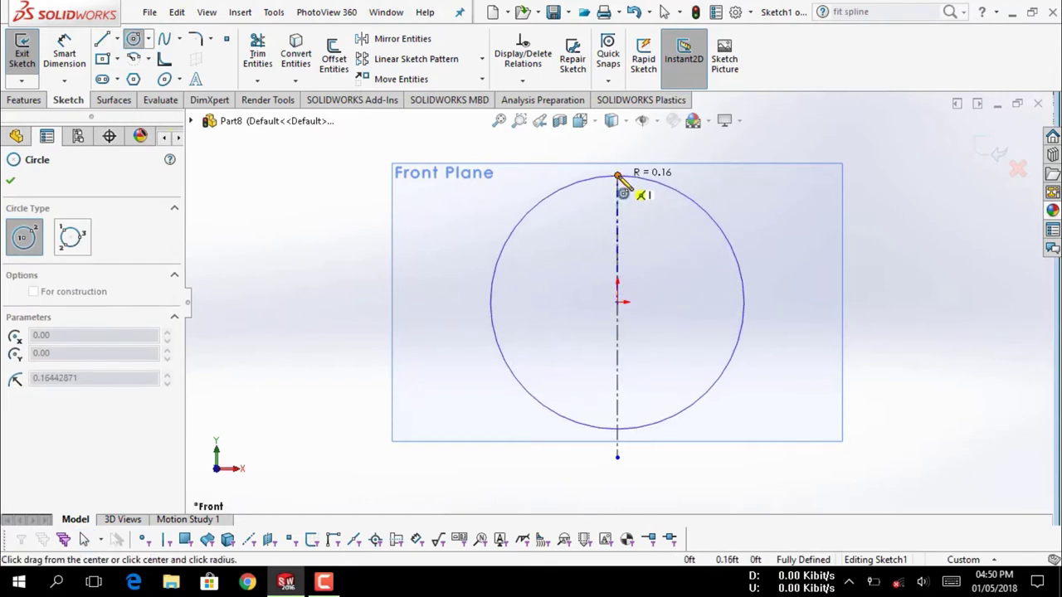
{"action": "left_click", "coordinate": [617, 176]}
{"action": "key", "text": "Escape"}
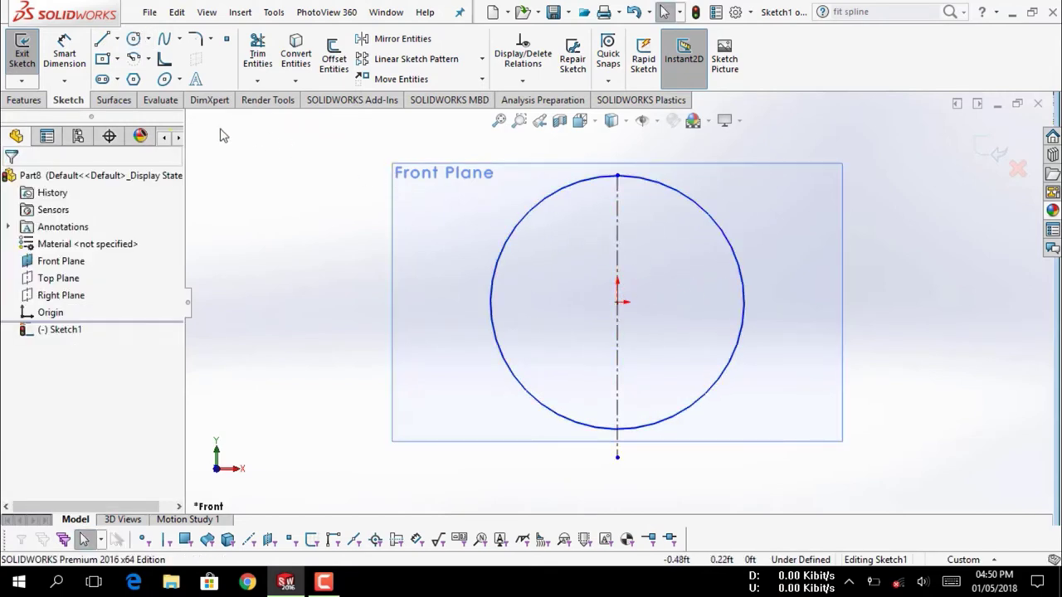
{"action": "left_click", "coordinate": [257, 51]}
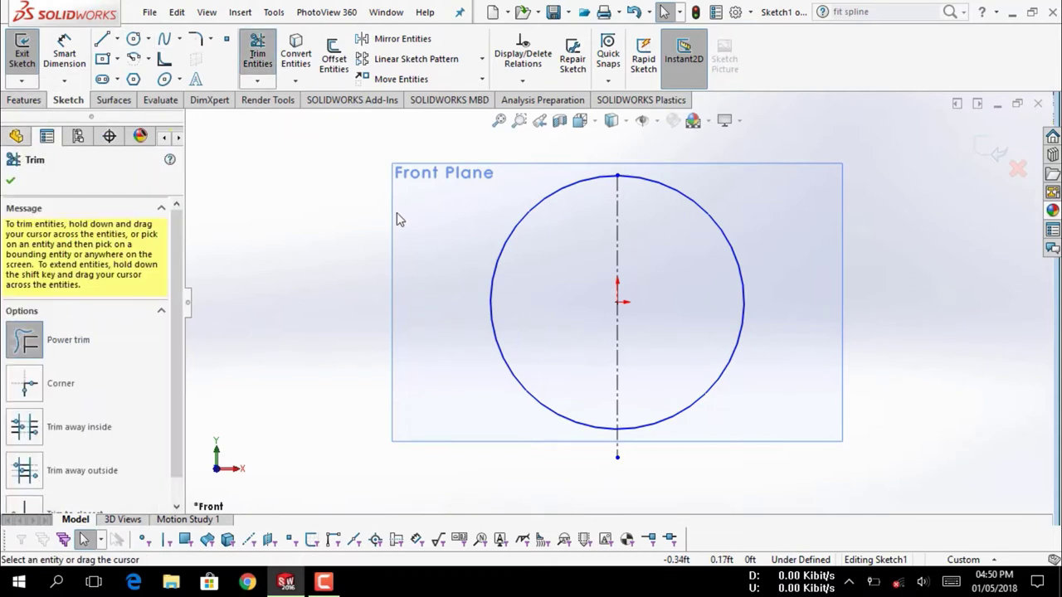
{"action": "left_click_drag", "start_coordinate": [548, 286], "coordinate": [419, 352]}
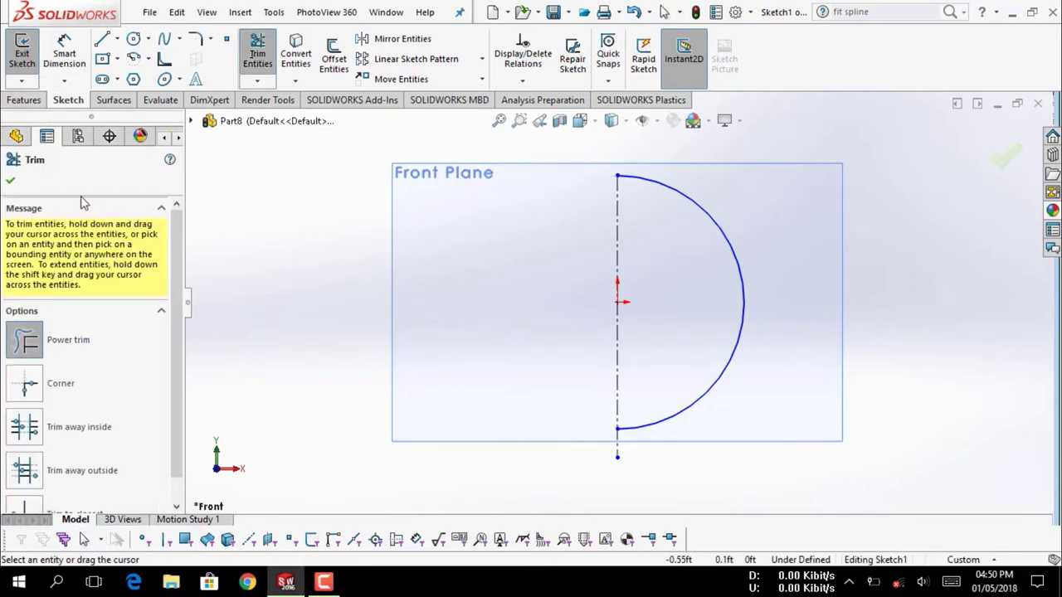
{"action": "left_click", "coordinate": [13, 183]}
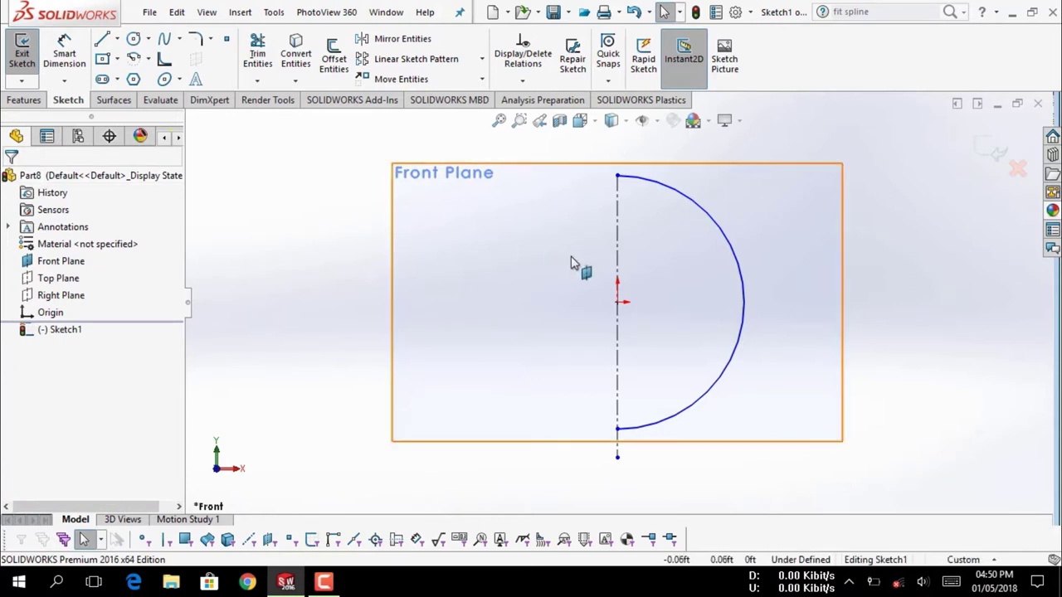
{"action": "scroll", "coordinate": [547, 257], "scroll_direction": "up", "scroll_amount": 2}
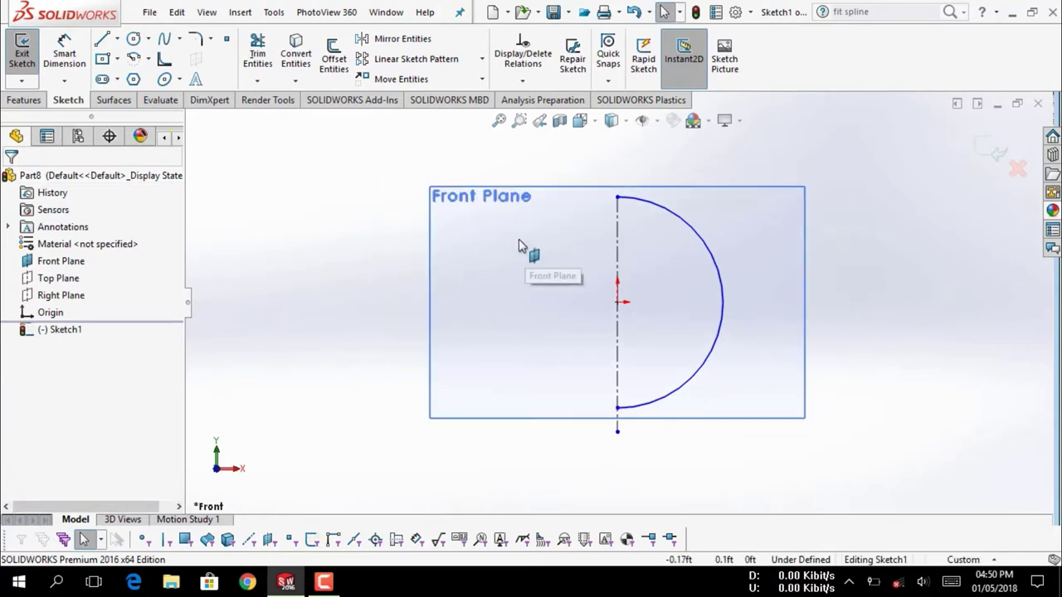
Revolve the half-circle 360° as a reversed thin feature with 0.04166667ft wall thickness
{"action": "left_click", "coordinate": [24, 100]}
{"action": "left_click", "coordinate": [77, 74]}
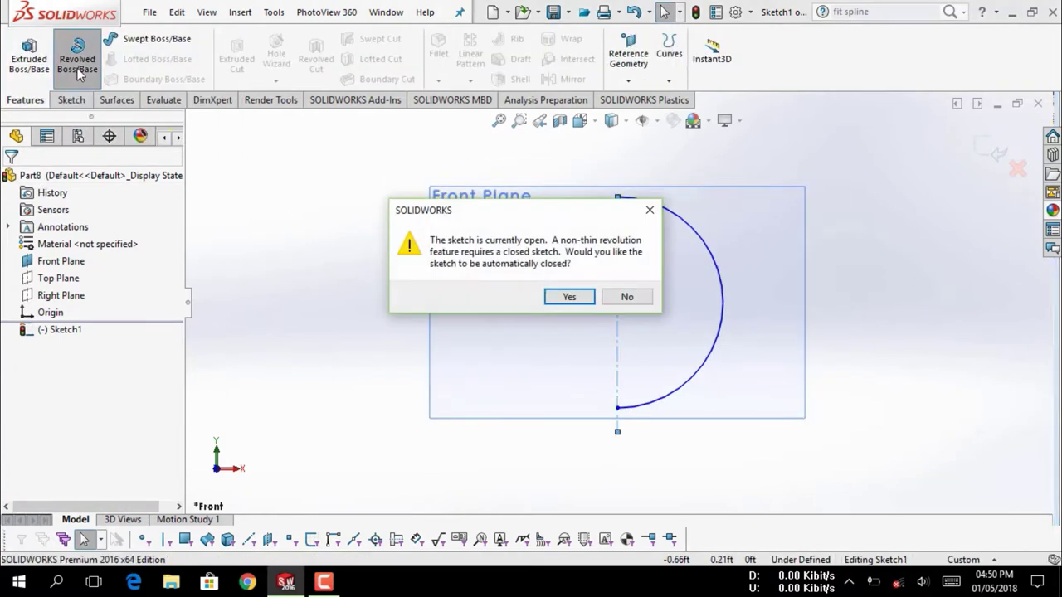
{"action": "left_click", "coordinate": [571, 297]}
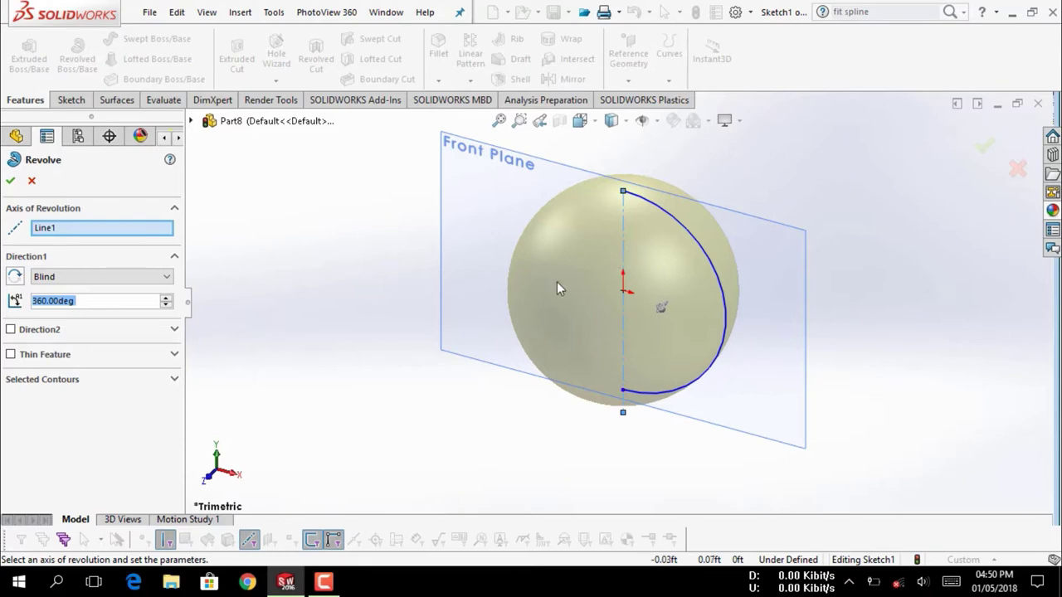
{"action": "left_click", "coordinate": [10, 355]}
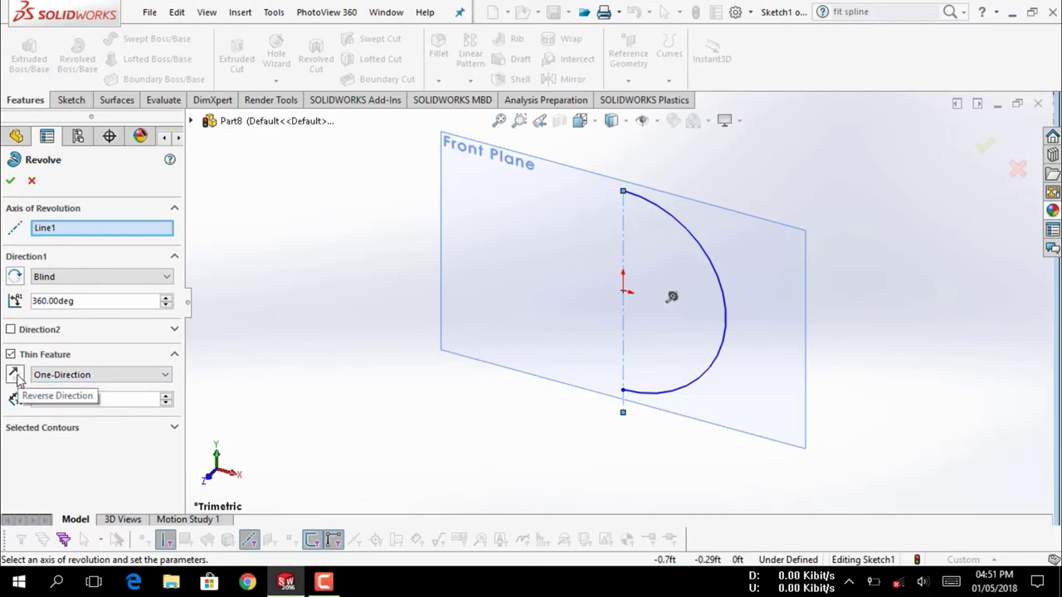
{"action": "left_click", "coordinate": [14, 374]}
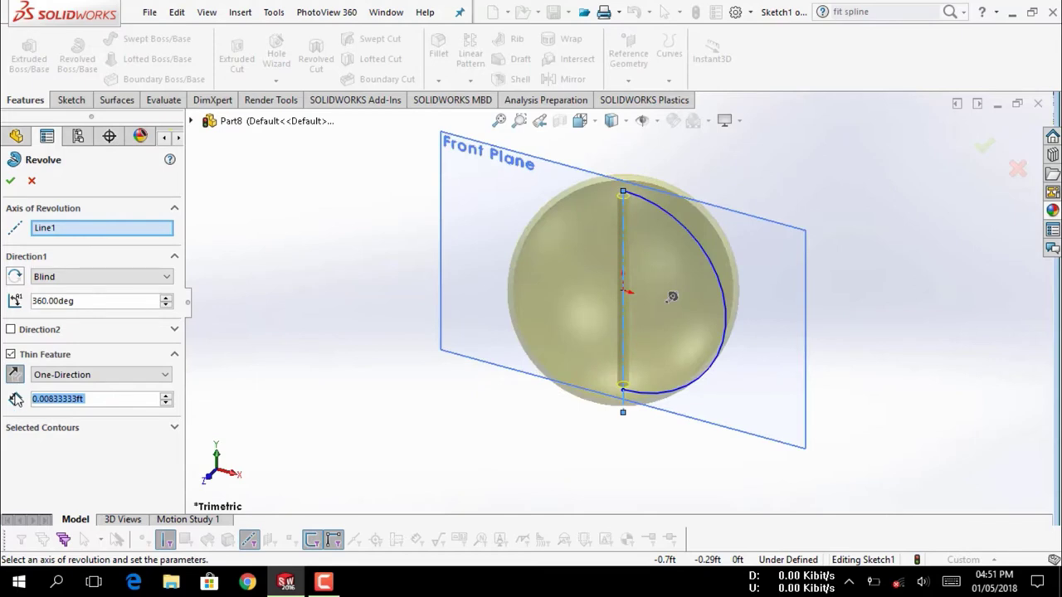
{"action": "left_click", "coordinate": [165, 396]}
{"action": "left_click", "coordinate": [165, 396]}
{"action": "left_click", "coordinate": [165, 395]}
{"action": "left_click", "coordinate": [165, 396]}
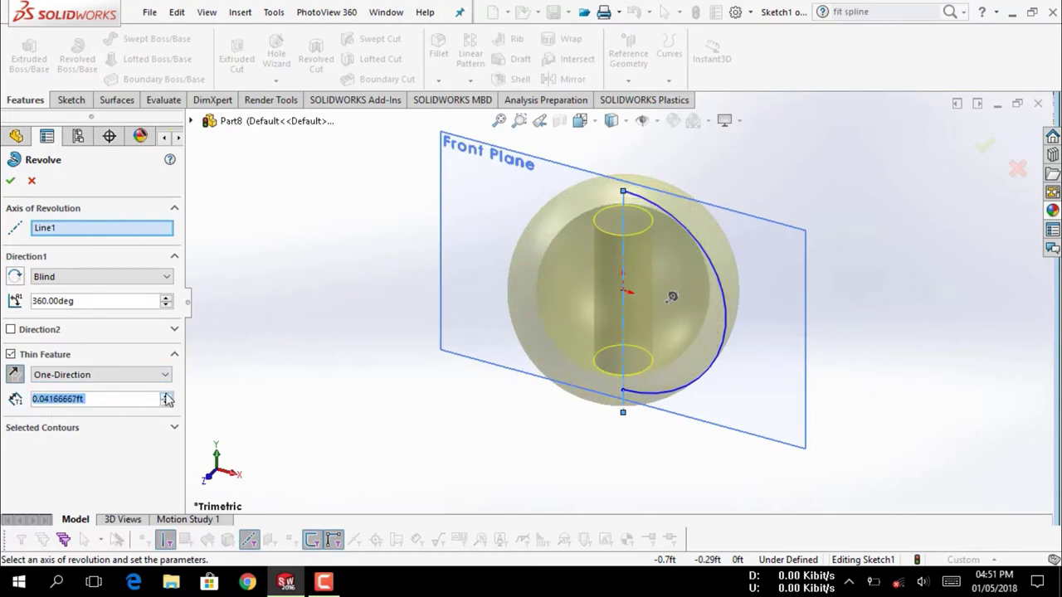
{"action": "left_click", "coordinate": [165, 396]}
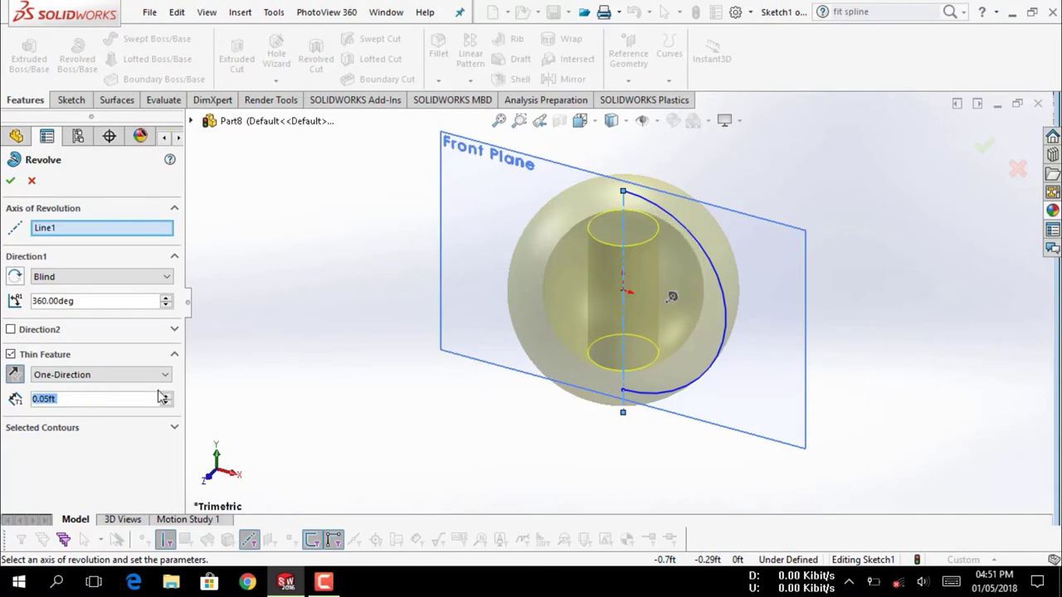
{"action": "left_click", "coordinate": [166, 403]}
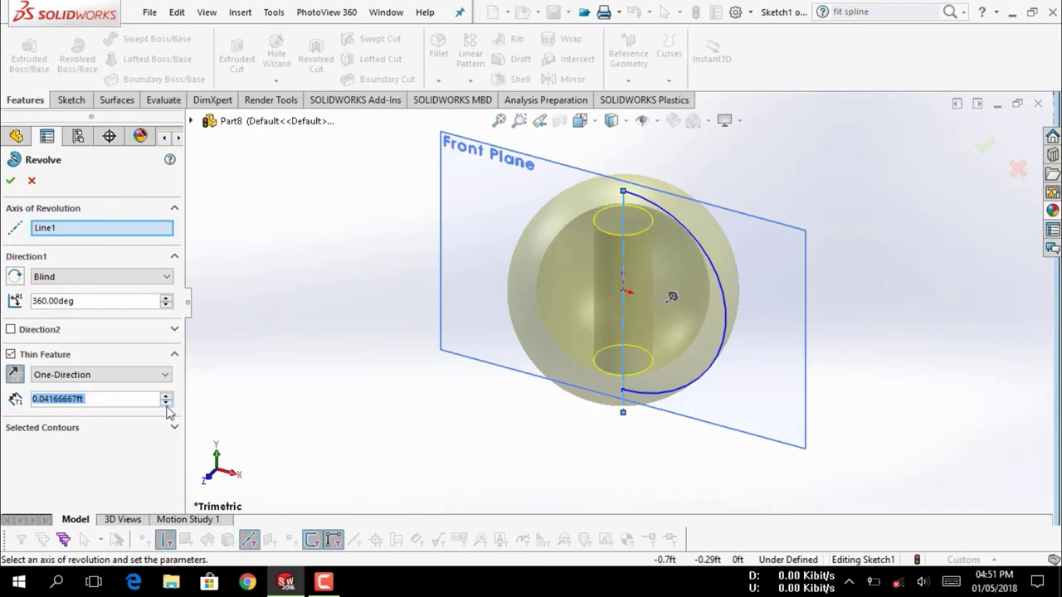
{"action": "left_click", "coordinate": [10, 183]}
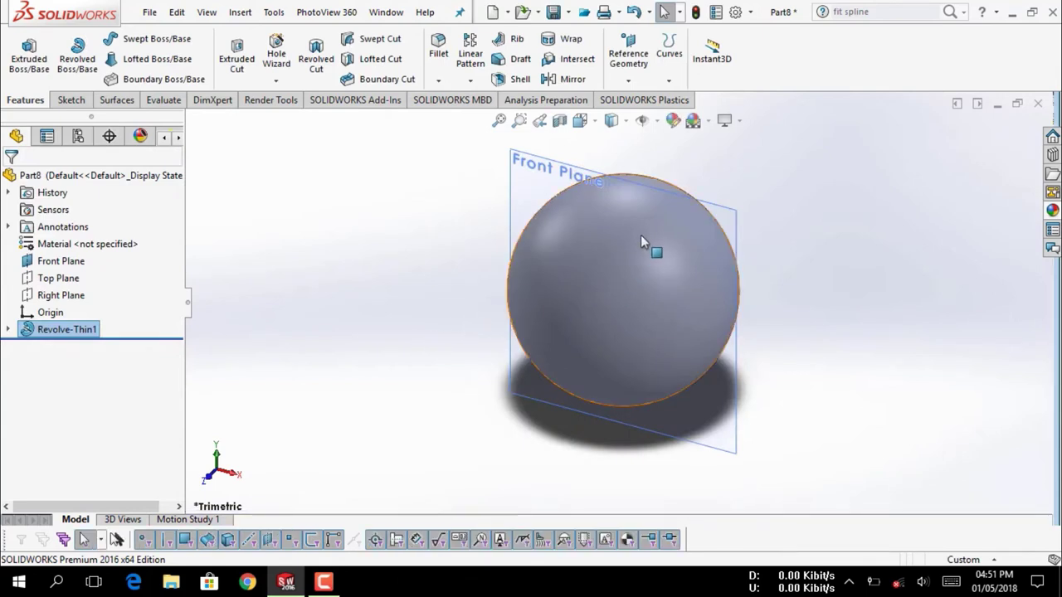
Preview a section view of the sphere cut along the Front Plane
{"action": "middle_click_drag", "start_coordinate": [640, 234], "coordinate": [641, 204]}
{"action": "scroll", "coordinate": [668, 207], "scroll_direction": "down", "scroll_amount": 2}
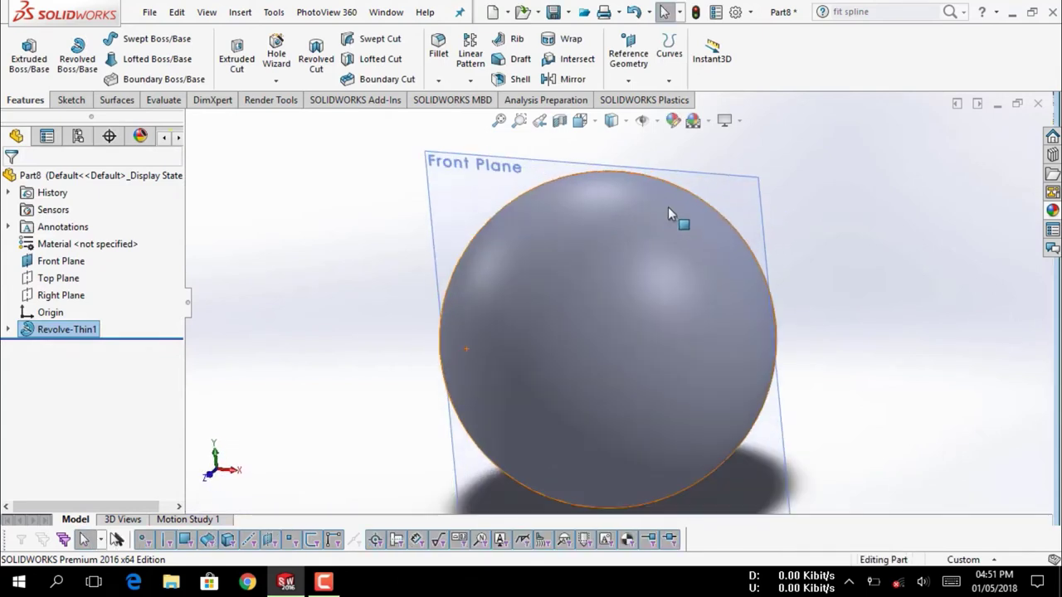
{"action": "left_click", "coordinate": [744, 205]}
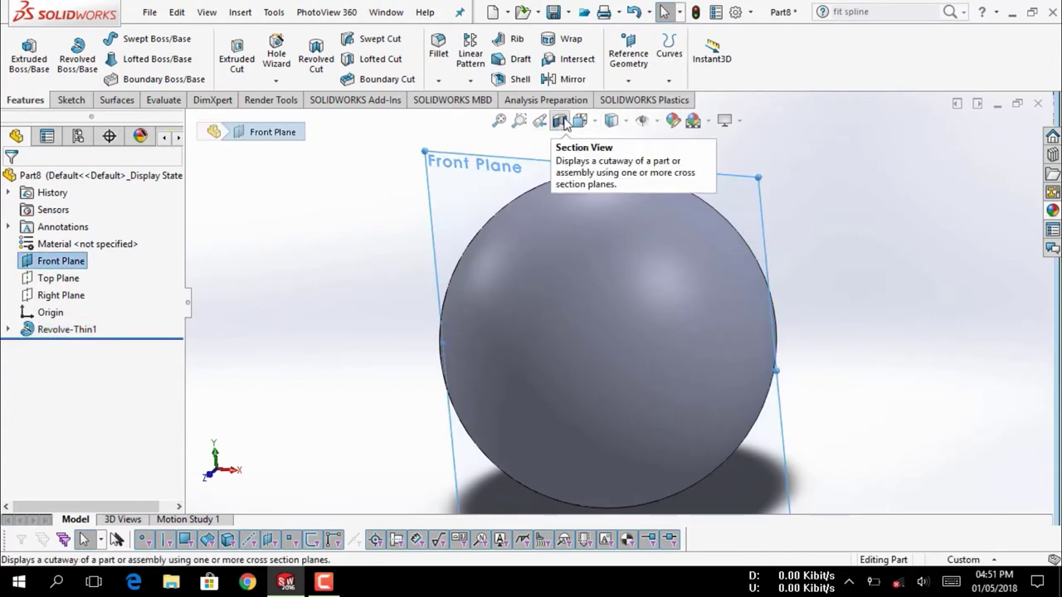
{"action": "left_click", "coordinate": [560, 121]}
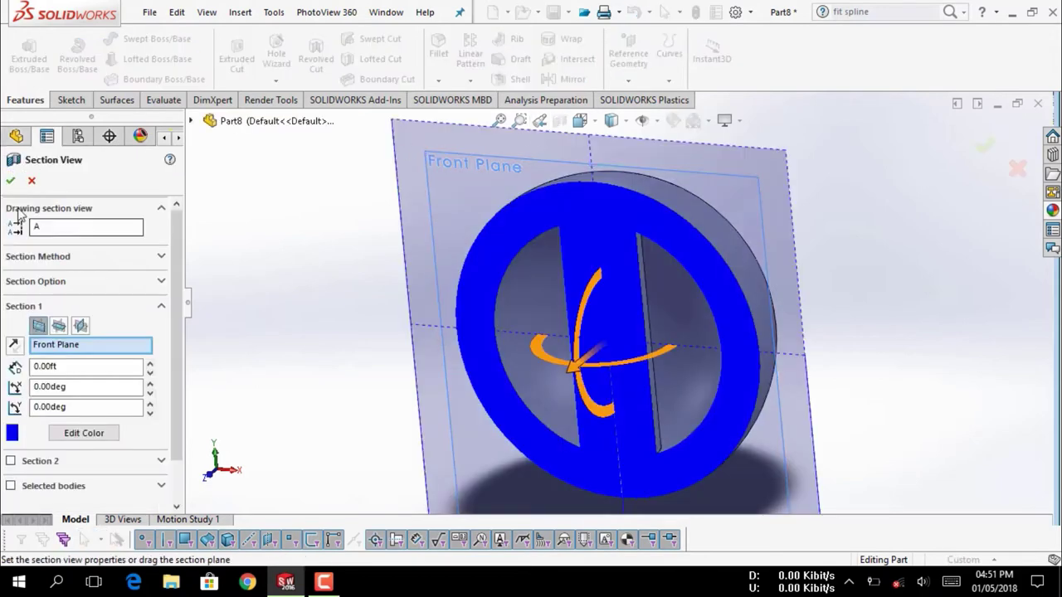
{"action": "left_click", "coordinate": [10, 182]}
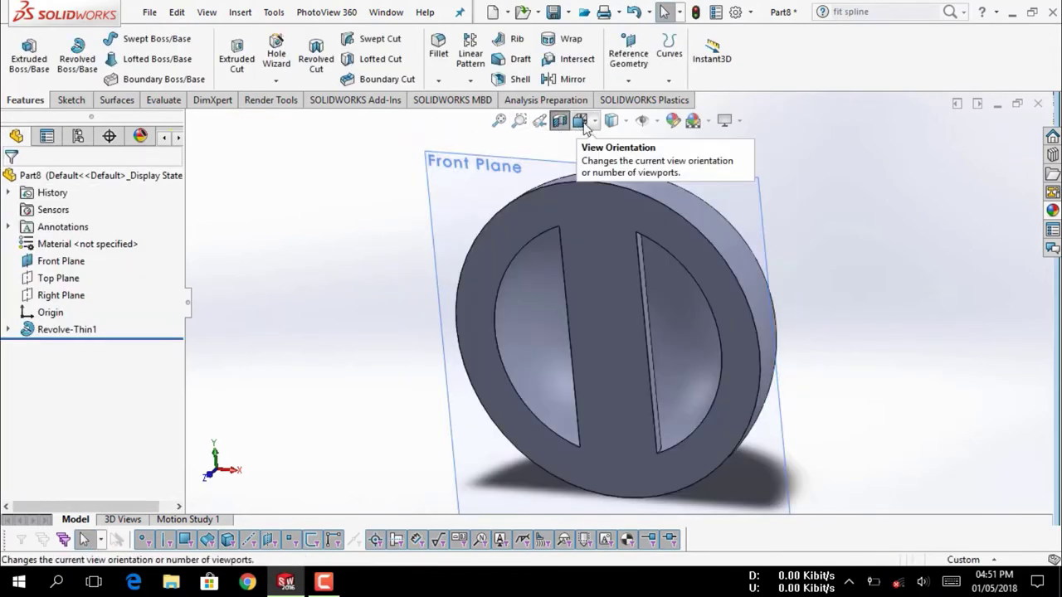
Switch the display to wireframe and view the Front Plane face-on
{"action": "left_click", "coordinate": [613, 122]}
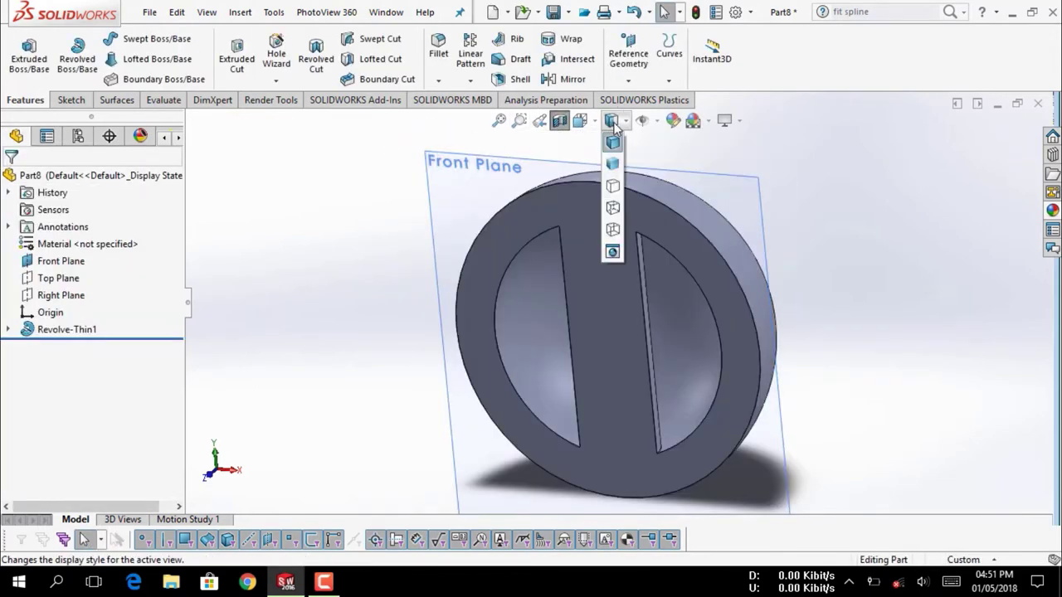
{"action": "left_click", "coordinate": [614, 231]}
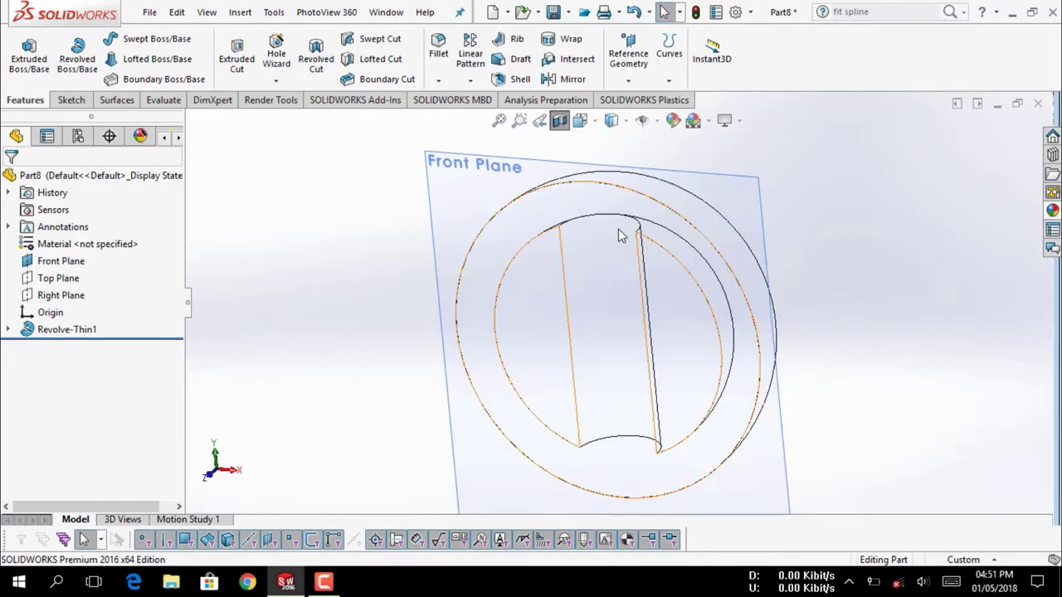
{"action": "middle_click_drag", "start_coordinate": [751, 268], "coordinate": [726, 282]}
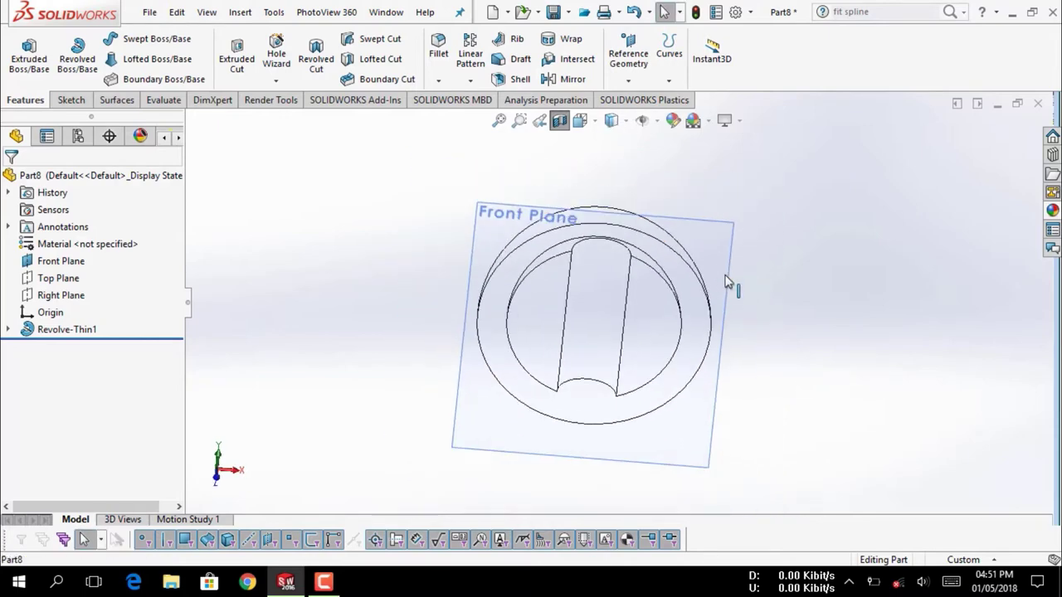
{"action": "left_click", "coordinate": [712, 231]}
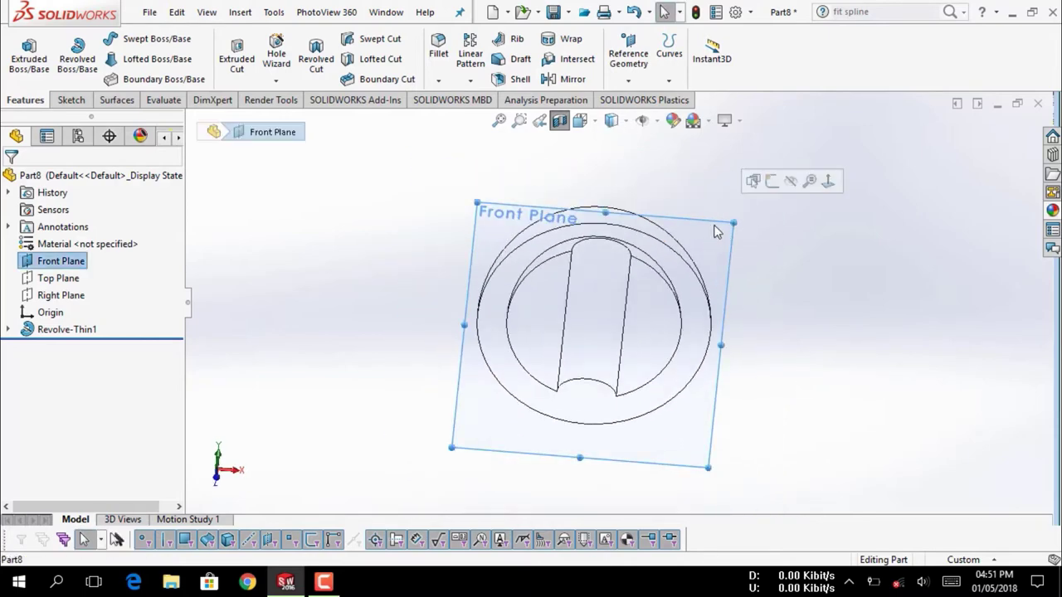
{"action": "left_click", "coordinate": [828, 184]}
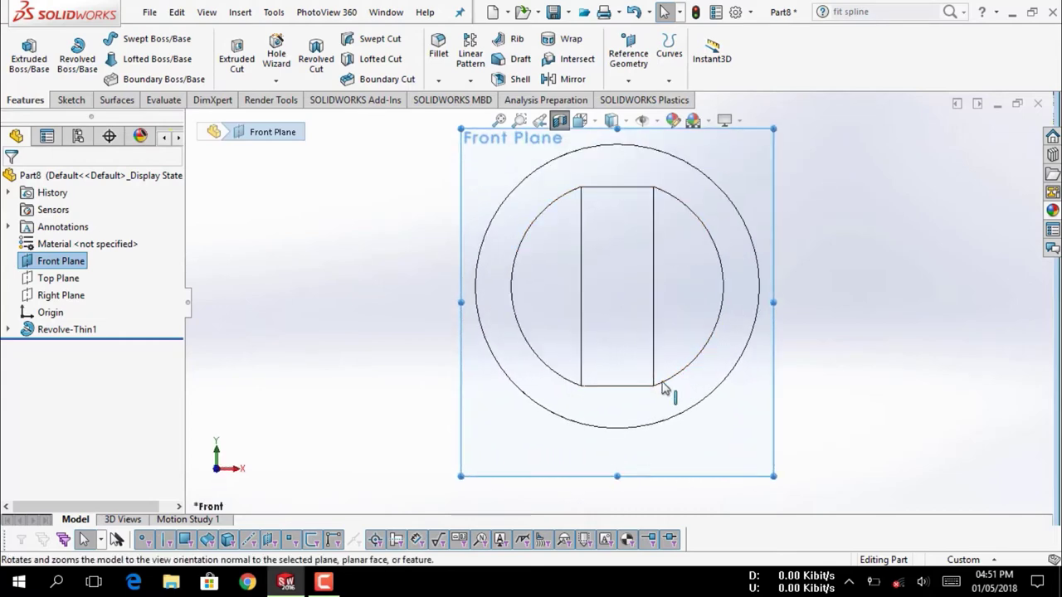
{"action": "scroll", "coordinate": [663, 390], "scroll_direction": "down", "scroll_amount": 3}
{"action": "scroll", "coordinate": [652, 391], "scroll_direction": "down", "scroll_amount": 2}
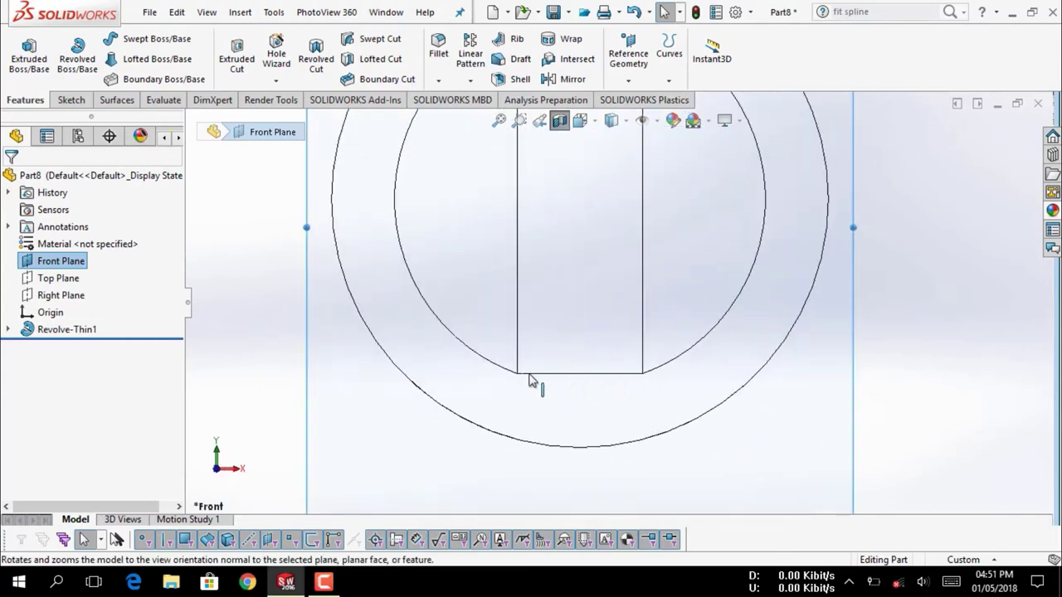
{"action": "left_click", "coordinate": [70, 100]}
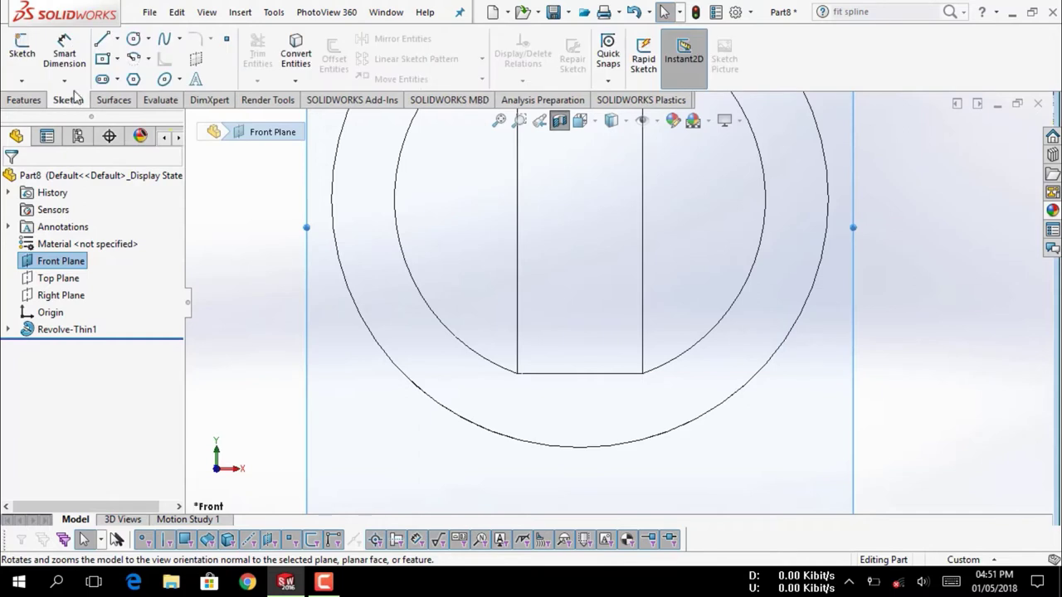
Draw a horizontal construction centreline between the outer circle's left and right sides
{"action": "left_click", "coordinate": [117, 39]}
{"action": "left_click", "coordinate": [133, 73]}
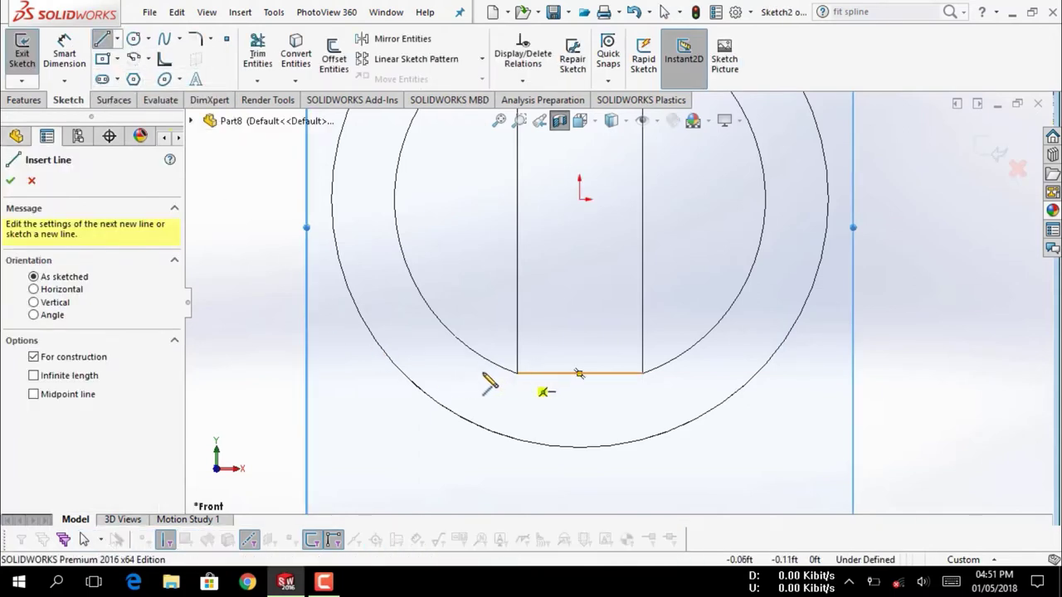
{"action": "left_click", "coordinate": [403, 374]}
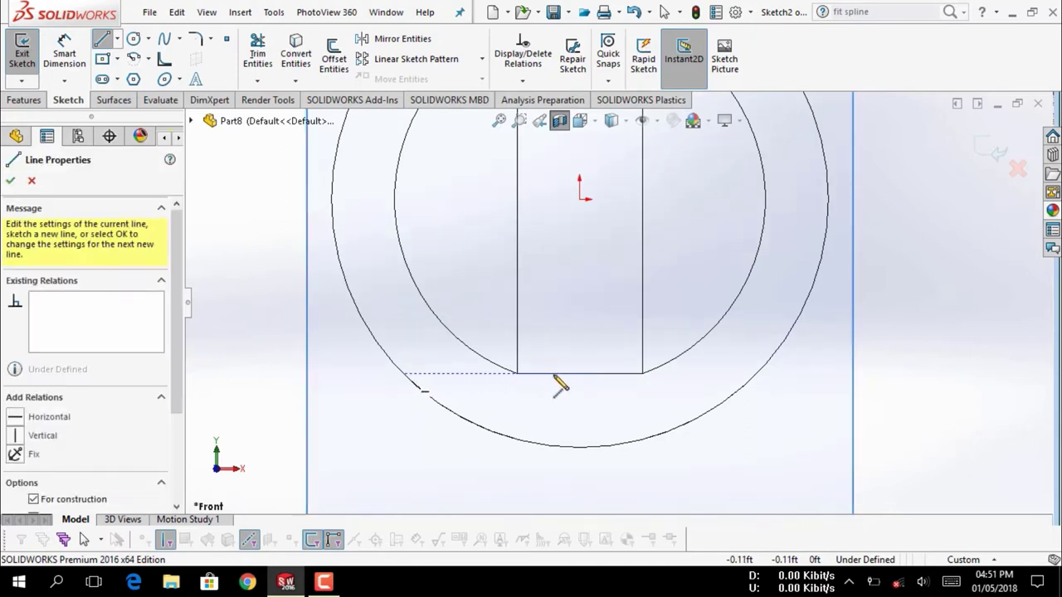
{"action": "left_click", "coordinate": [755, 374]}
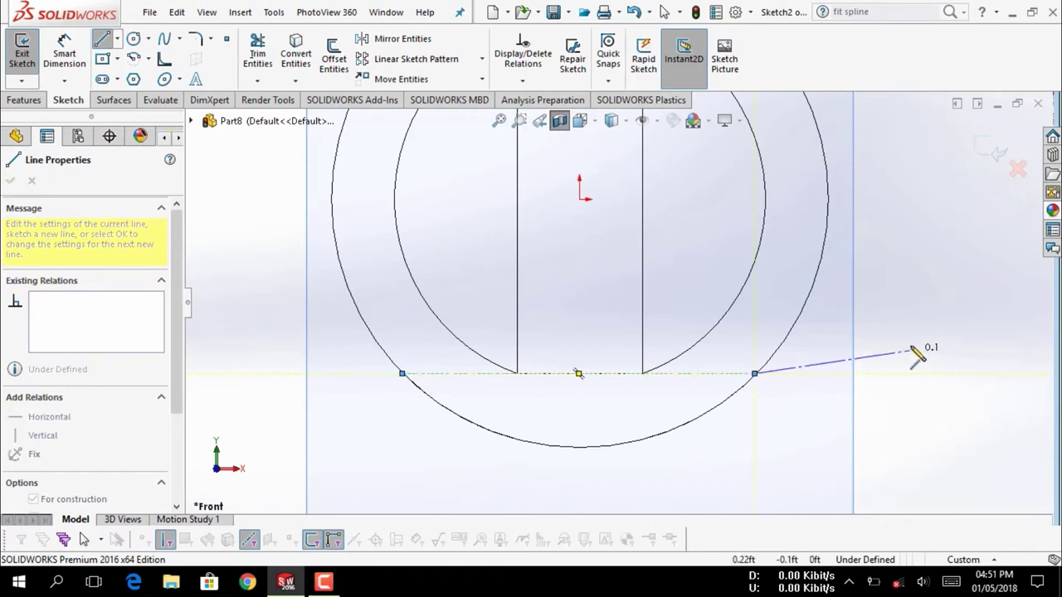
{"action": "key", "text": "Escape"}
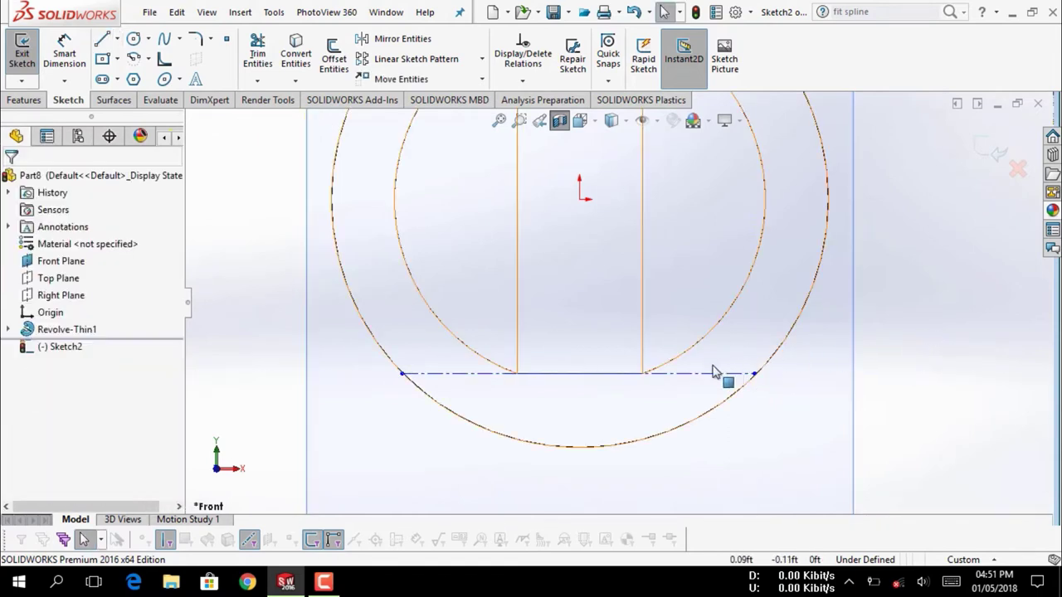
Dimension the construction line to 0.23, then delete that dimension
{"action": "left_click", "coordinate": [64, 54]}
{"action": "left_click", "coordinate": [457, 379]}
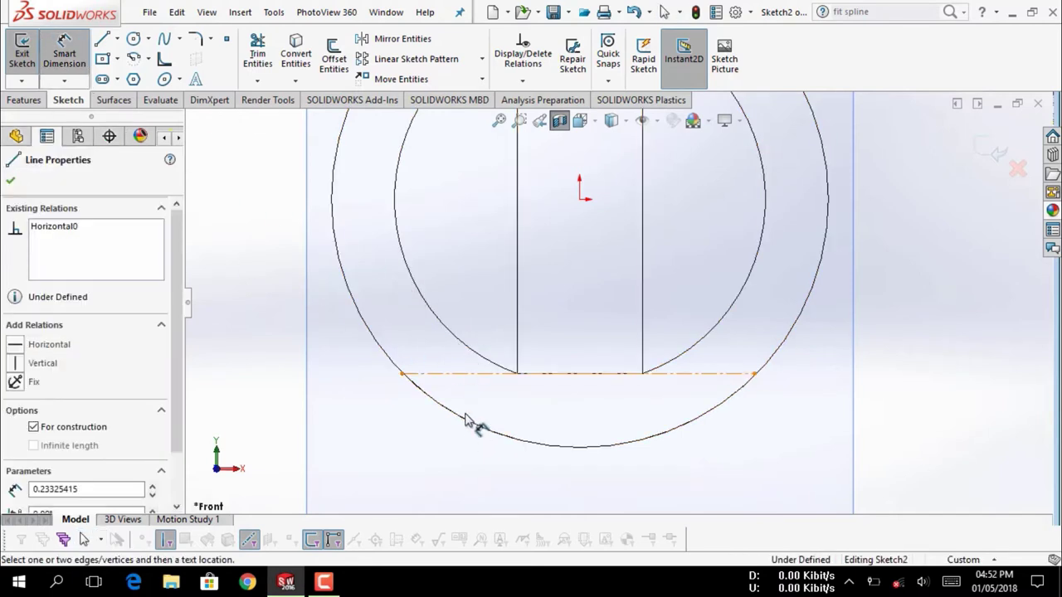
{"action": "left_click", "coordinate": [476, 446]}
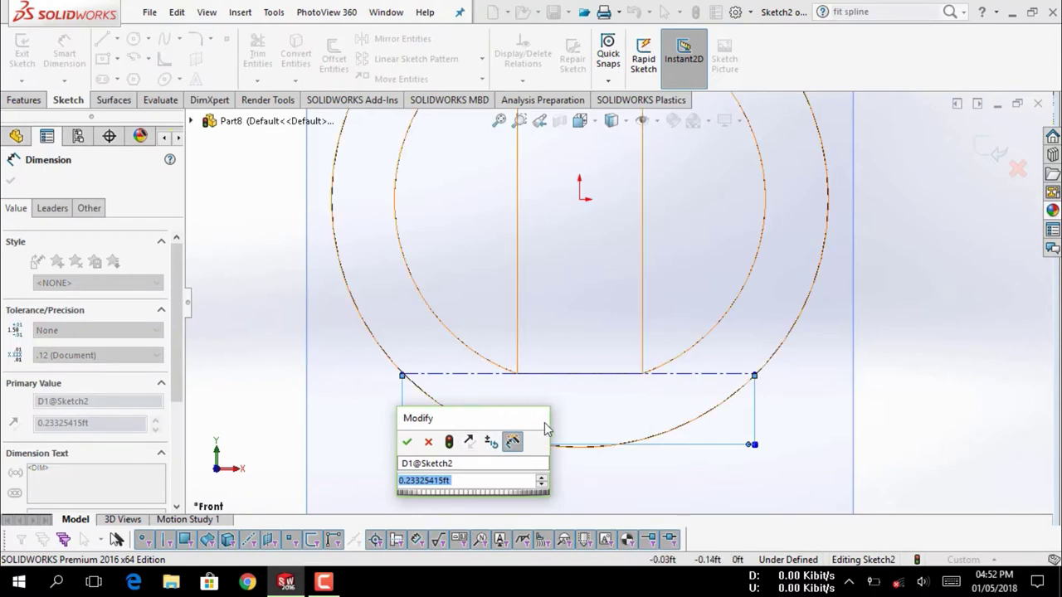
{"action": "type", "text": ".23"}
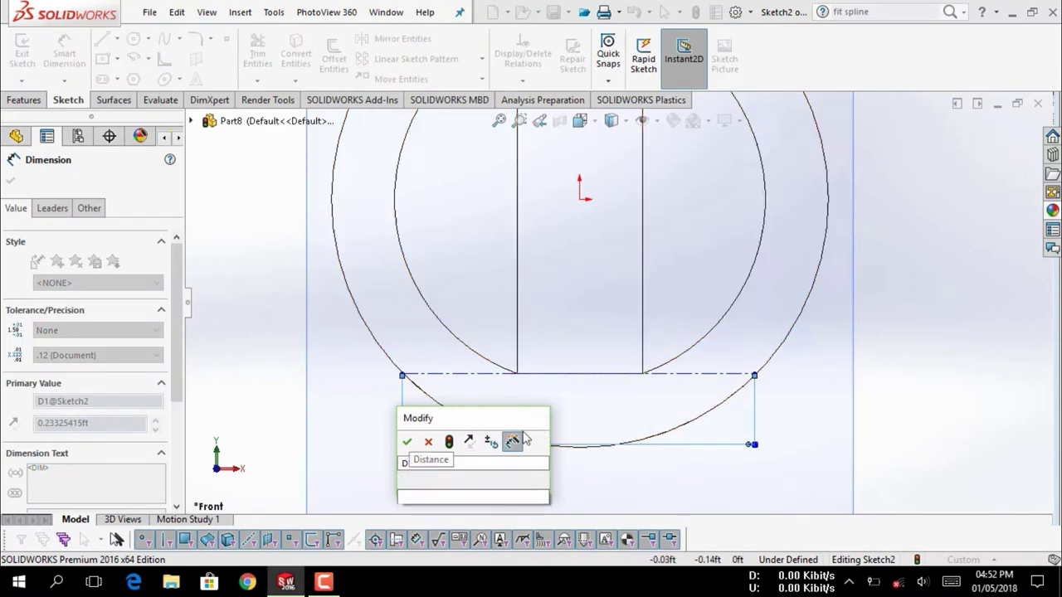
{"action": "key", "text": "Return"}
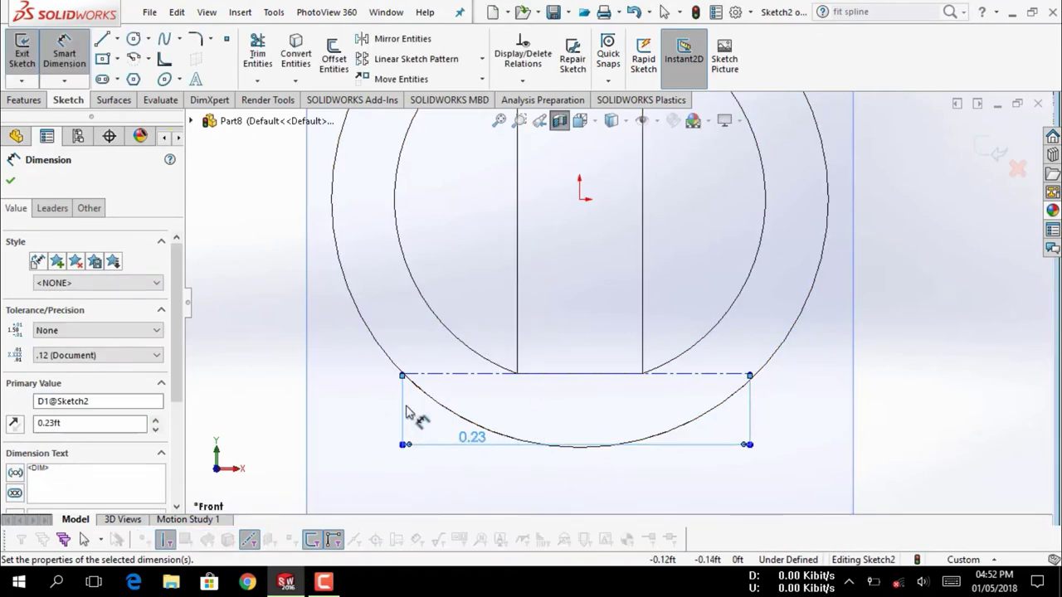
{"action": "key", "text": "Delete"}
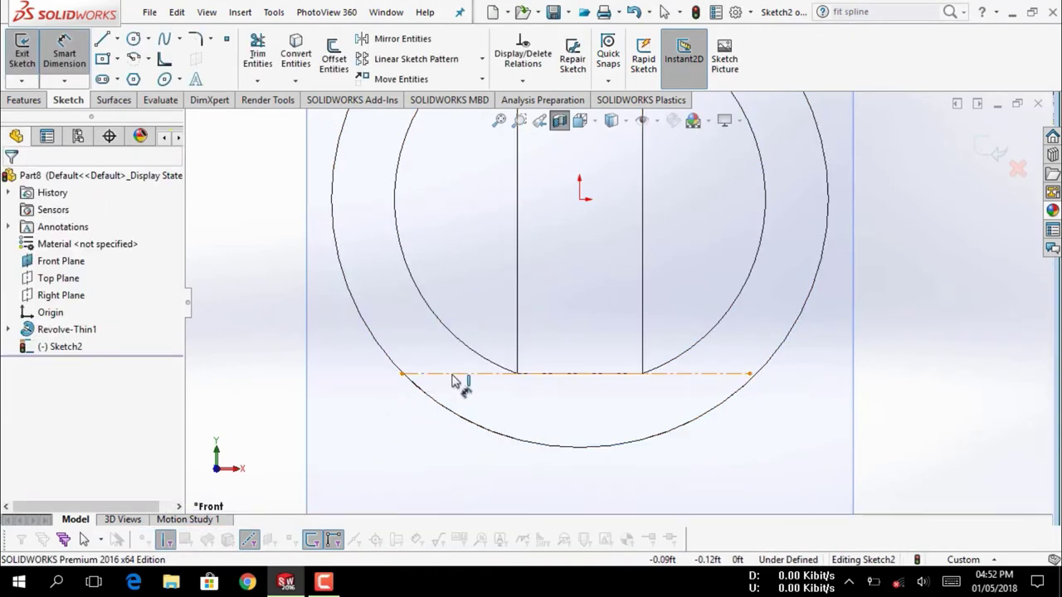
{"action": "left_click", "coordinate": [517, 380]}
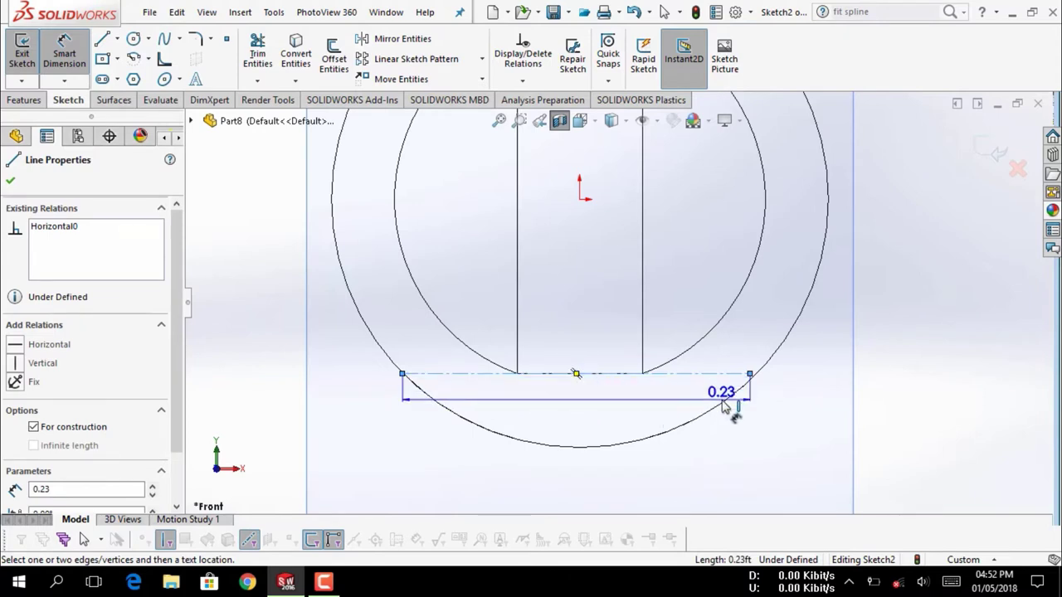
{"action": "key", "text": "Escape"}
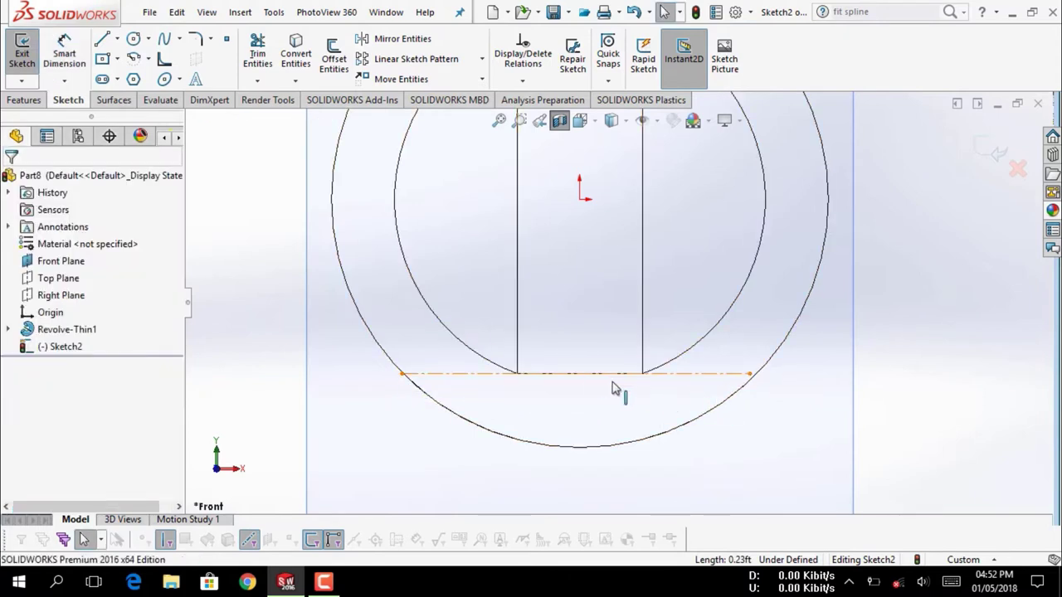
Adjust the line's right endpoint onto the circle and zoom to fit the sketch
{"action": "left_click", "coordinate": [592, 375]}
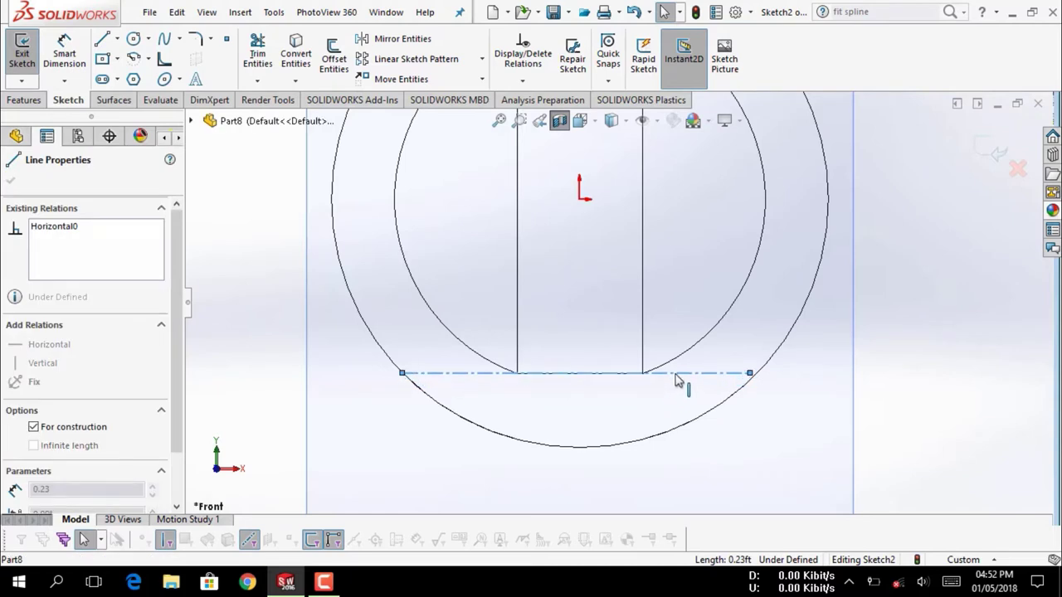
{"action": "left_click", "coordinate": [688, 378]}
{"action": "mouse_move", "coordinate": [751, 375]}
{"action": "left_mouse_down"}
{"action": "mouse_move", "coordinate": [815, 377]}
{"action": "mouse_move", "coordinate": [758, 377]}
{"action": "left_mouse_up"}
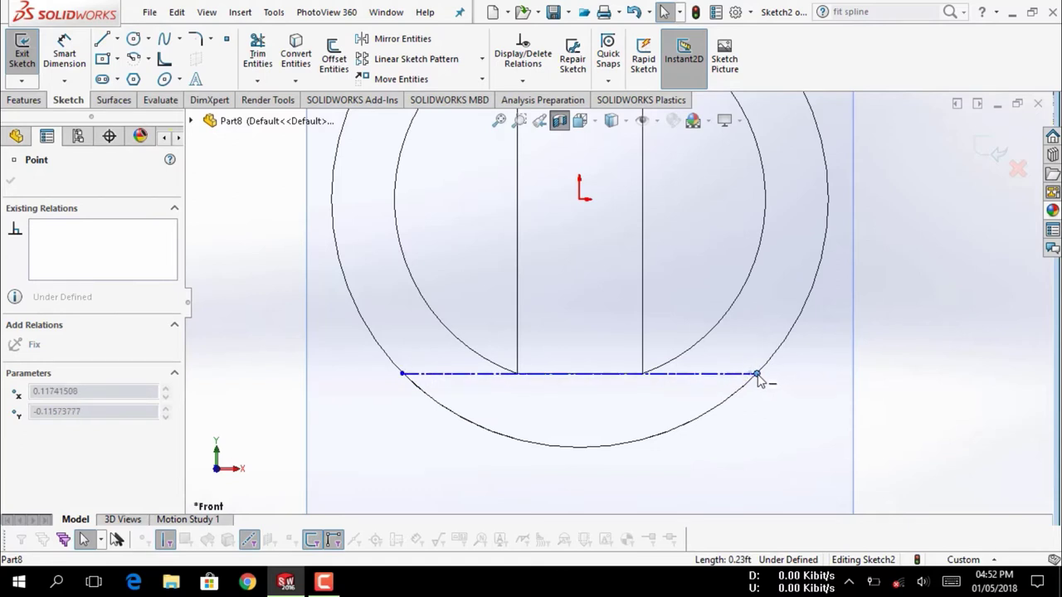
{"action": "left_click", "coordinate": [829, 372]}
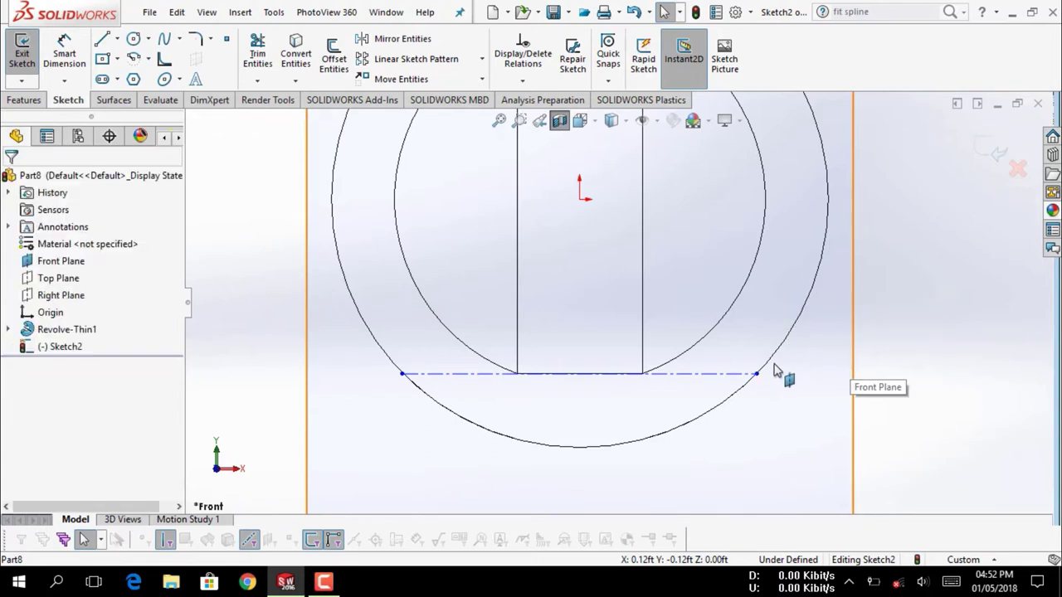
{"action": "left_click", "coordinate": [64, 51]}
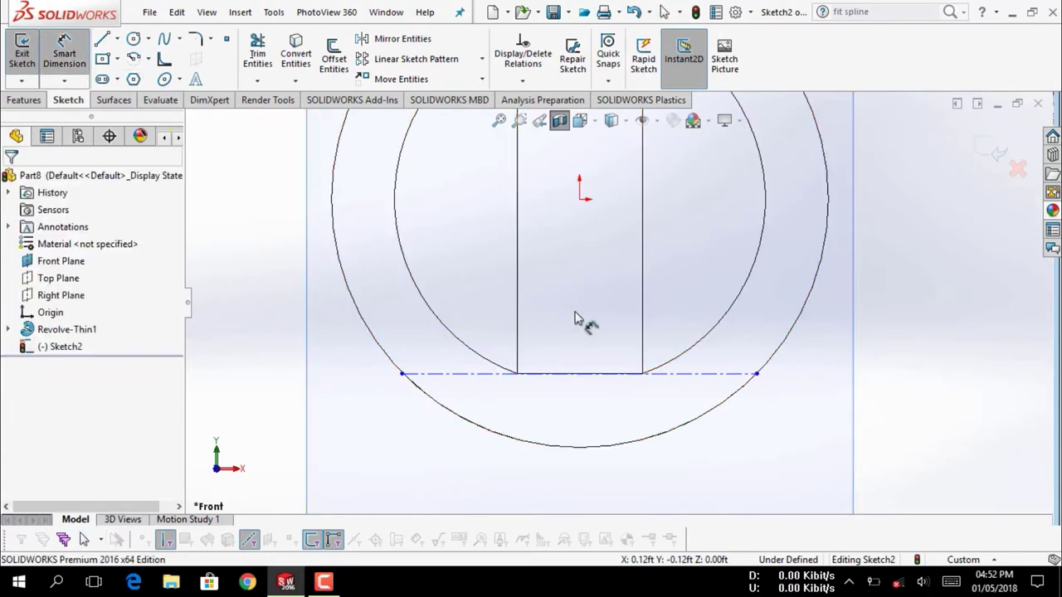
{"action": "left_click", "coordinate": [594, 380]}
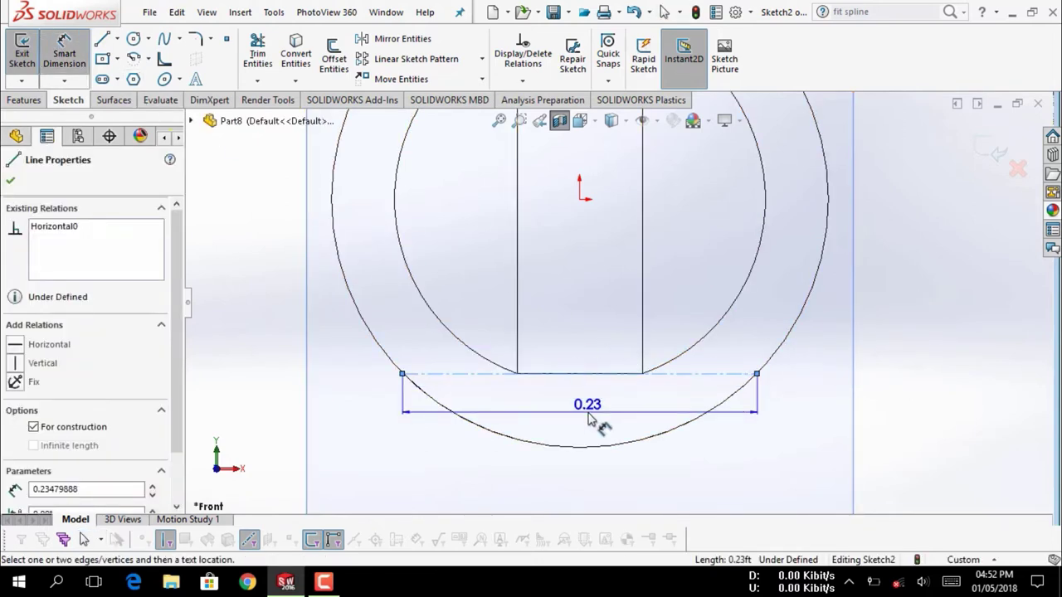
{"action": "key", "text": "Escape"}
{"action": "key", "text": "f"}
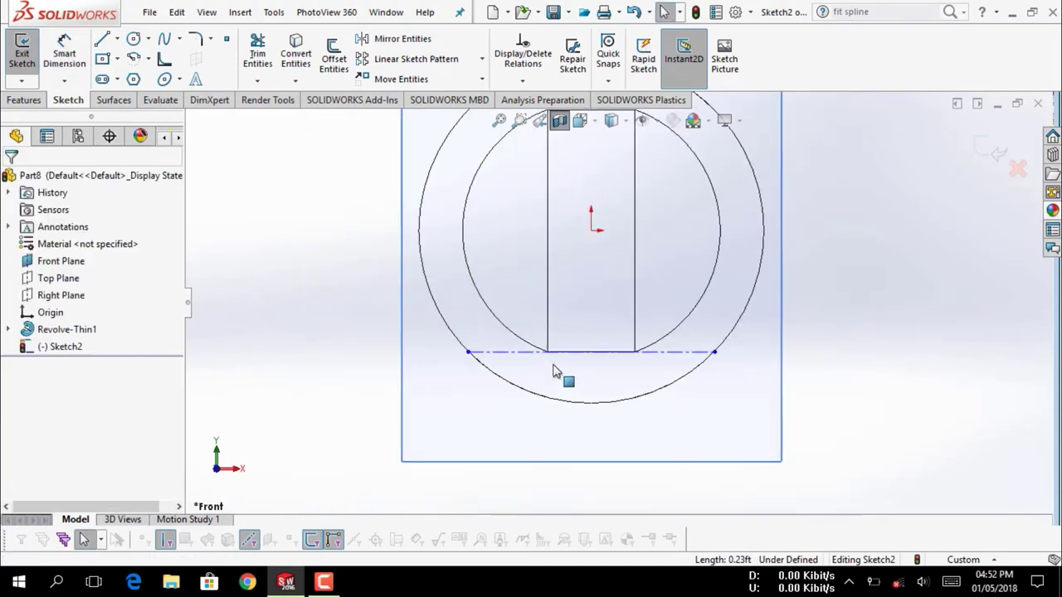
{"action": "key", "text": "z"}
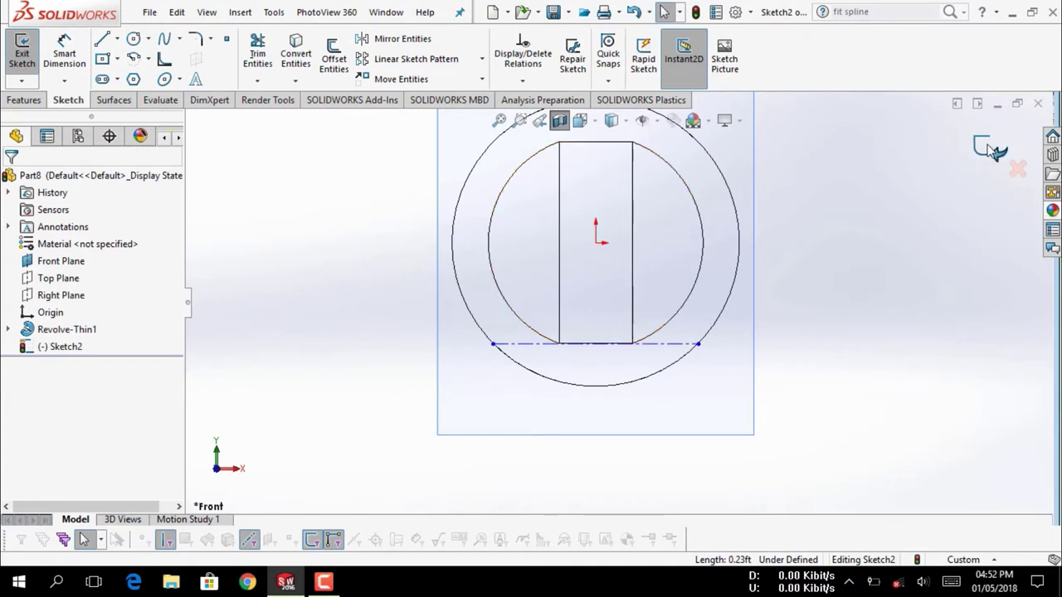
Exit the construction-line sketch and hide the Front Plane
{"action": "left_click", "coordinate": [985, 147]}
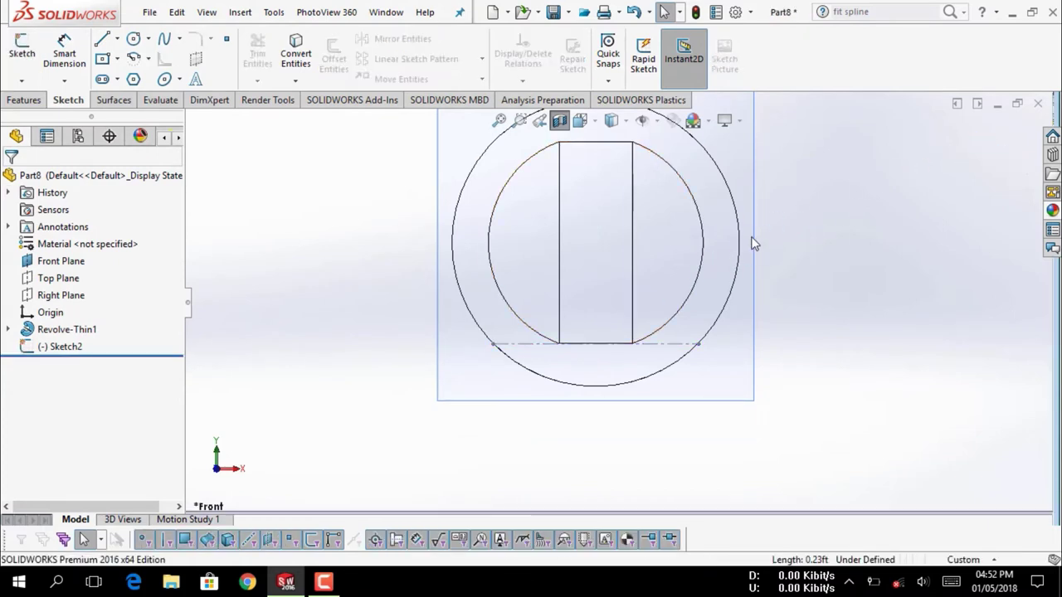
{"action": "left_click", "coordinate": [673, 222]}
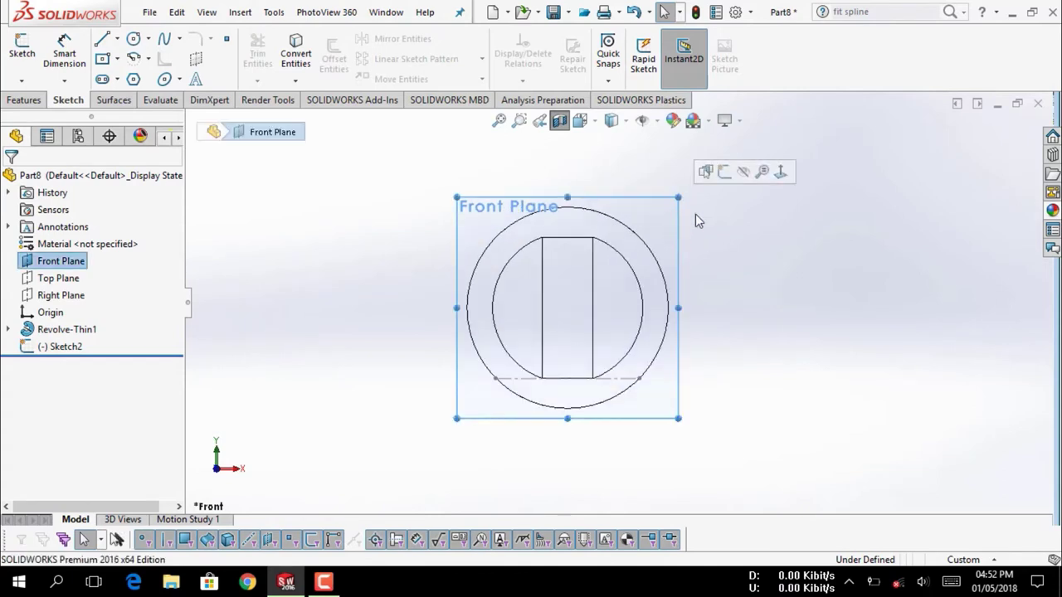
{"action": "left_click", "coordinate": [744, 174]}
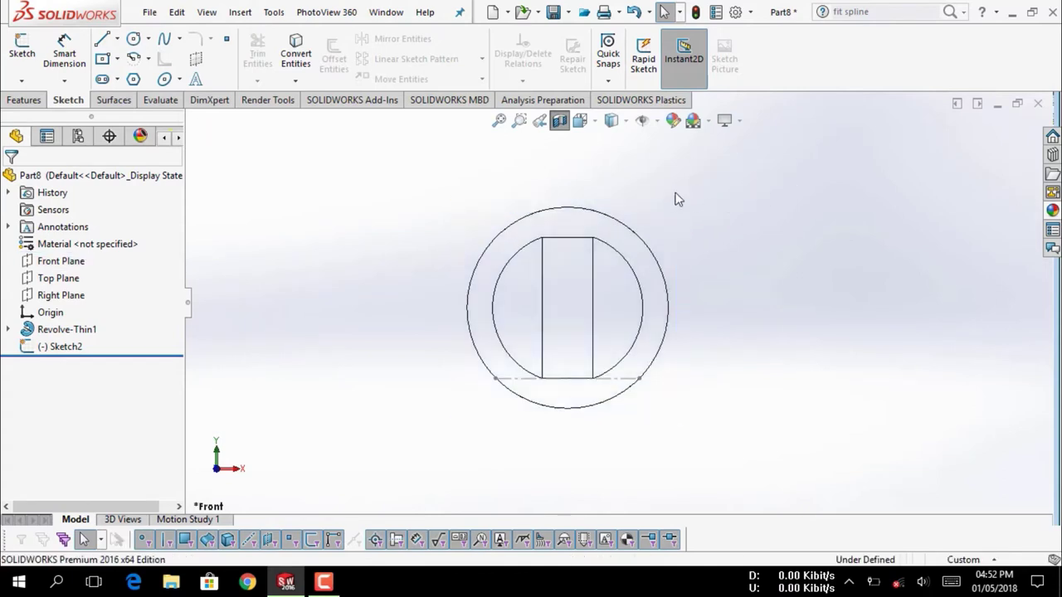
Turn the view normal to the Right Plane
{"action": "left_click", "coordinate": [69, 297]}
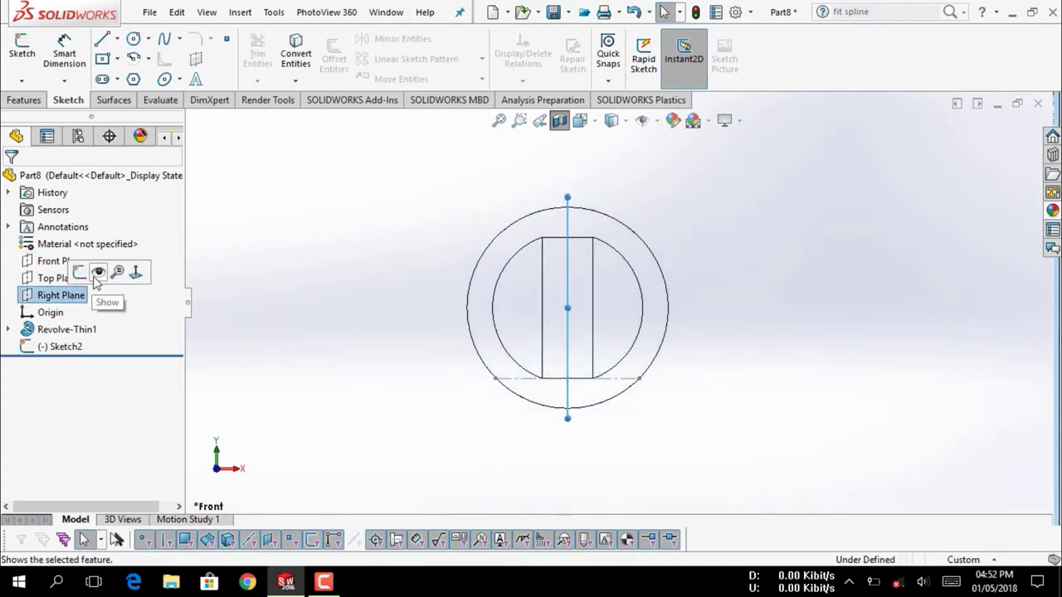
{"action": "left_click", "coordinate": [97, 273]}
{"action": "right_click", "coordinate": [66, 302]}
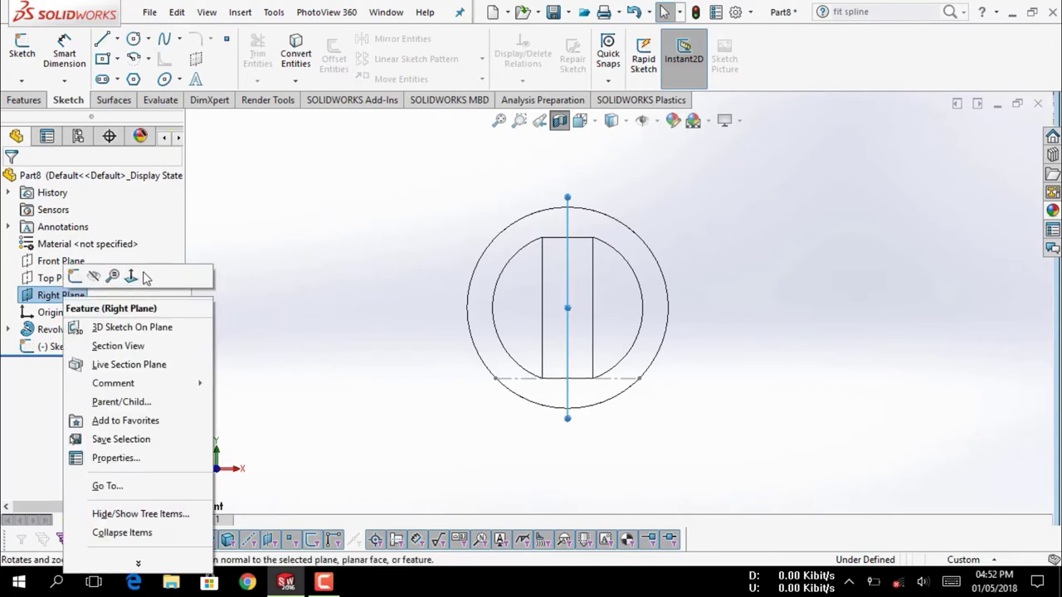
{"action": "left_click", "coordinate": [142, 277]}
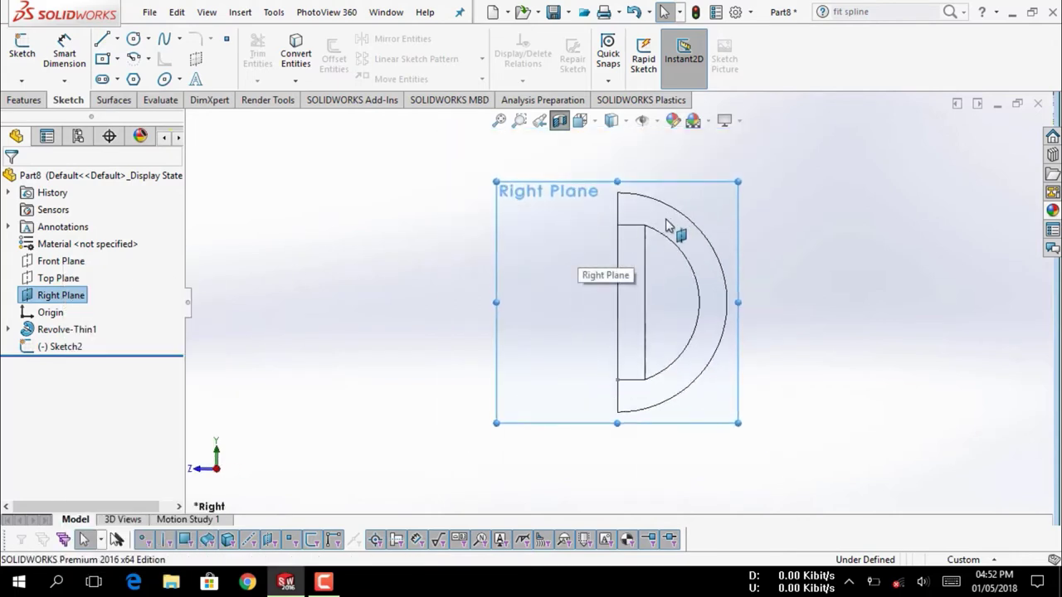
{"action": "scroll", "coordinate": [664, 237], "scroll_direction": "down", "scroll_amount": 2}
{"action": "scroll", "coordinate": [632, 253], "scroll_direction": "up", "scroll_amount": 1}
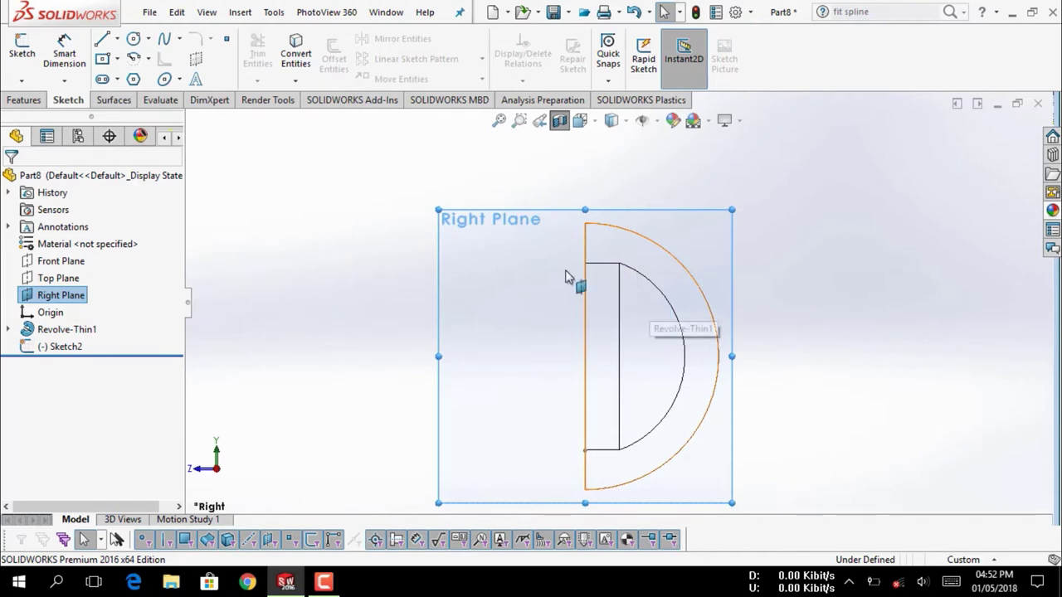
Draw a vertical construction centreline upward from a point on the outer arc
{"action": "left_click", "coordinate": [117, 39]}
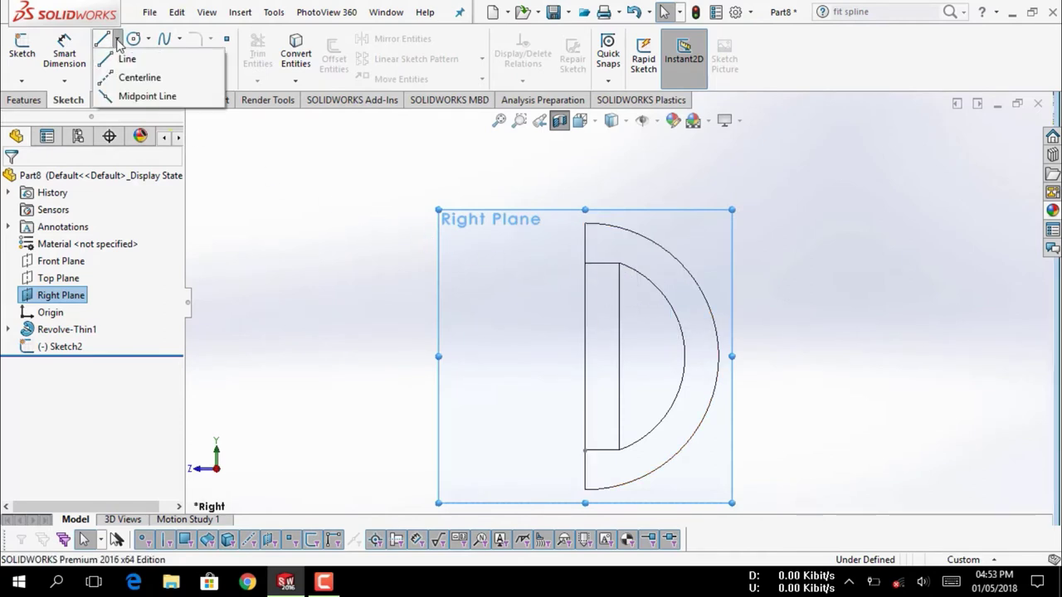
{"action": "left_click", "coordinate": [137, 78]}
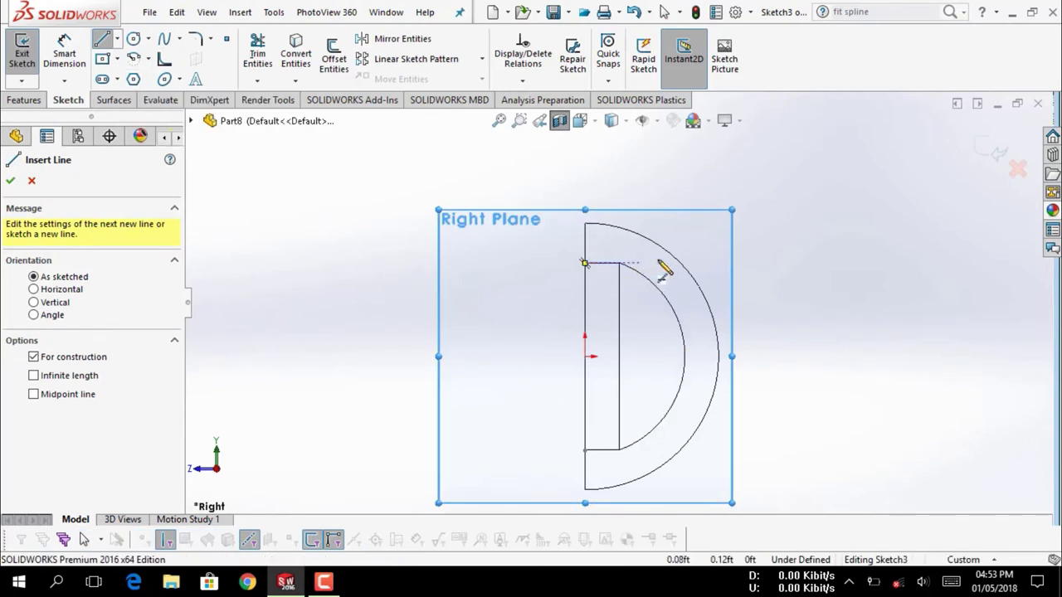
{"action": "scroll", "coordinate": [685, 265], "scroll_direction": "down", "scroll_amount": 2}
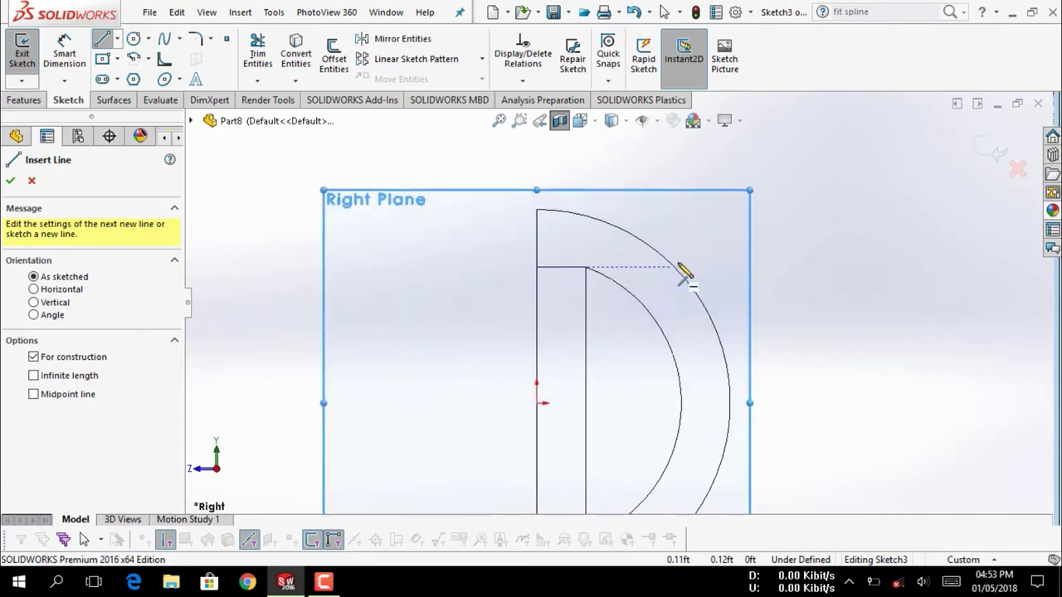
{"action": "scroll", "coordinate": [685, 273], "scroll_direction": "down", "scroll_amount": 2}
{"action": "scroll", "coordinate": [651, 291], "scroll_direction": "down", "scroll_amount": 1}
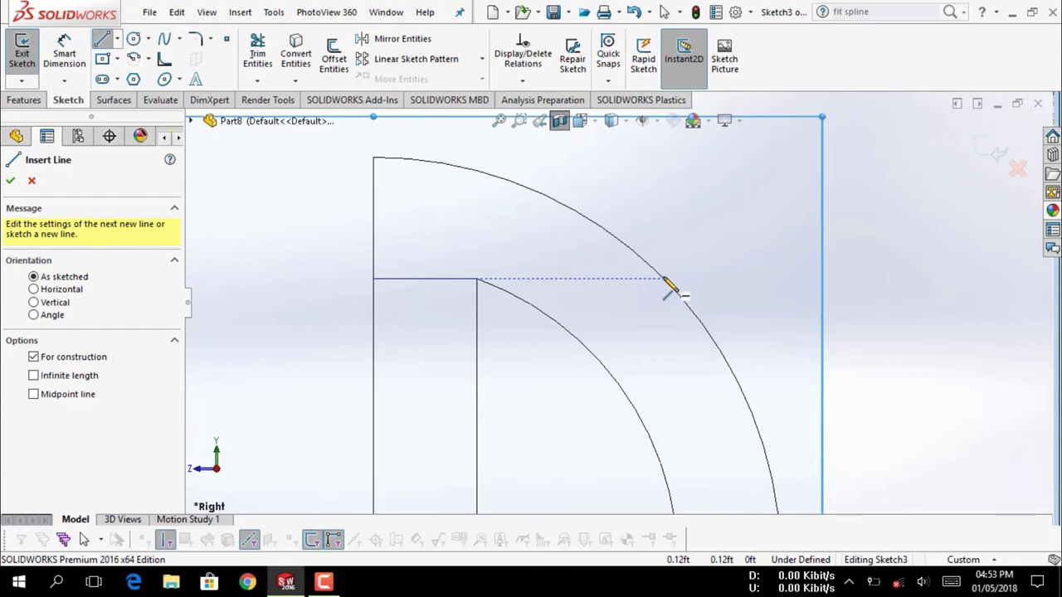
{"action": "left_click", "coordinate": [664, 279]}
{"action": "left_click", "coordinate": [663, 158]}
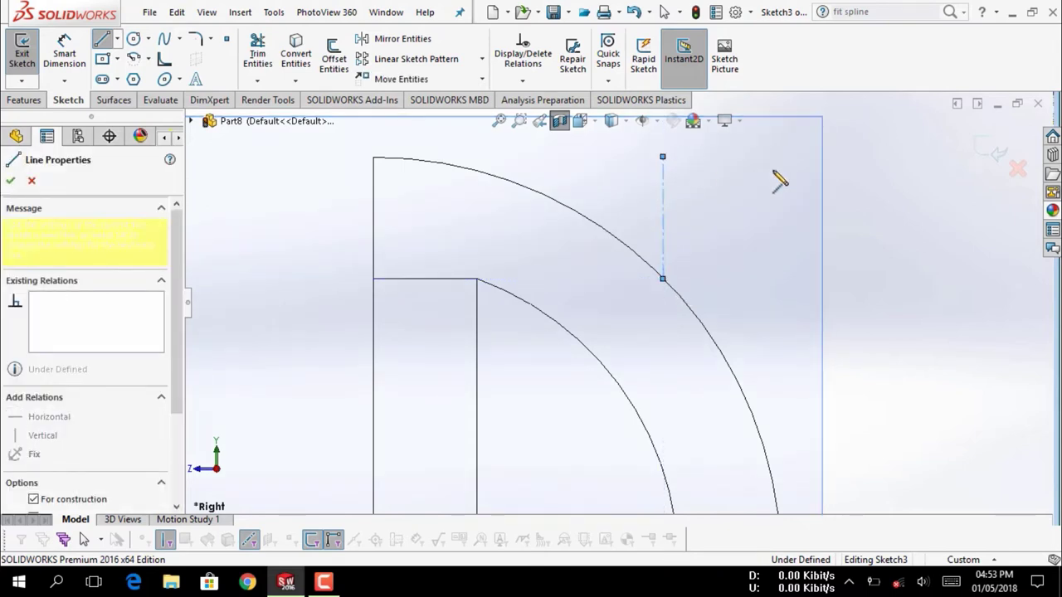
{"action": "key", "text": "Escape"}
{"action": "key", "text": "Escape"}
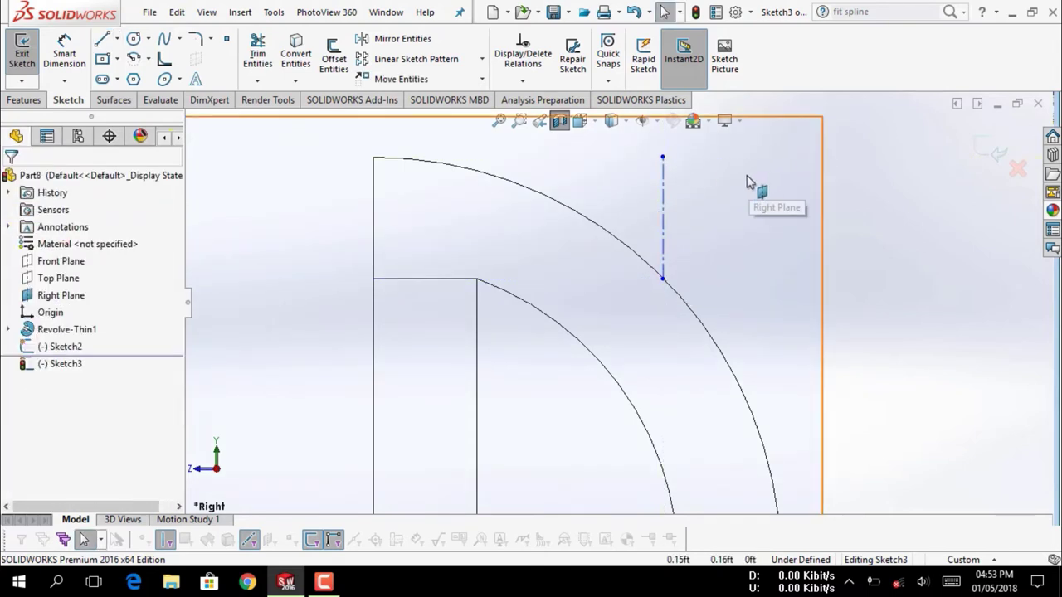
Draw a horizontal centreline running left from that same arc point
{"action": "left_click", "coordinate": [119, 40]}
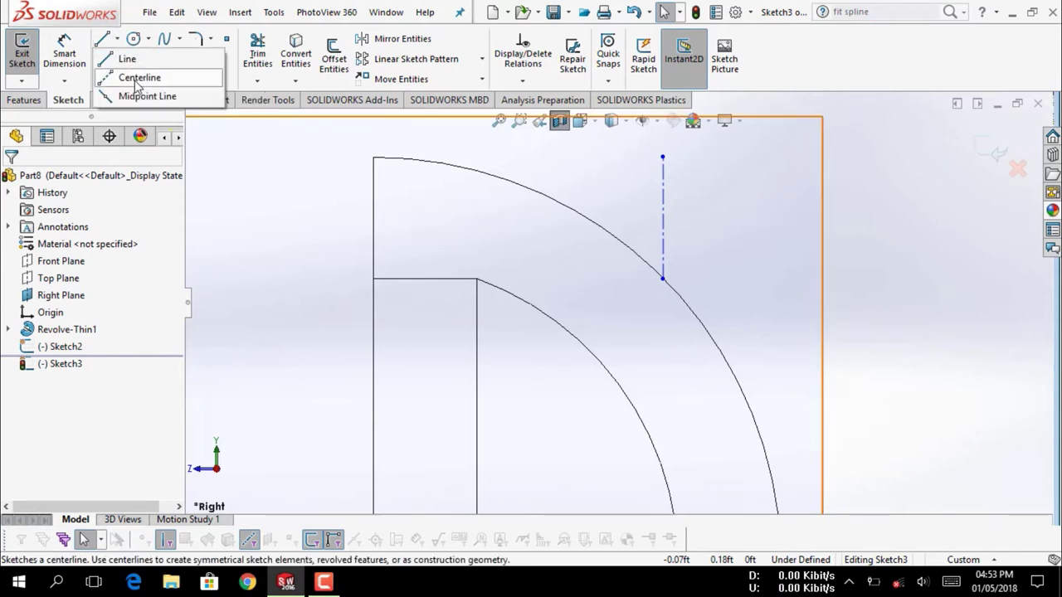
{"action": "left_click", "coordinate": [132, 78]}
{"action": "left_click", "coordinate": [663, 279]}
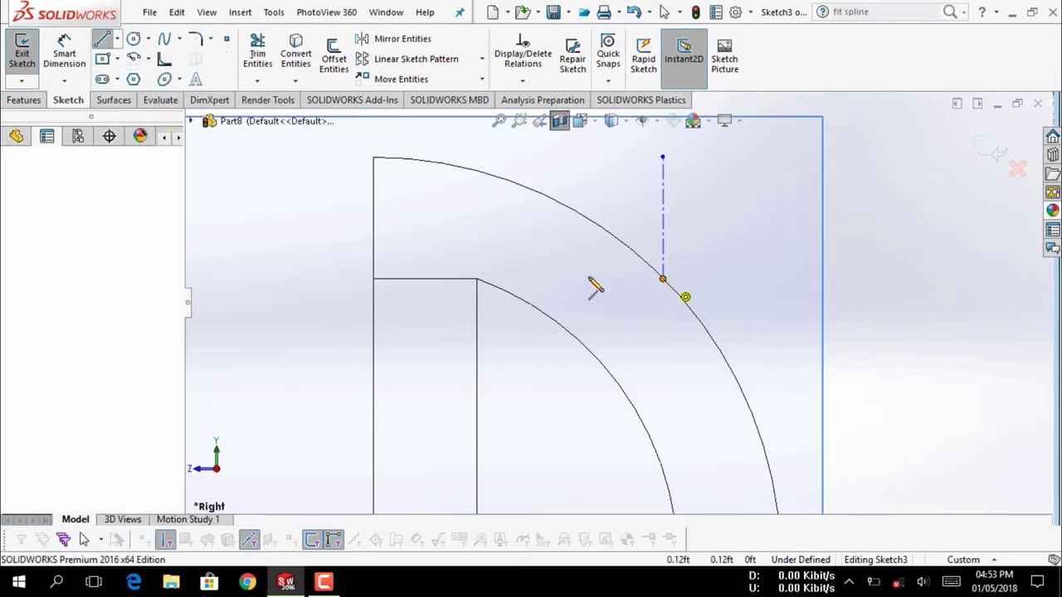
{"action": "scroll", "coordinate": [319, 288], "scroll_direction": "up", "scroll_amount": 2}
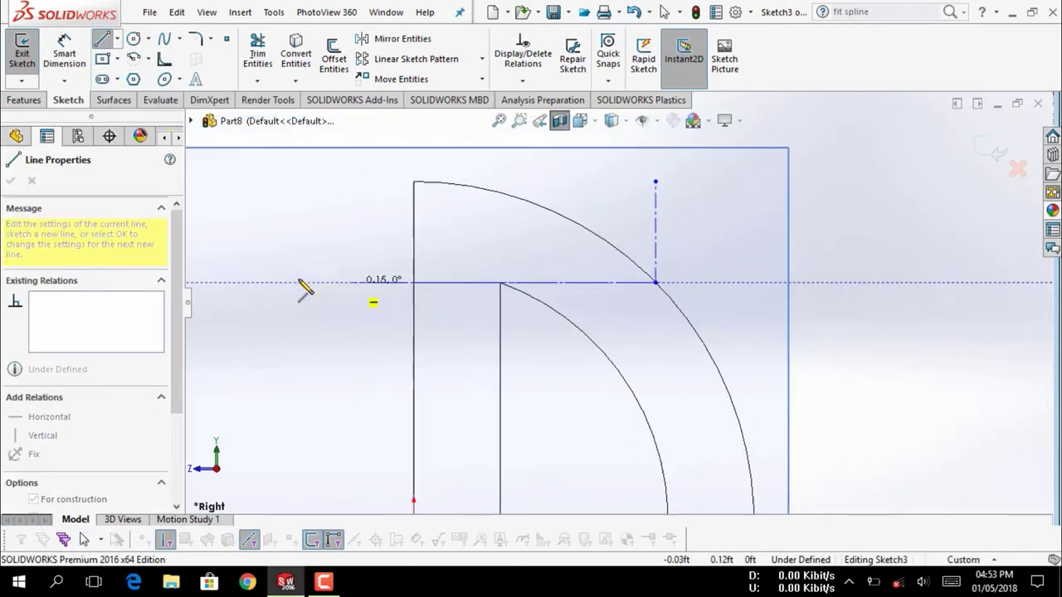
{"action": "left_click", "coordinate": [336, 289]}
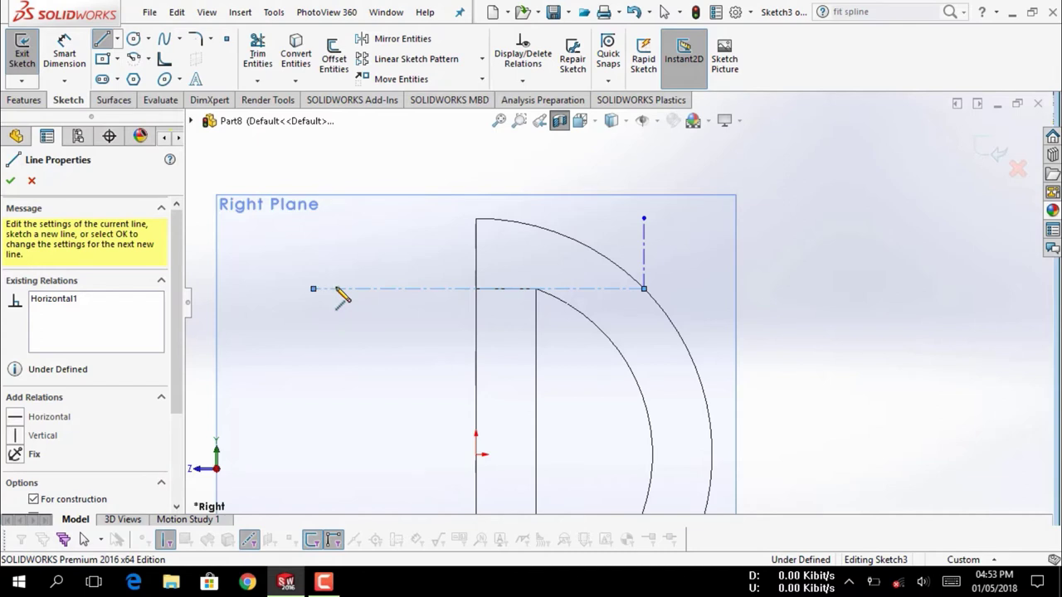
{"action": "left_click", "coordinate": [338, 290]}
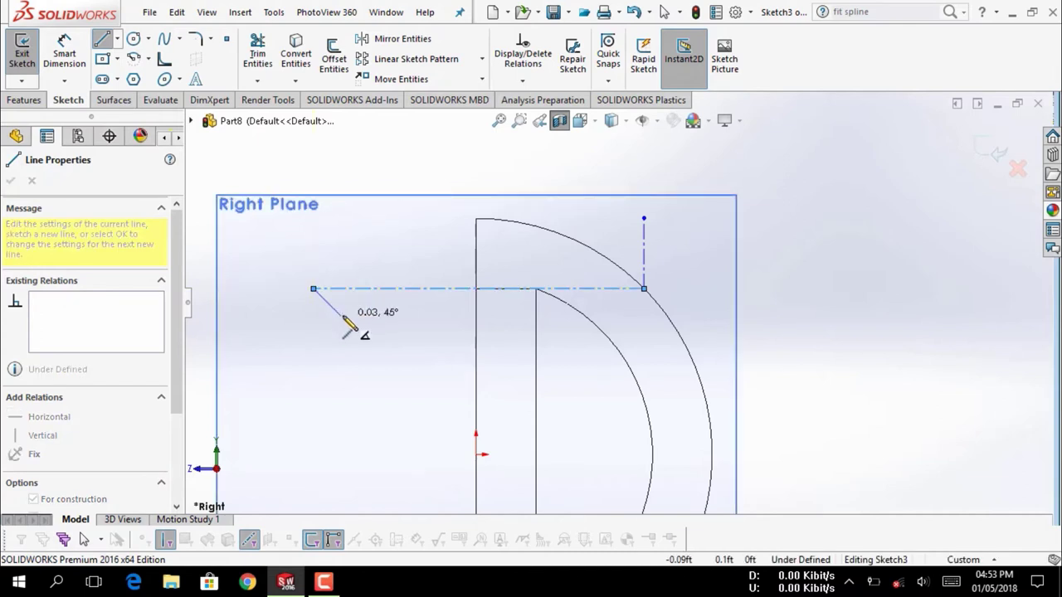
{"action": "key", "text": "Escape"}
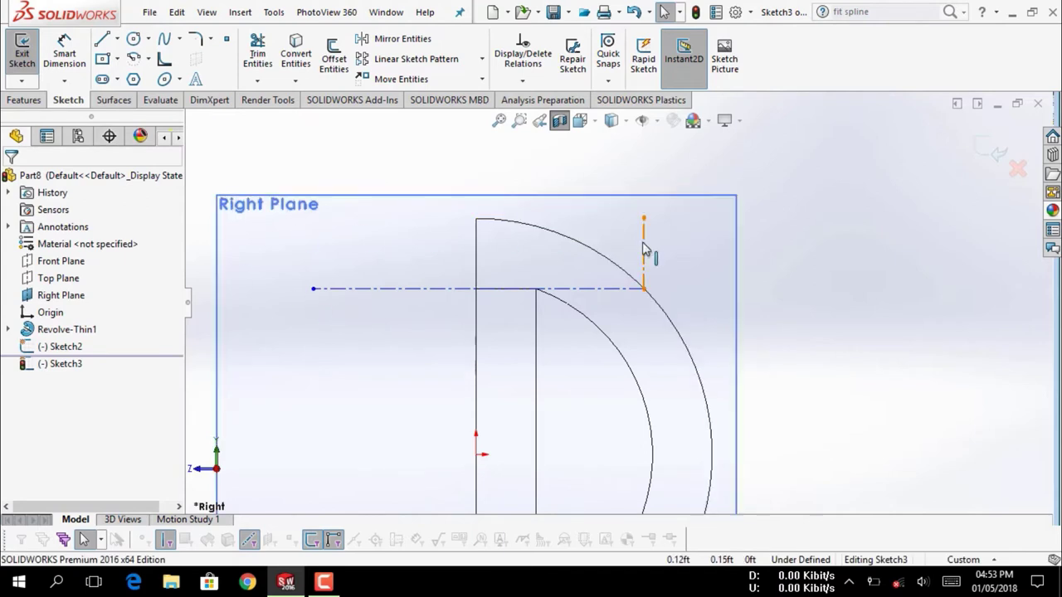
Delete the vertical construction line and dimension the horizontal centreline at 0.23
{"action": "left_click", "coordinate": [644, 248]}
{"action": "key", "text": "Delete"}
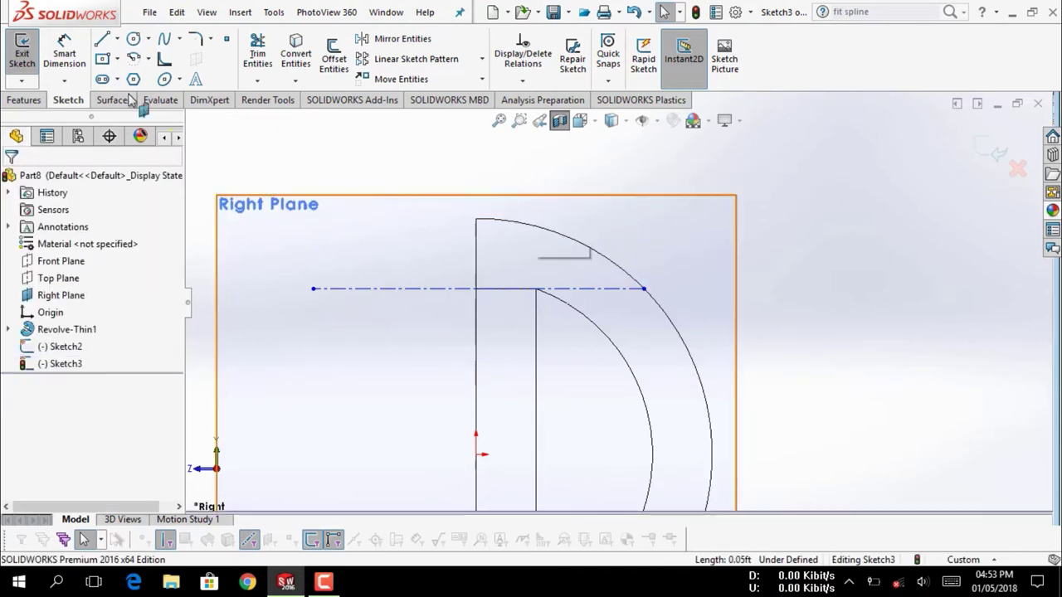
{"action": "left_click", "coordinate": [65, 50]}
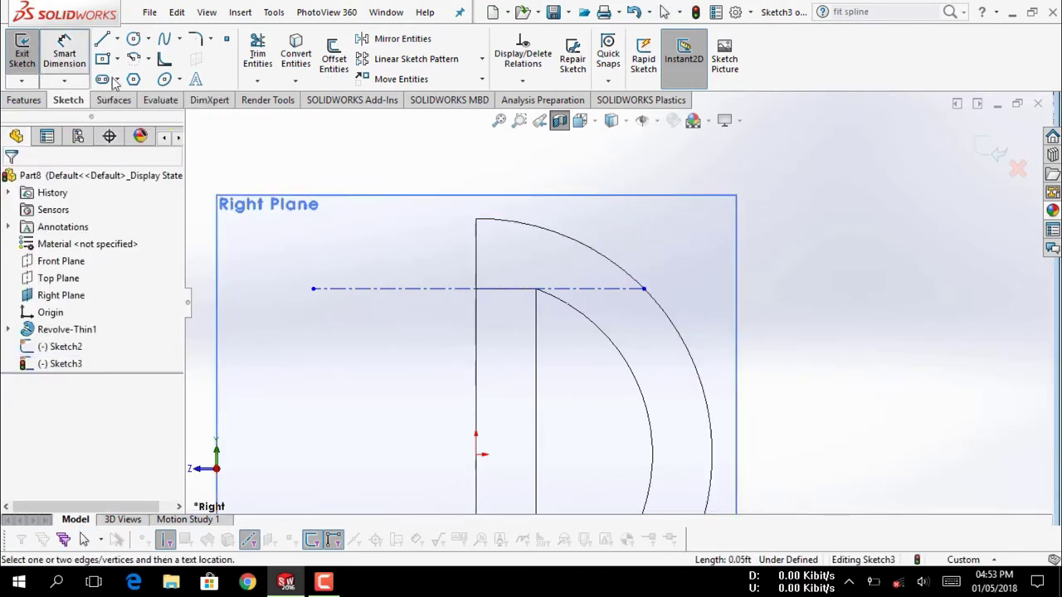
{"action": "left_click", "coordinate": [422, 289]}
{"action": "left_click", "coordinate": [424, 254]}
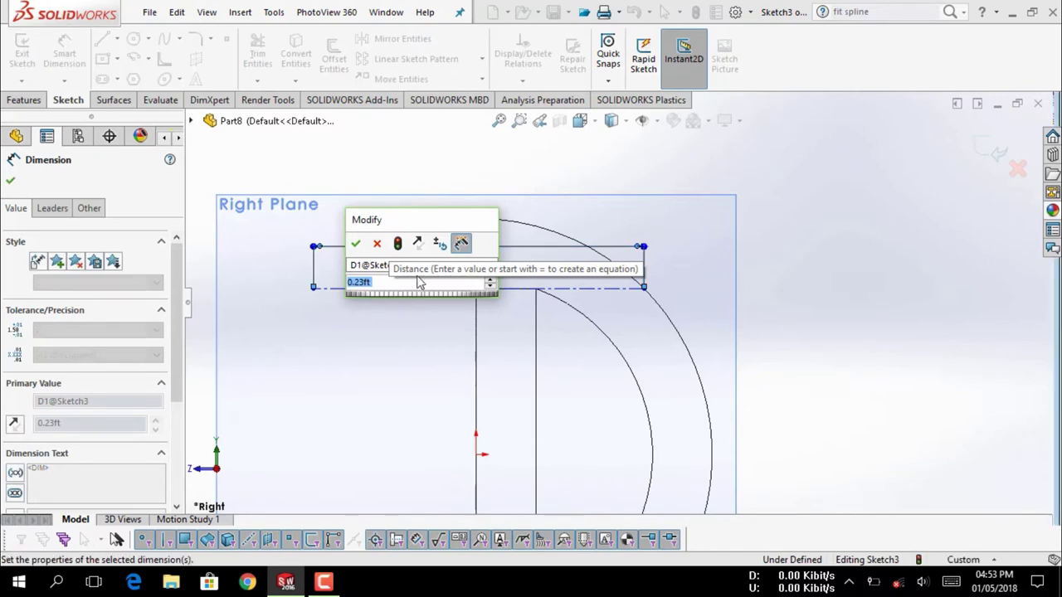
{"action": "key", "text": "Return"}
{"action": "key", "text": "Escape"}
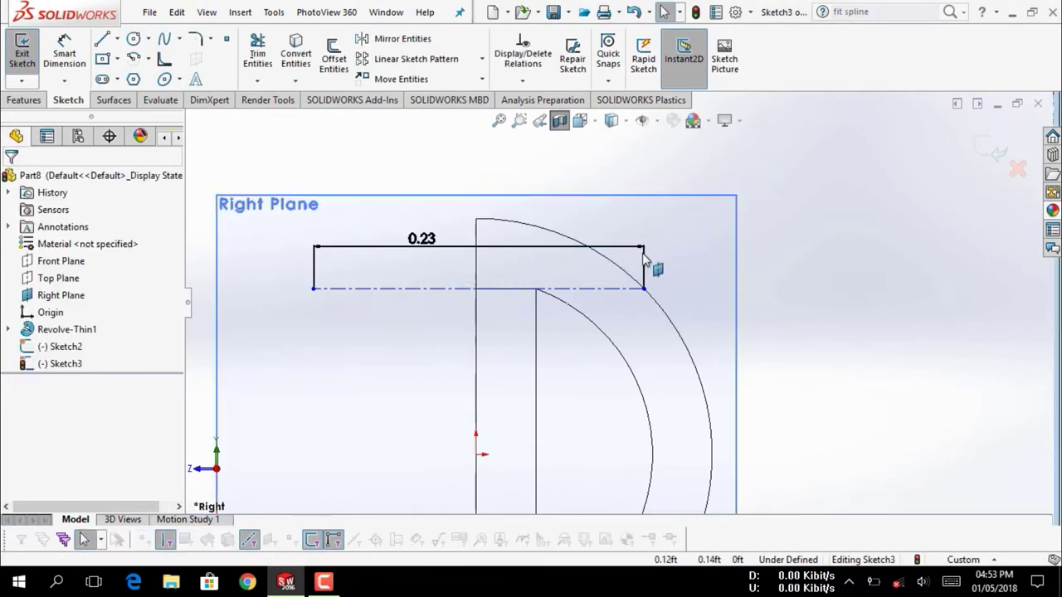
Remove the 0.23 dimension from the horizontal centreline
{"action": "left_click", "coordinate": [647, 262]}
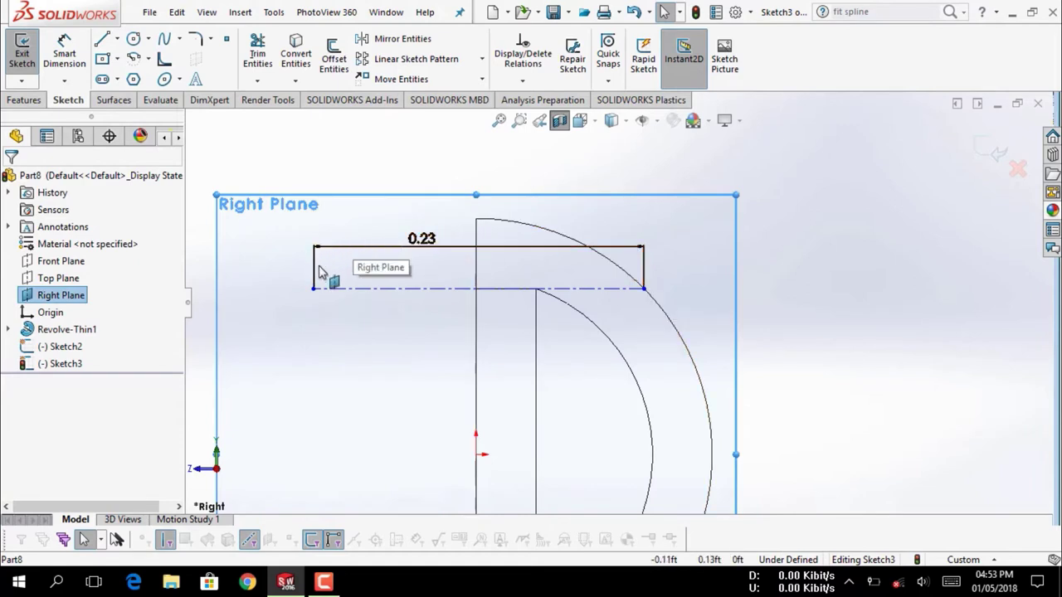
{"action": "left_click", "coordinate": [82, 368]}
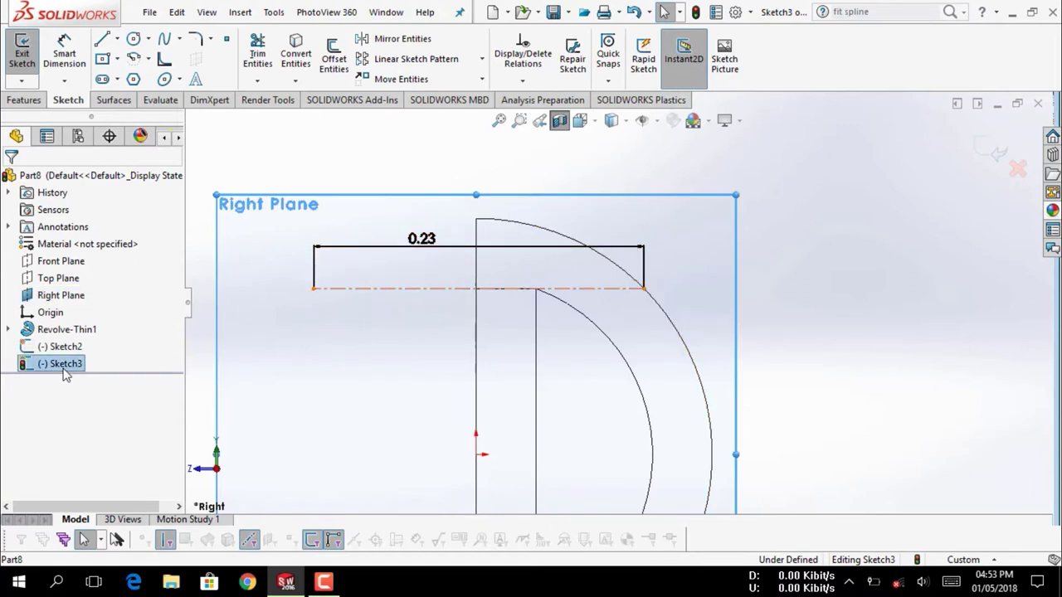
{"action": "left_click", "coordinate": [564, 251]}
{"action": "key", "text": "Delete"}
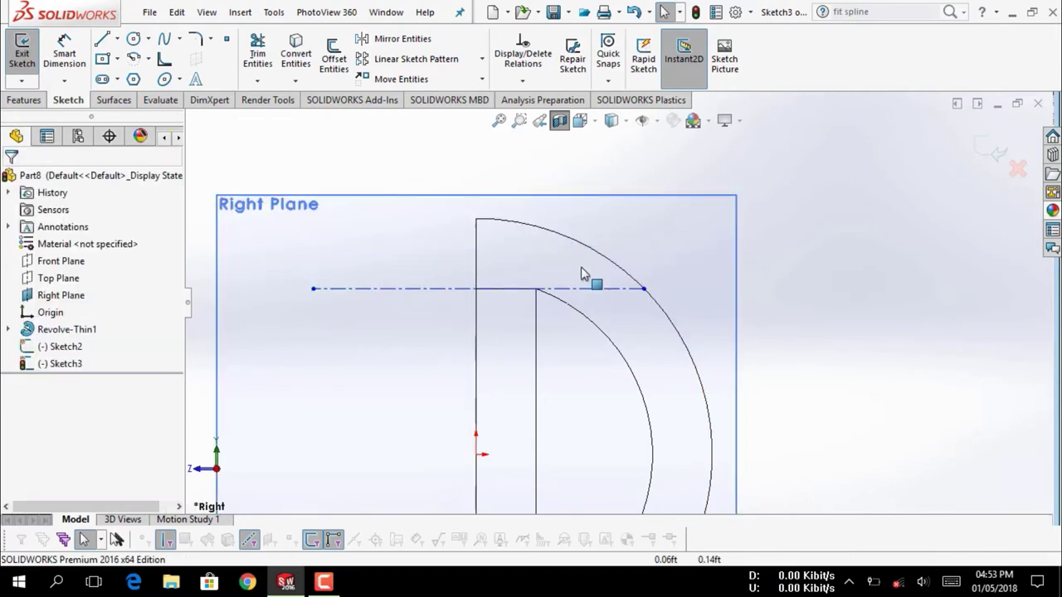
{"action": "scroll", "coordinate": [578, 307], "scroll_direction": "up", "scroll_amount": 3}
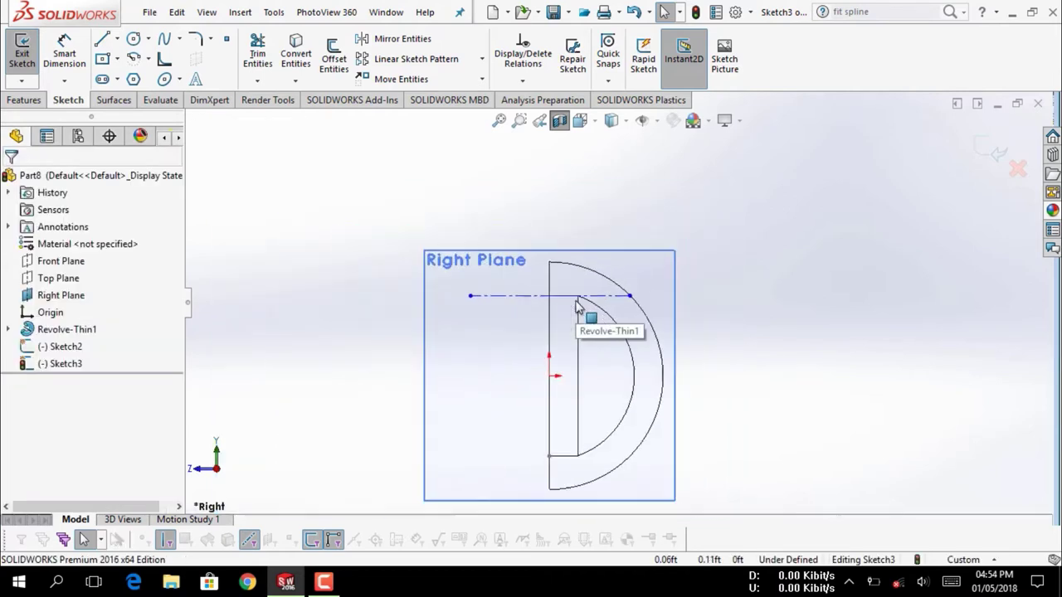
Exit Sketch3 and hide the Right Plane
{"action": "left_click", "coordinate": [995, 152]}
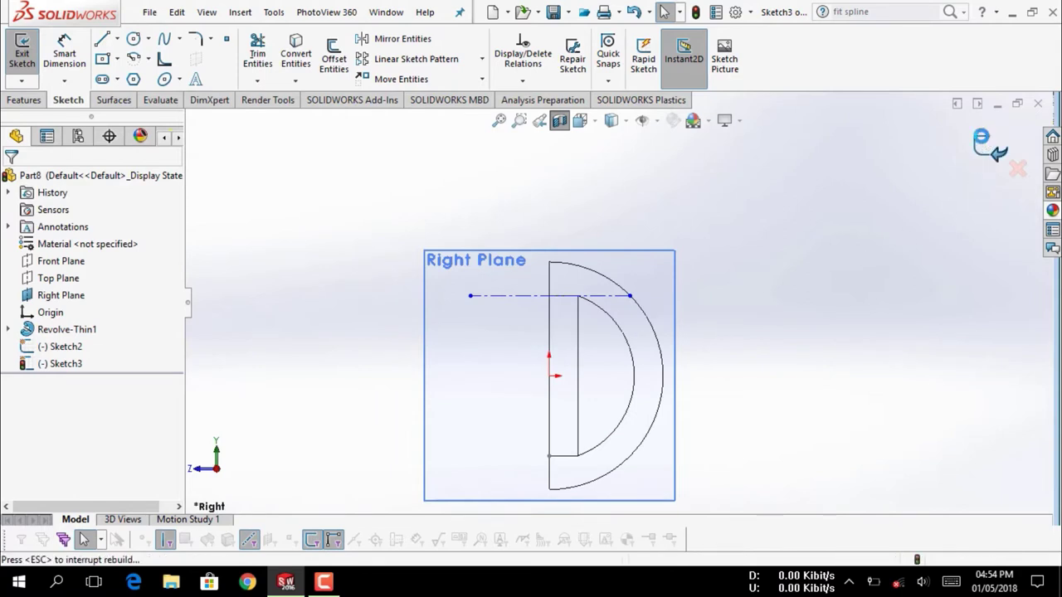
{"action": "left_click", "coordinate": [498, 353]}
{"action": "left_click", "coordinate": [574, 302]}
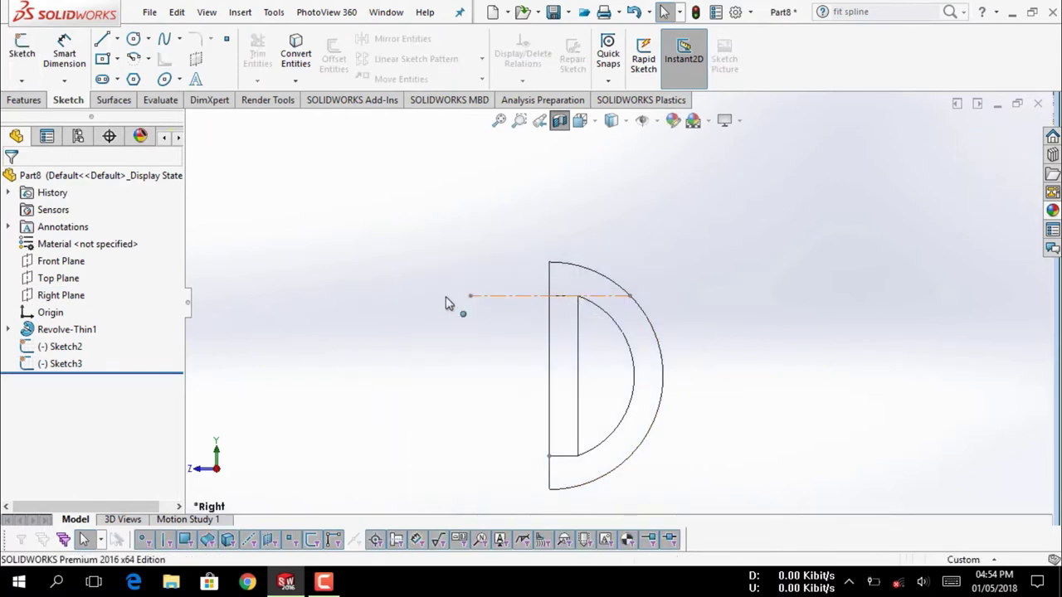
View the Top Plane face-on and choose the Center Rectangle tool
{"action": "left_click", "coordinate": [67, 279]}
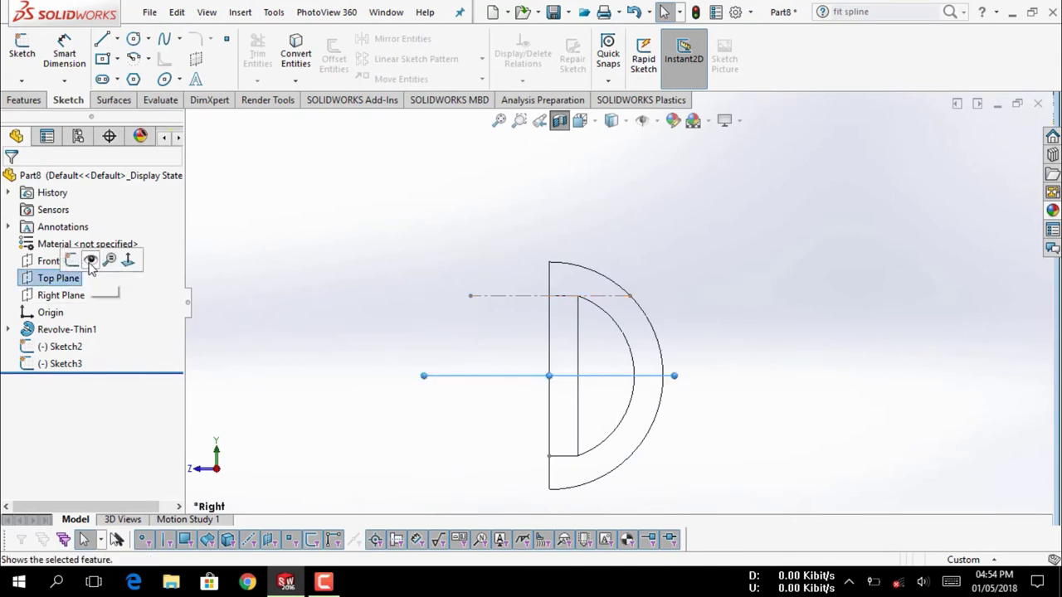
{"action": "left_click", "coordinate": [90, 260]}
{"action": "right_click", "coordinate": [73, 281]}
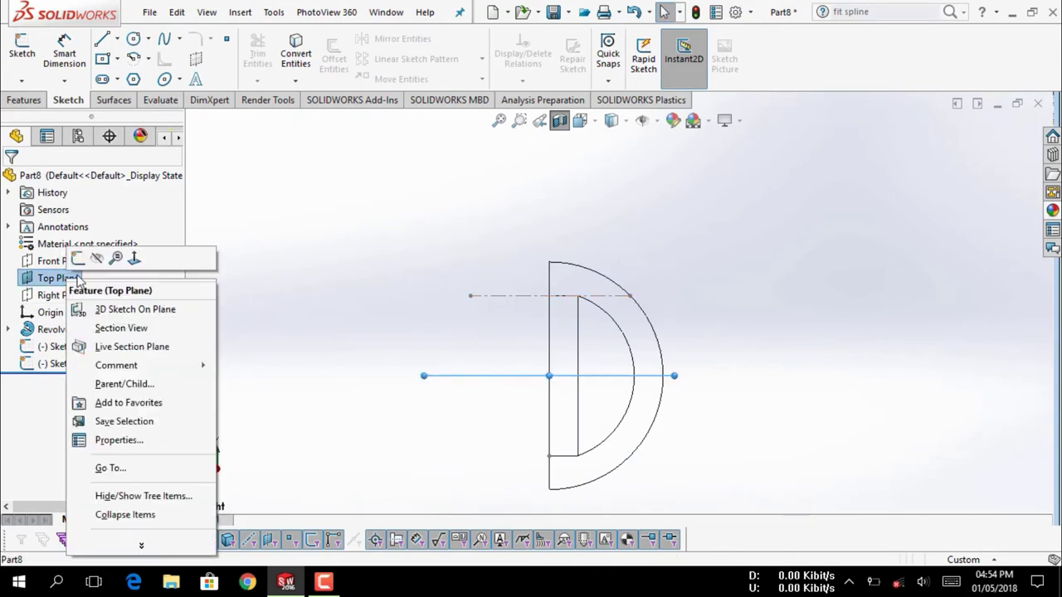
{"action": "left_click", "coordinate": [133, 258]}
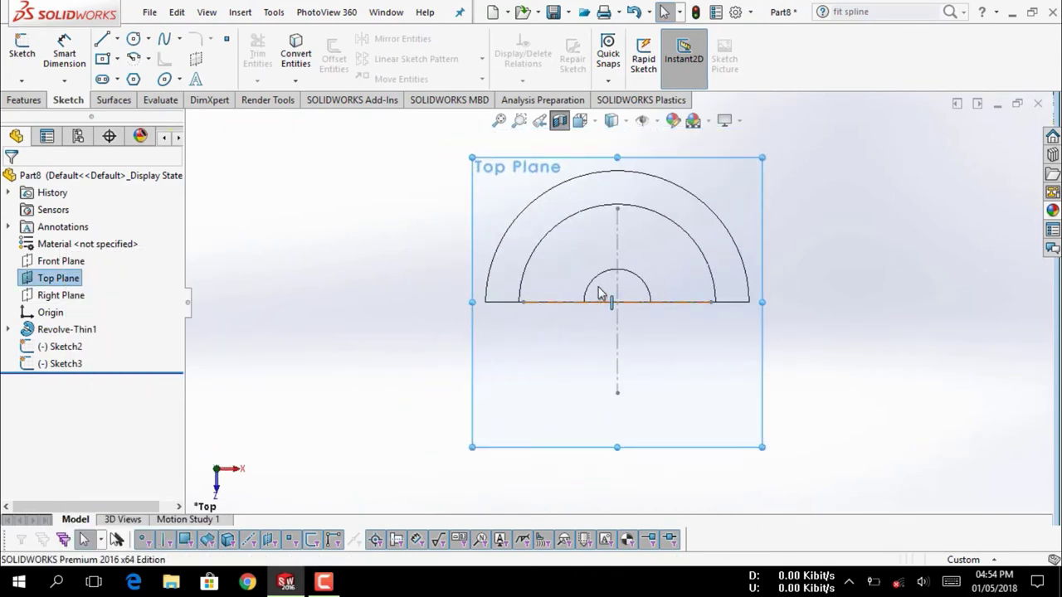
{"action": "scroll", "coordinate": [635, 231], "scroll_direction": "down", "scroll_amount": 2}
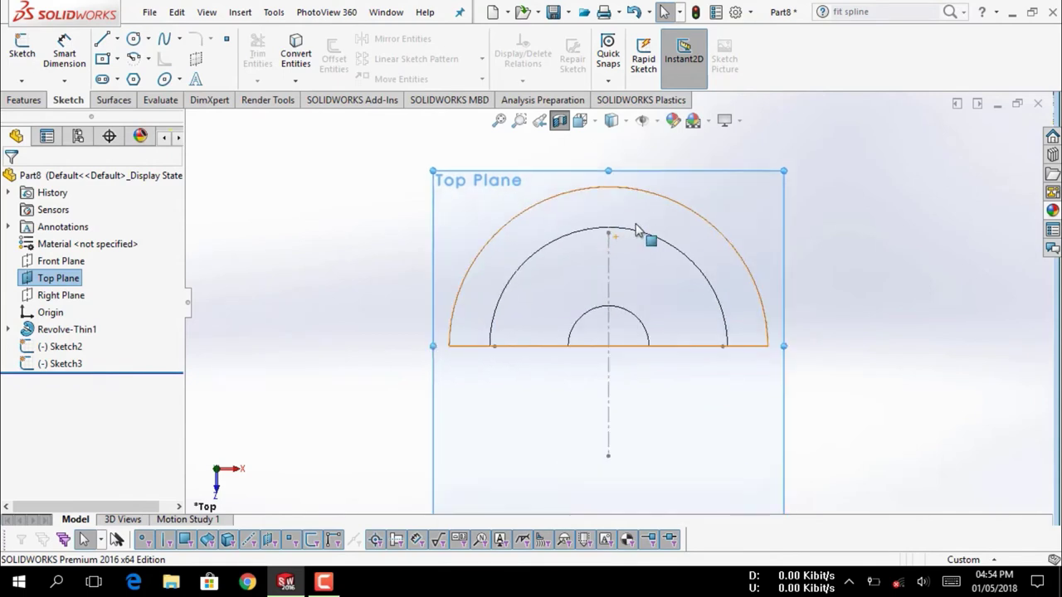
{"action": "mouse_move", "coordinate": [711, 301]}
{"action": "middle_mouse_down"}
{"action": "mouse_move", "coordinate": [616, 279]}
{"action": "mouse_move", "coordinate": [737, 277]}
{"action": "middle_mouse_up"}
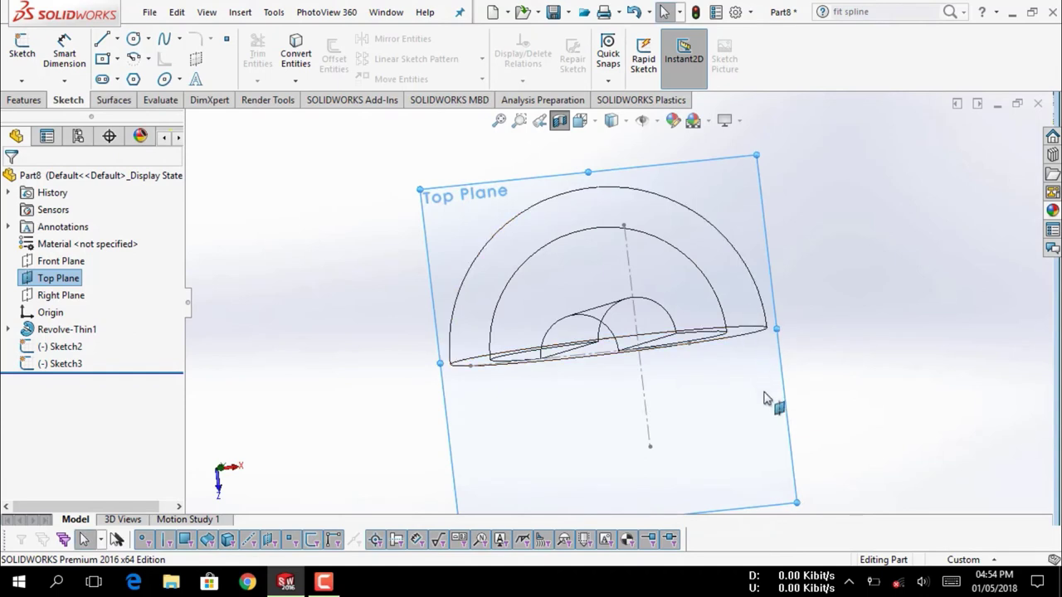
{"action": "left_click", "coordinate": [796, 408]}
{"action": "left_click", "coordinate": [881, 361]}
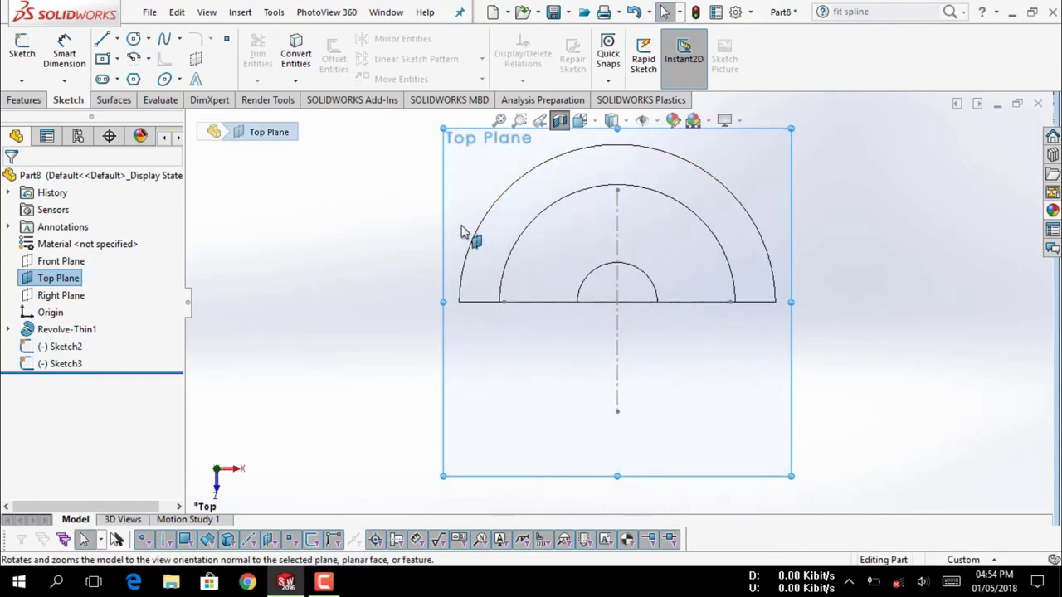
{"action": "left_click", "coordinate": [118, 59]}
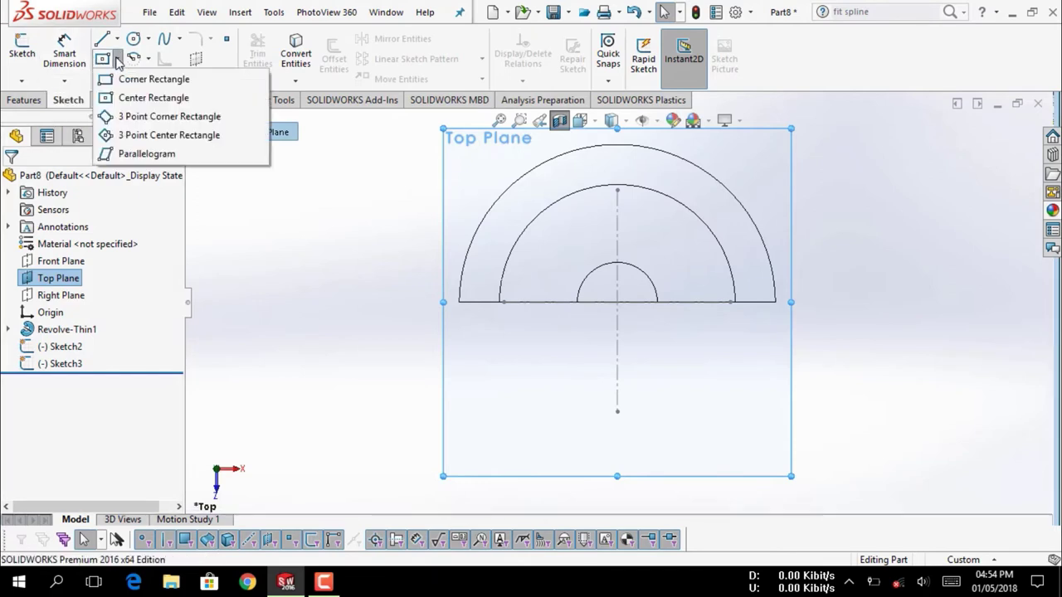
{"action": "left_click", "coordinate": [130, 99]}
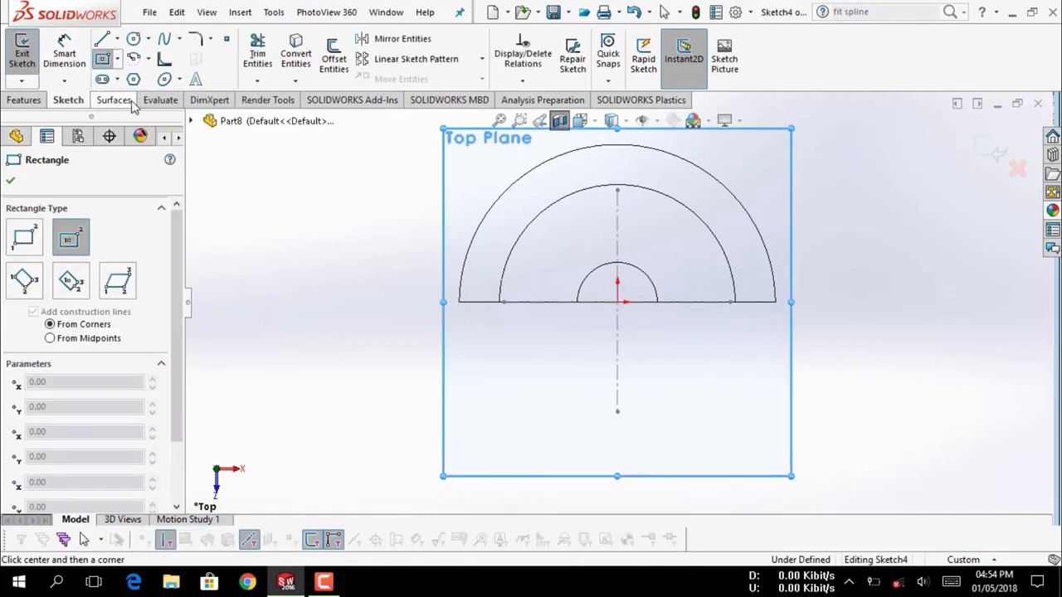
Draw a centre rectangle from the origin to a corner on the outer arc, roughly 0.23 ft square
{"action": "left_click", "coordinate": [618, 304]}
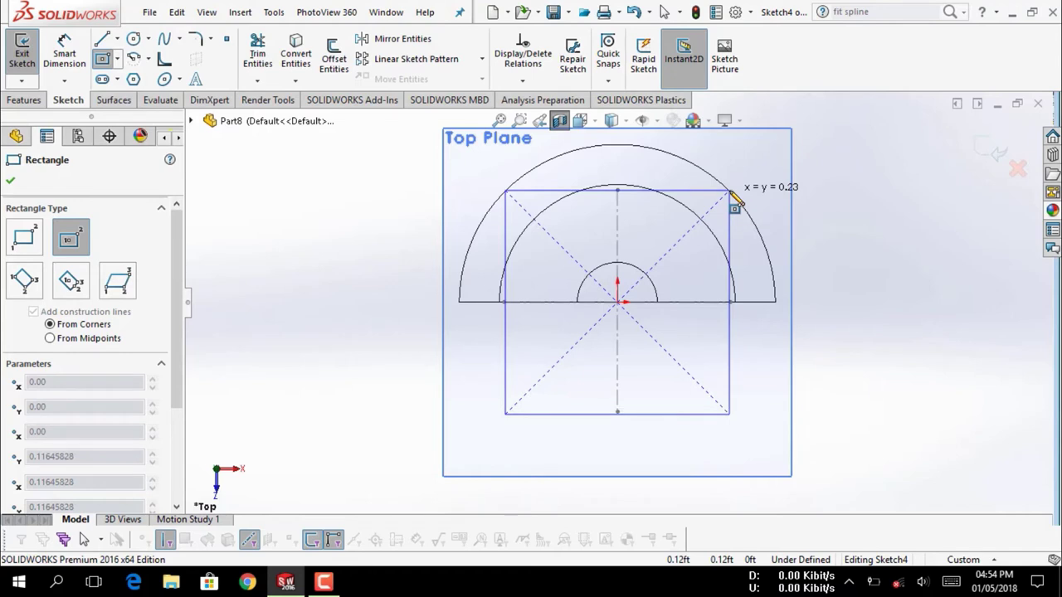
{"action": "left_click", "coordinate": [729, 194]}
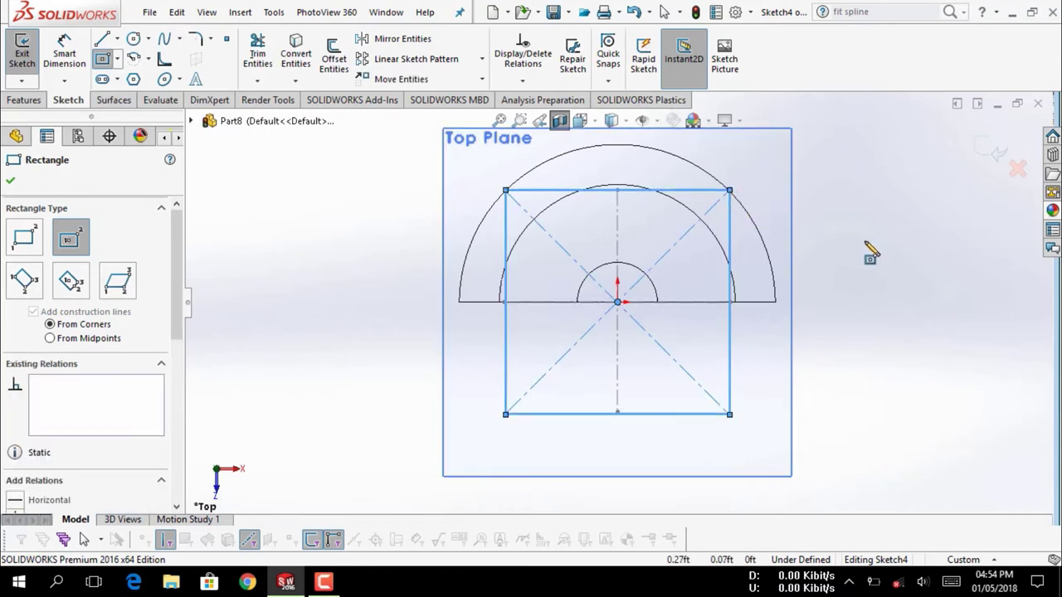
{"action": "key", "text": "Escape"}
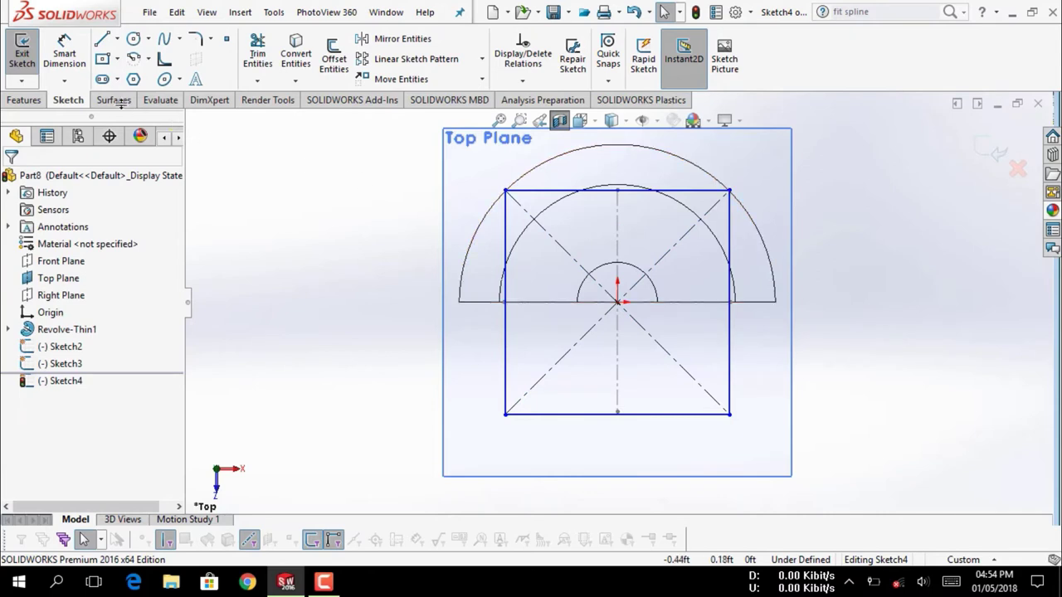
Dimension the square's top edge to 0.23 ft wide
{"action": "left_click", "coordinate": [73, 69]}
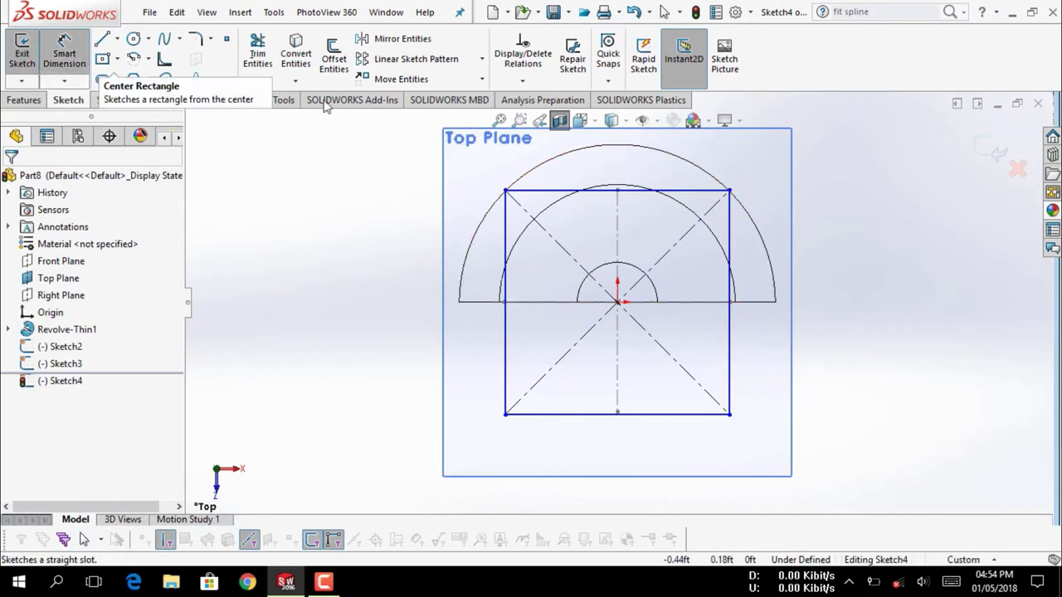
{"action": "left_click", "coordinate": [630, 196]}
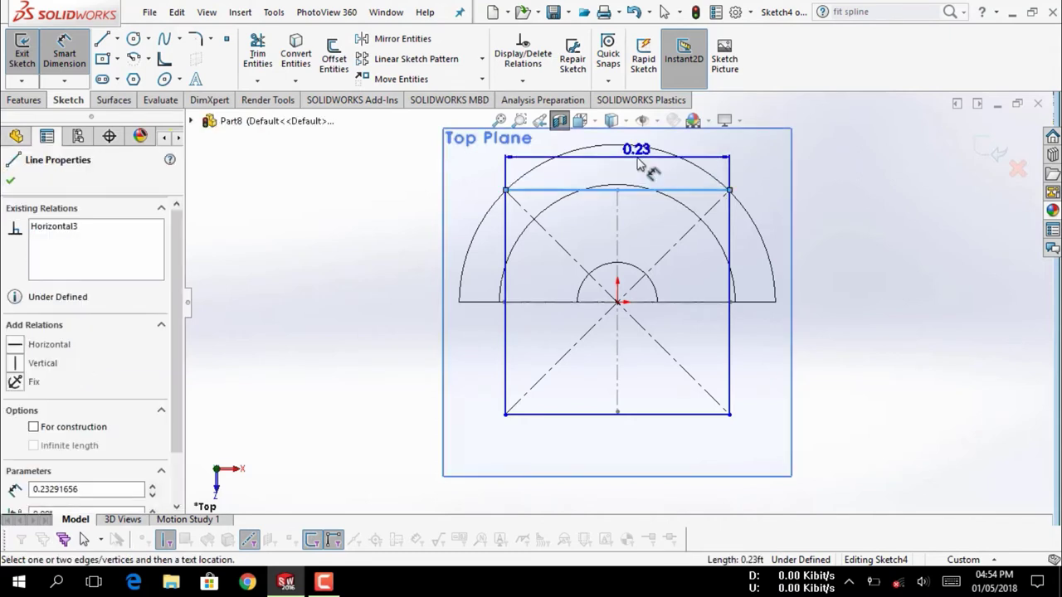
{"action": "left_click", "coordinate": [639, 165]}
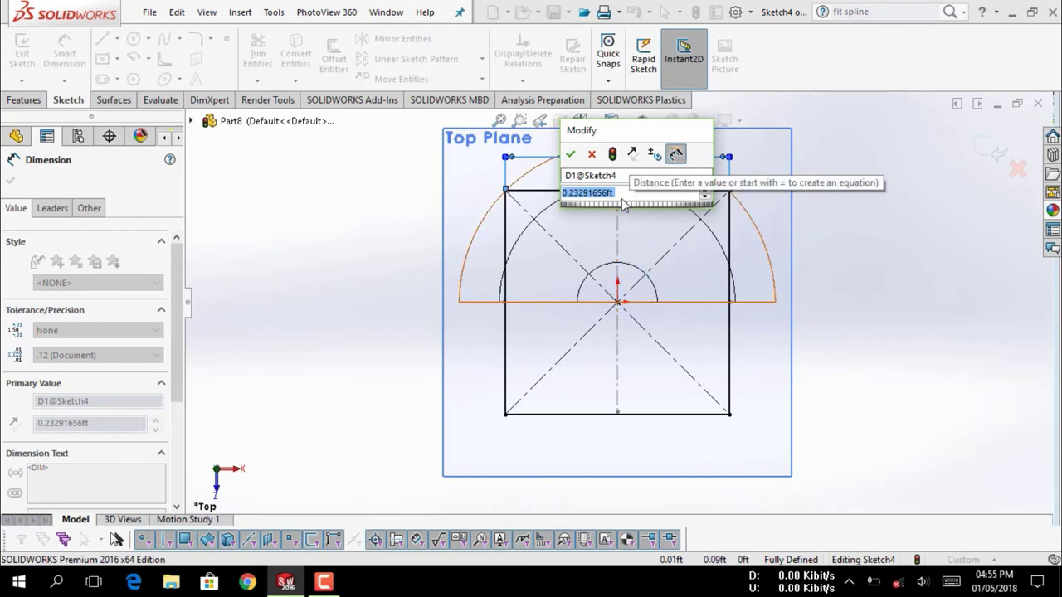
{"action": "type", "text": ".2"}
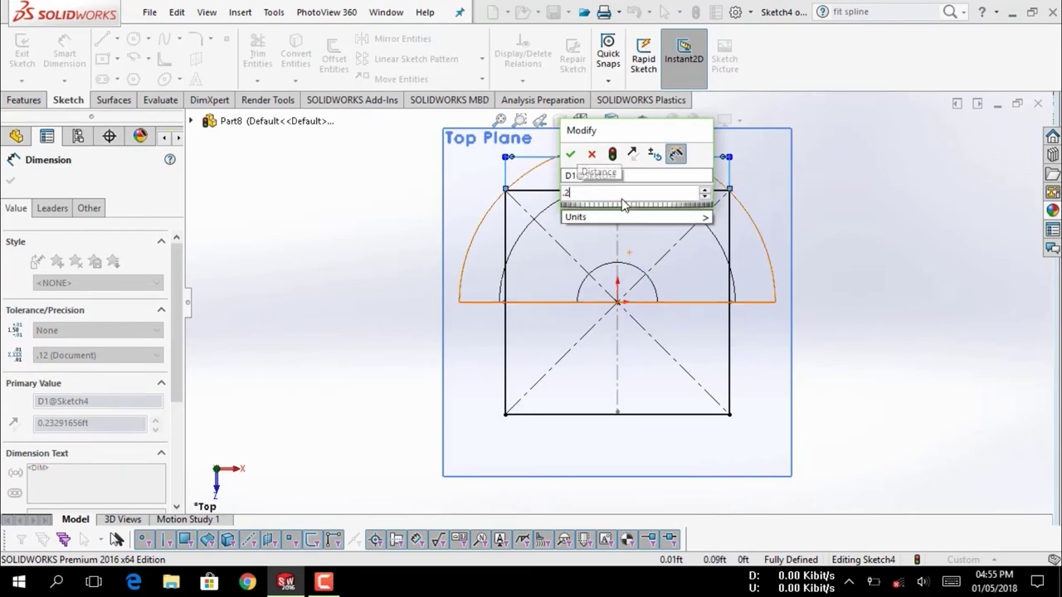
{"action": "type", "text": "3"}
{"action": "key", "text": "Return"}
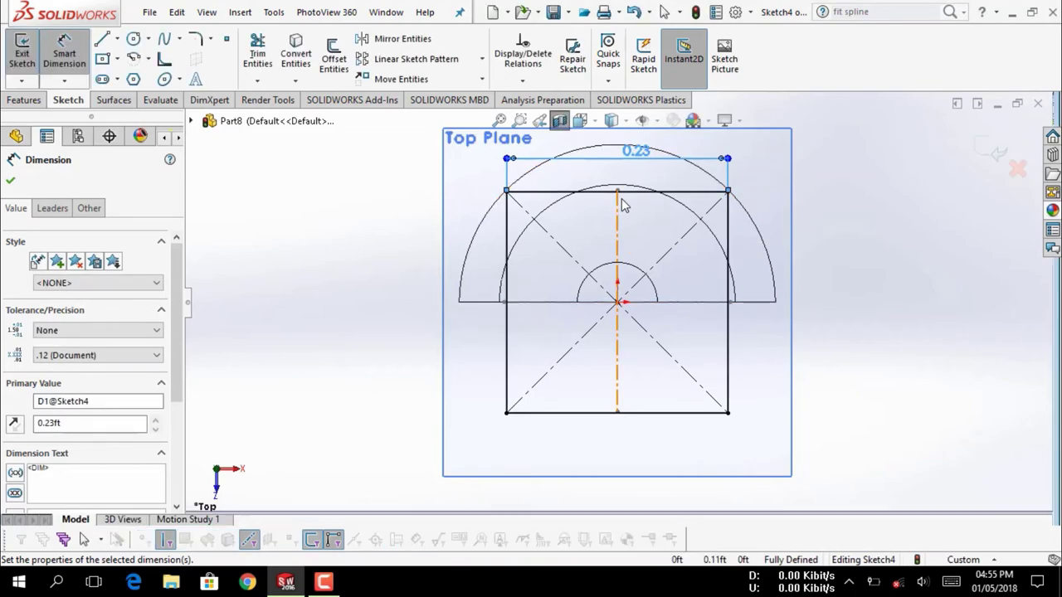
{"action": "key", "text": "Escape"}
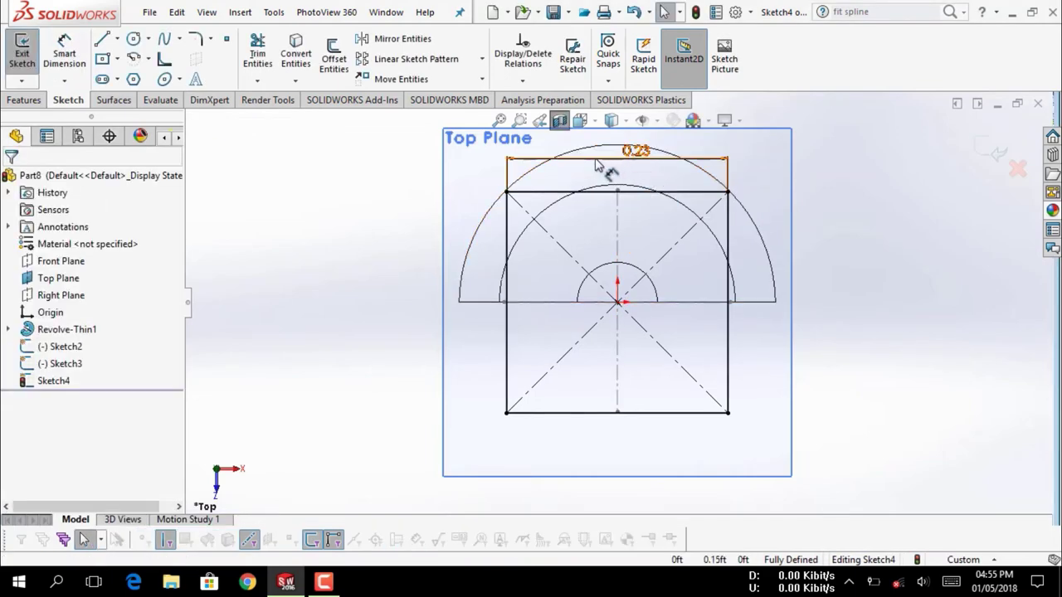
Delete the 0.23 width dimension and exit Sketch4
{"action": "left_click", "coordinate": [526, 164]}
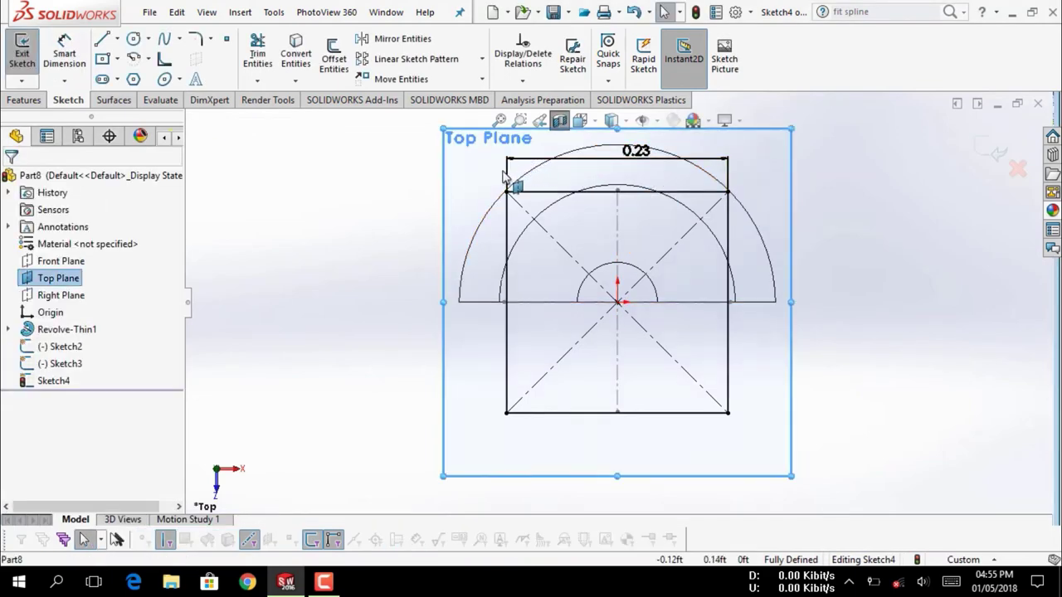
{"action": "left_click", "coordinate": [580, 162]}
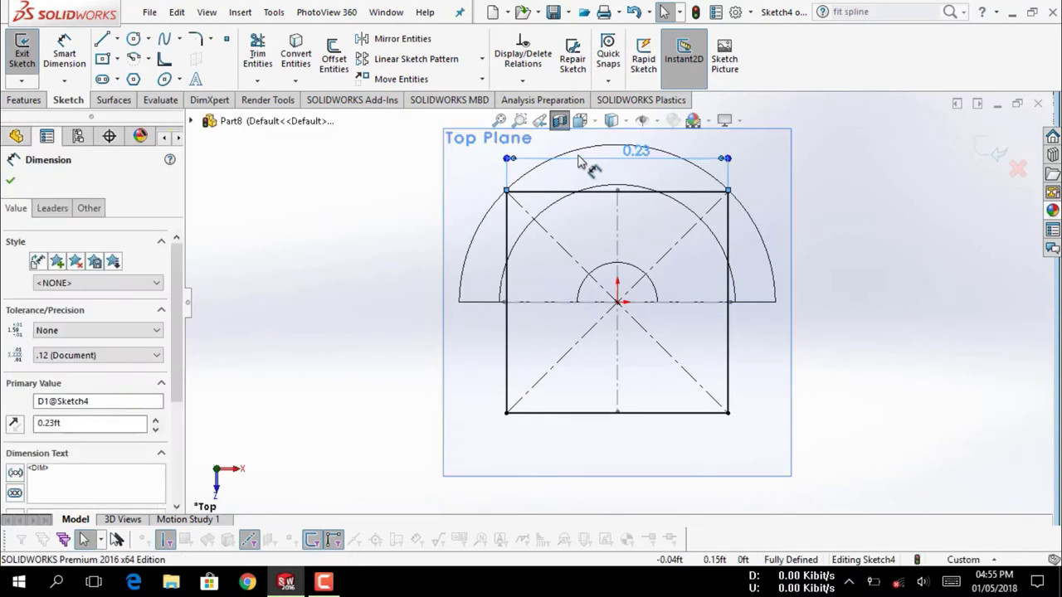
{"action": "key", "text": "Delete"}
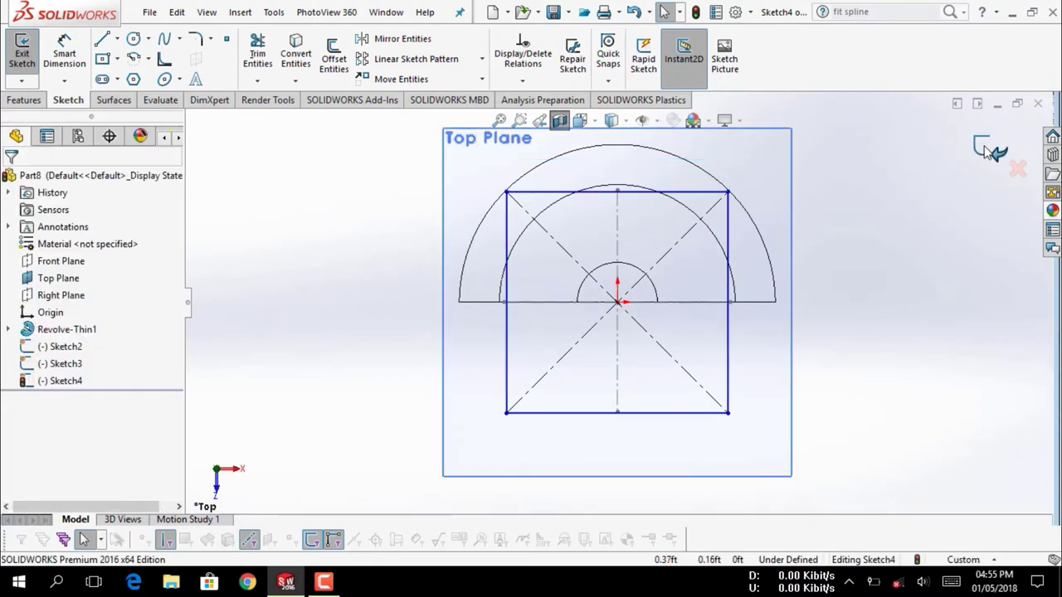
{"action": "left_click", "coordinate": [987, 150]}
{"action": "mouse_move", "coordinate": [798, 268]}
{"action": "middle_mouse_down"}
{"action": "mouse_move", "coordinate": [717, 226]}
{"action": "mouse_move", "coordinate": [749, 161]}
{"action": "mouse_move", "coordinate": [673, 156]}
{"action": "middle_mouse_up"}
{"action": "left_click", "coordinate": [665, 173]}
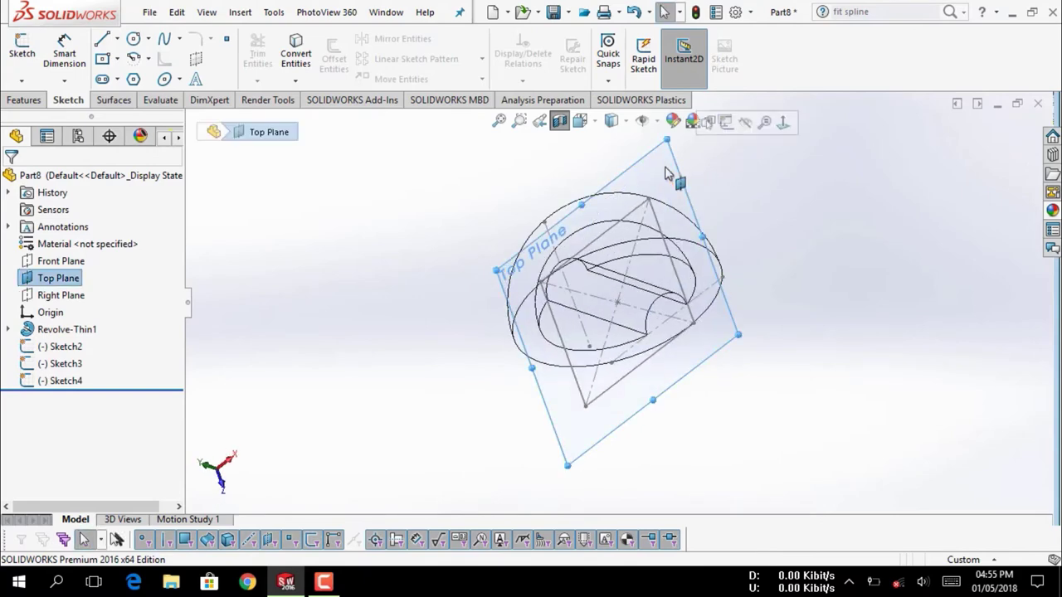
{"action": "left_click", "coordinate": [734, 173]}
{"action": "mouse_move", "coordinate": [403, 351]}
{"action": "middle_mouse_down"}
{"action": "mouse_move", "coordinate": [516, 180]}
{"action": "mouse_move", "coordinate": [728, 351]}
{"action": "mouse_move", "coordinate": [656, 293]}
{"action": "mouse_move", "coordinate": [560, 380]}
{"action": "middle_mouse_up"}
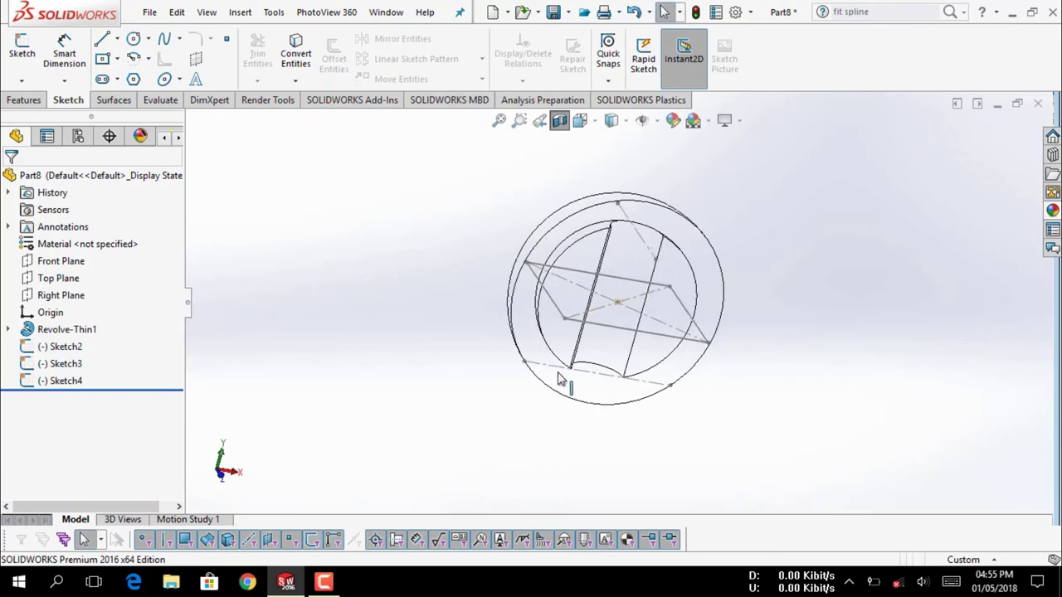
{"action": "mouse_move", "coordinate": [747, 197]}
{"action": "middle_mouse_down"}
{"action": "mouse_move", "coordinate": [640, 200]}
{"action": "mouse_move", "coordinate": [621, 218]}
{"action": "middle_mouse_up"}
{"action": "mouse_move", "coordinate": [509, 201]}
{"action": "middle_mouse_down"}
{"action": "mouse_move", "coordinate": [533, 213]}
{"action": "mouse_move", "coordinate": [583, 351]}
{"action": "middle_mouse_up"}
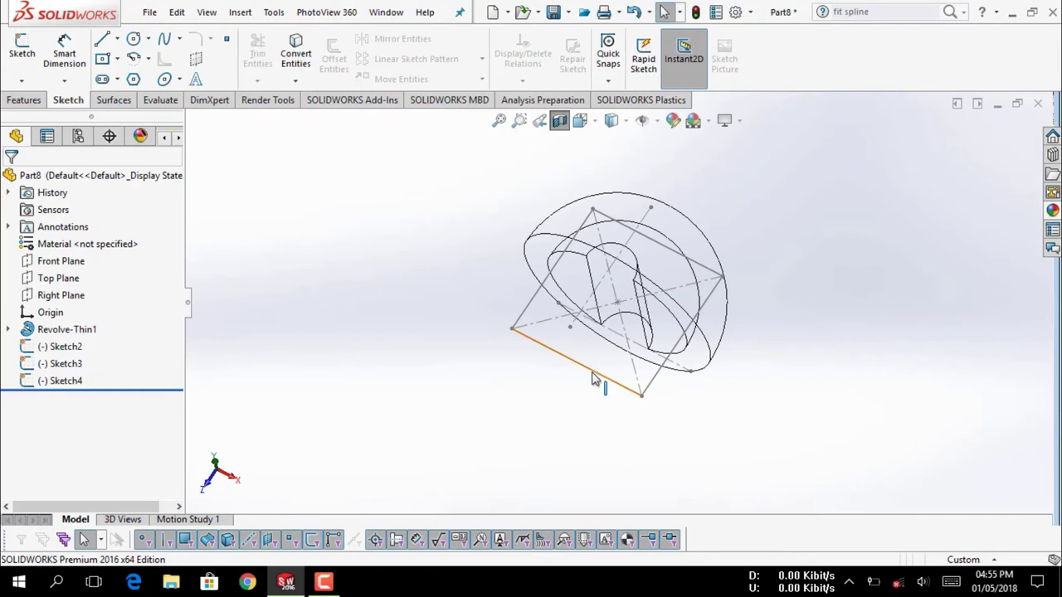
{"action": "left_click", "coordinate": [592, 377]}
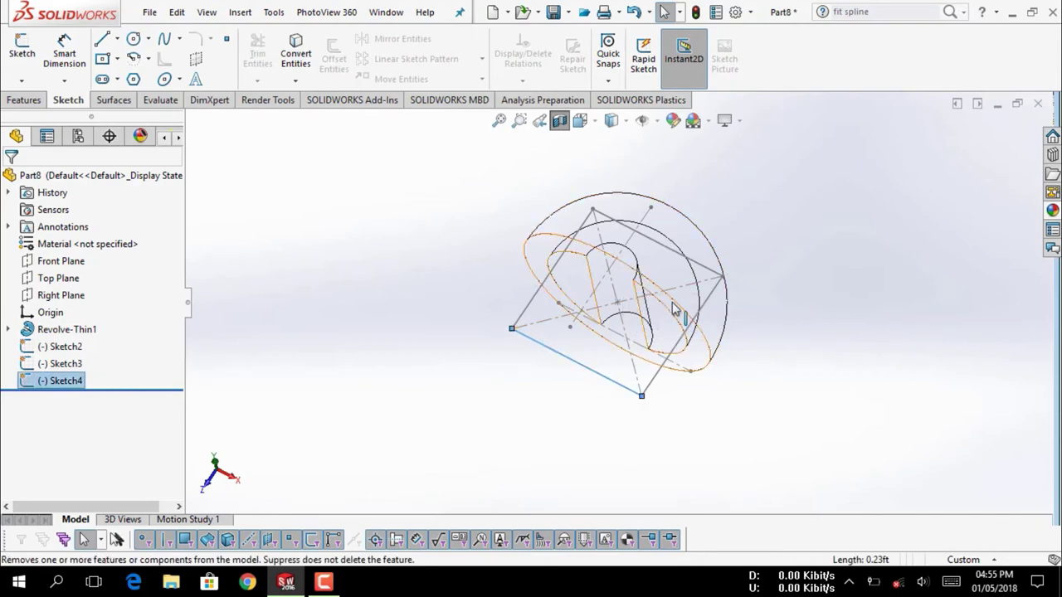
{"action": "scroll", "coordinate": [655, 247], "scroll_direction": "up", "scroll_amount": 2}
{"action": "mouse_move", "coordinate": [655, 247]}
{"action": "middle_mouse_down"}
{"action": "mouse_move", "coordinate": [675, 185]}
{"action": "mouse_move", "coordinate": [644, 273]}
{"action": "middle_mouse_up"}
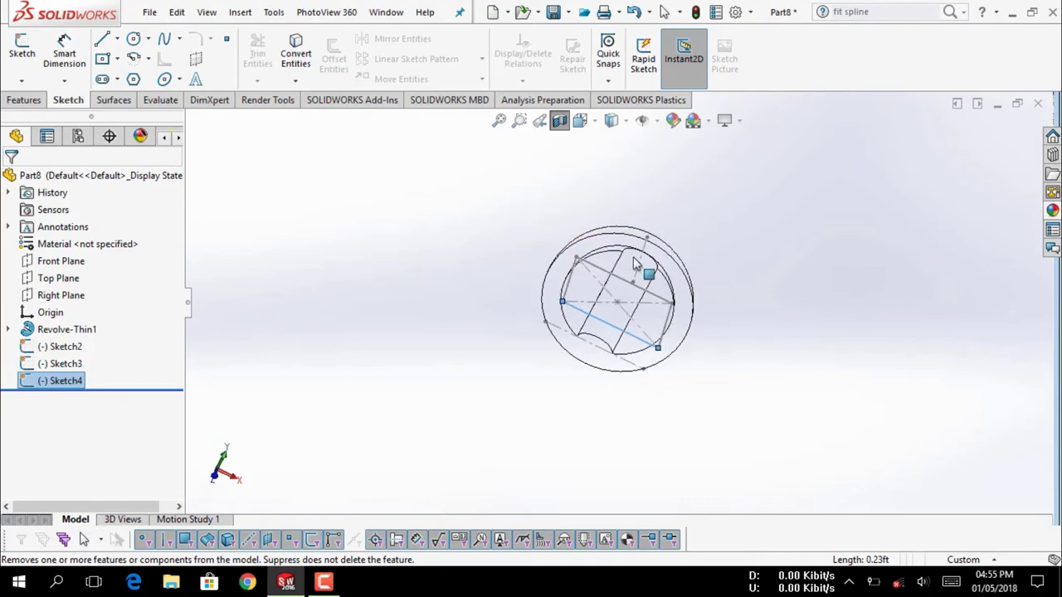
{"action": "scroll", "coordinate": [613, 355], "scroll_direction": "down", "scroll_amount": 3}
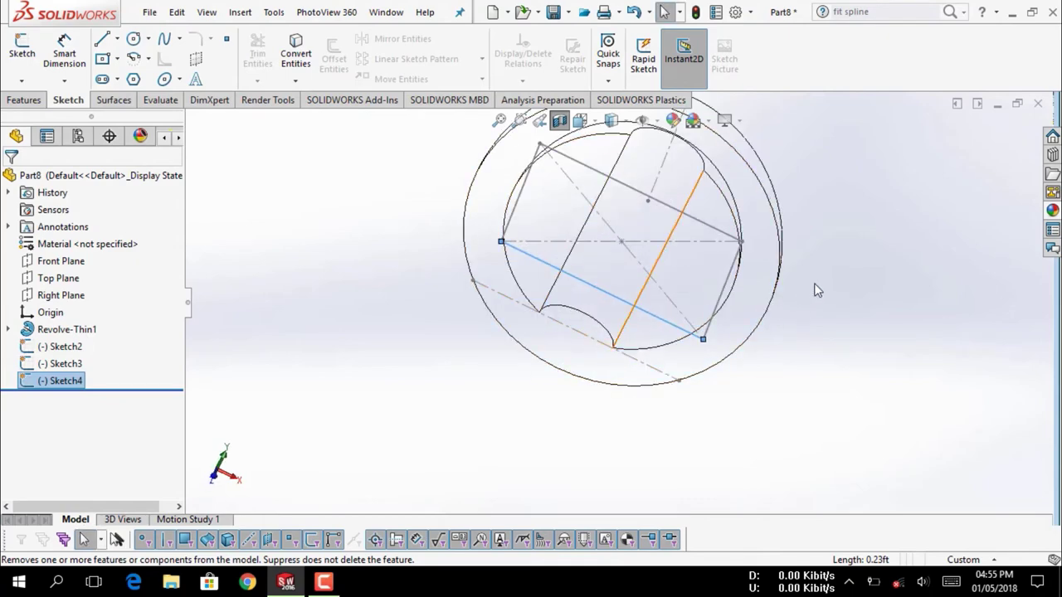
{"action": "middle_click_drag", "start_coordinate": [814, 290], "coordinate": [522, 290]}
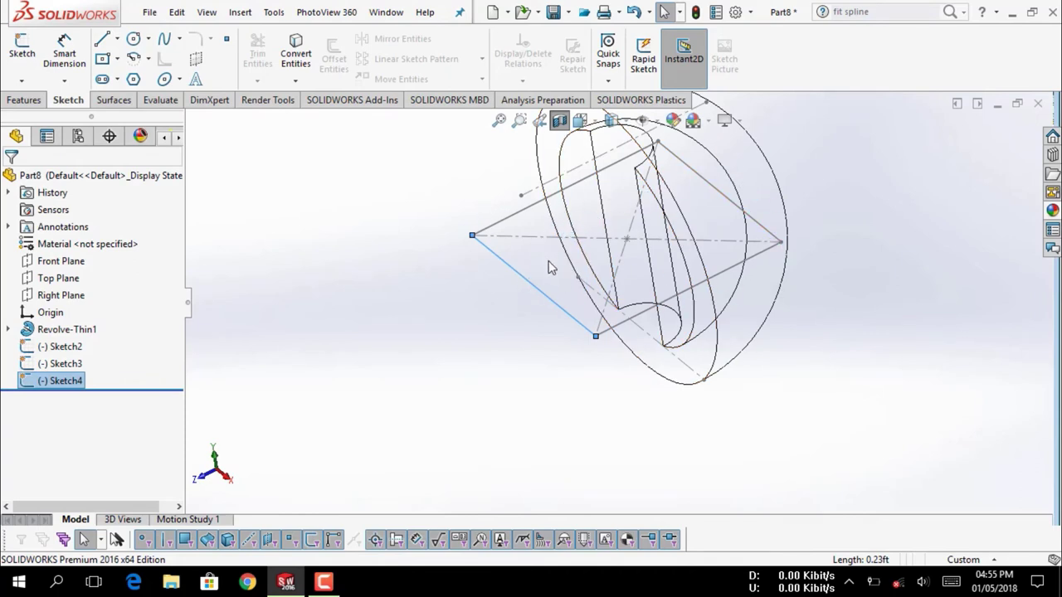
{"action": "scroll", "coordinate": [539, 234], "scroll_direction": "up", "scroll_amount": 3}
{"action": "mouse_move", "coordinate": [560, 263]}
{"action": "middle_mouse_down"}
{"action": "mouse_move", "coordinate": [535, 201]}
{"action": "mouse_move", "coordinate": [461, 209]}
{"action": "middle_mouse_up"}
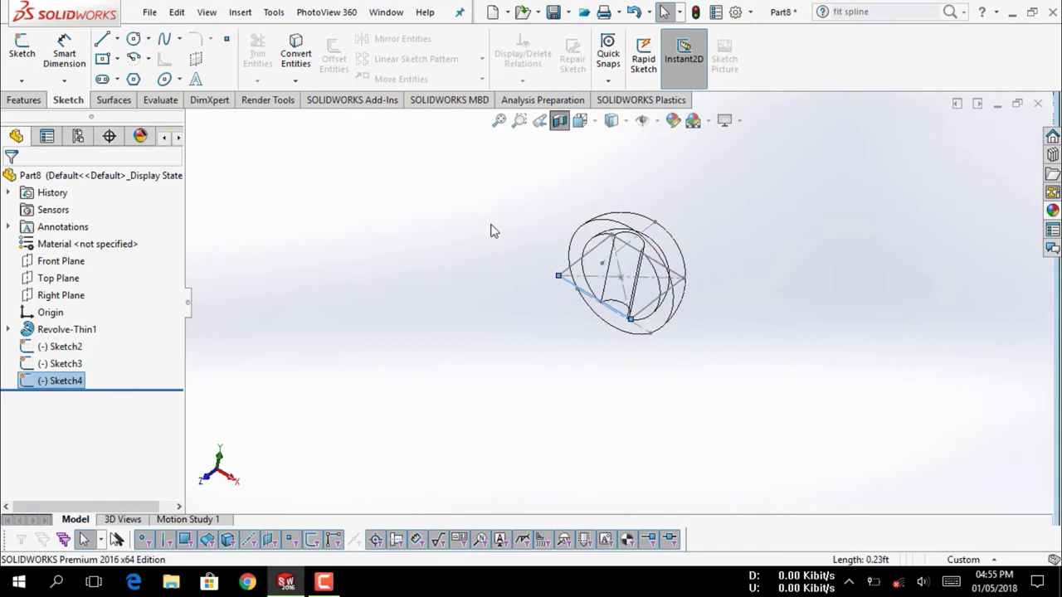
{"action": "left_click", "coordinate": [489, 216]}
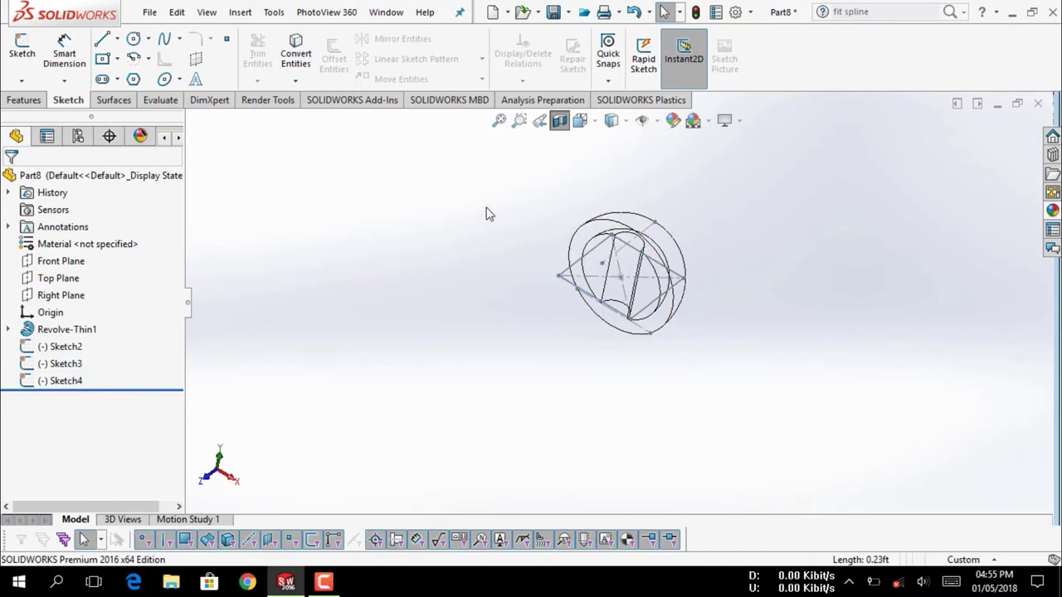
{"action": "left_click", "coordinate": [22, 80]}
Open a 3D sketch with the ordinary Spline tool and start the spline on a square corner
{"action": "left_click", "coordinate": [50, 118]}
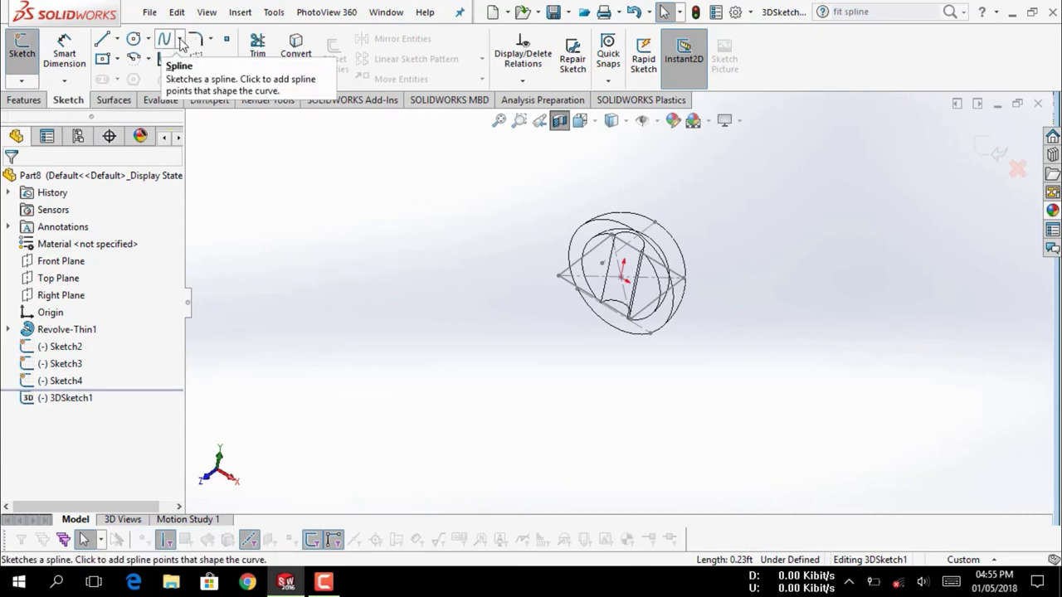
{"action": "left_click", "coordinate": [180, 39]}
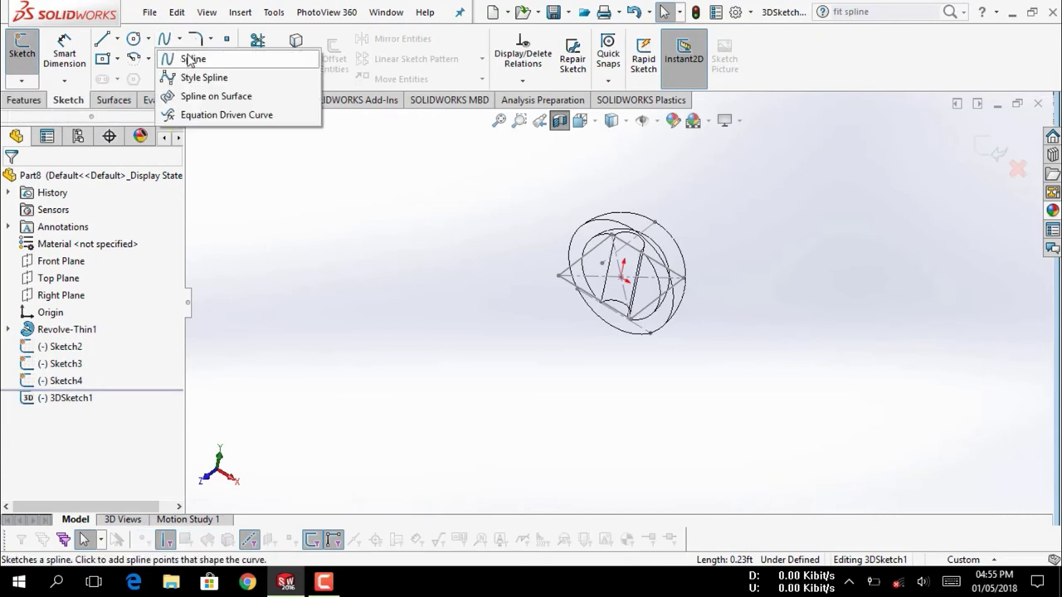
{"action": "left_click", "coordinate": [191, 60]}
{"action": "mouse_move", "coordinate": [621, 314]}
{"action": "middle_mouse_down"}
{"action": "mouse_move", "coordinate": [540, 239]}
{"action": "mouse_move", "coordinate": [454, 237]}
{"action": "mouse_move", "coordinate": [479, 289]}
{"action": "mouse_move", "coordinate": [569, 289]}
{"action": "middle_mouse_up"}
{"action": "scroll", "coordinate": [569, 290], "scroll_direction": "down", "scroll_amount": 3}
{"action": "mouse_move", "coordinate": [722, 367]}
{"action": "middle_mouse_down"}
{"action": "mouse_move", "coordinate": [704, 322]}
{"action": "mouse_move", "coordinate": [624, 291]}
{"action": "middle_mouse_up"}
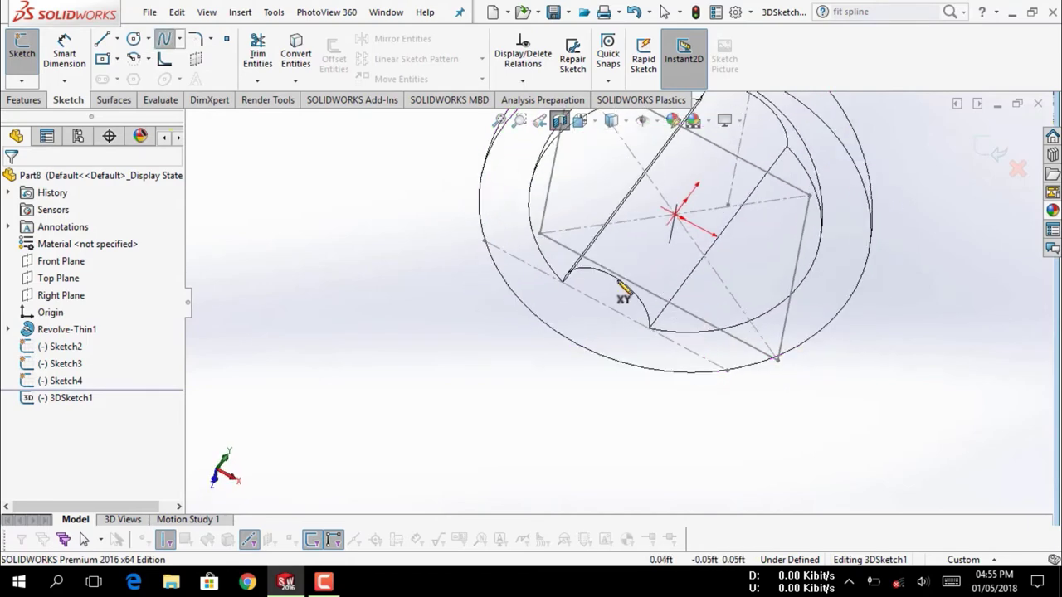
{"action": "left_click", "coordinate": [539, 236]}
Place spline points through the square's corners, orbiting around the dome to follow the path
{"action": "left_click", "coordinate": [728, 204]}
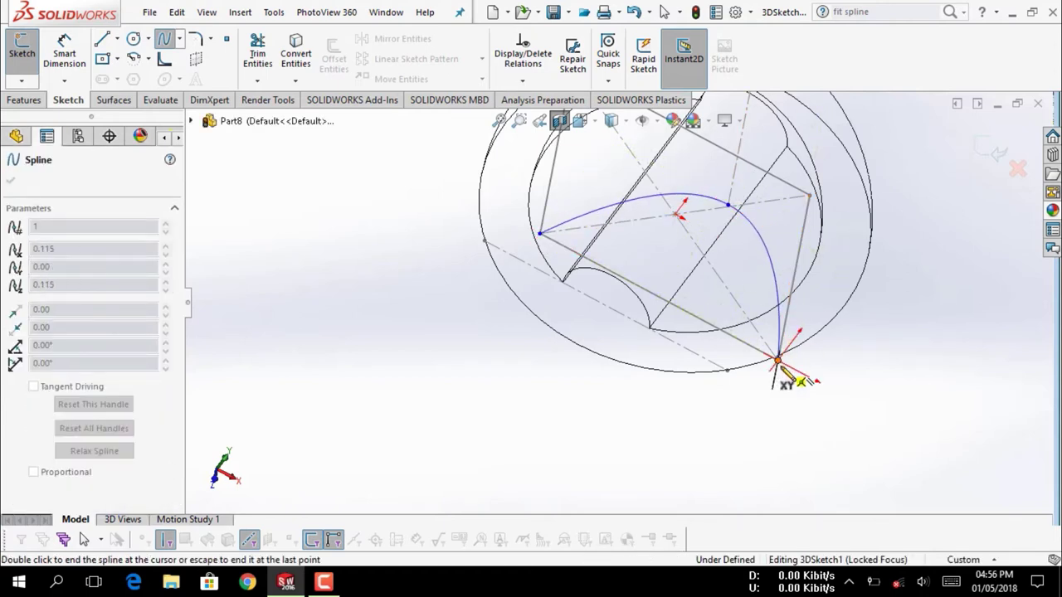
{"action": "middle_click_drag", "start_coordinate": [754, 367], "coordinate": [734, 388]}
{"action": "scroll", "coordinate": [730, 382], "scroll_direction": "down", "scroll_amount": 3}
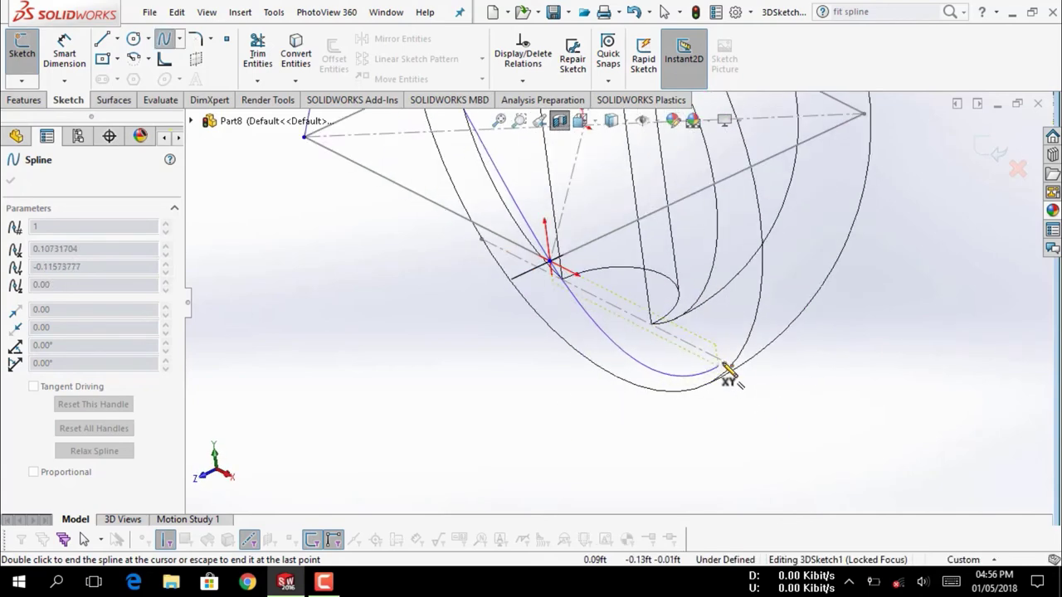
{"action": "left_click", "coordinate": [864, 114]}
{"action": "scroll", "coordinate": [880, 164], "scroll_direction": "up", "scroll_amount": 3}
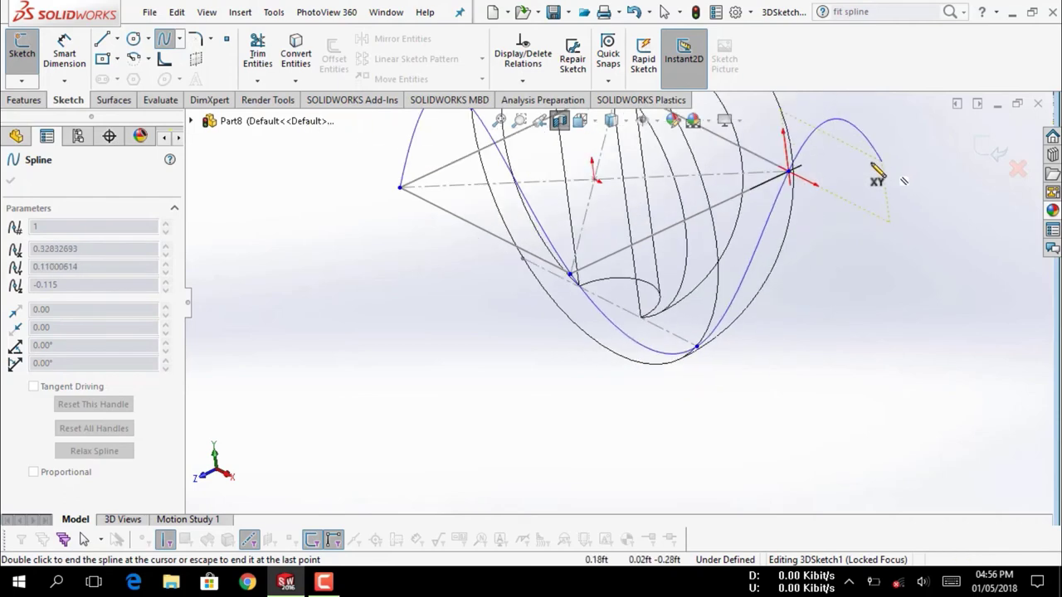
{"action": "mouse_move", "coordinate": [876, 171]}
{"action": "middle_mouse_down"}
{"action": "mouse_move", "coordinate": [780, 267]}
{"action": "mouse_move", "coordinate": [733, 192]}
{"action": "middle_mouse_up"}
{"action": "scroll", "coordinate": [726, 193], "scroll_direction": "down", "scroll_amount": 2}
{"action": "scroll", "coordinate": [719, 214], "scroll_direction": "down", "scroll_amount": 3}
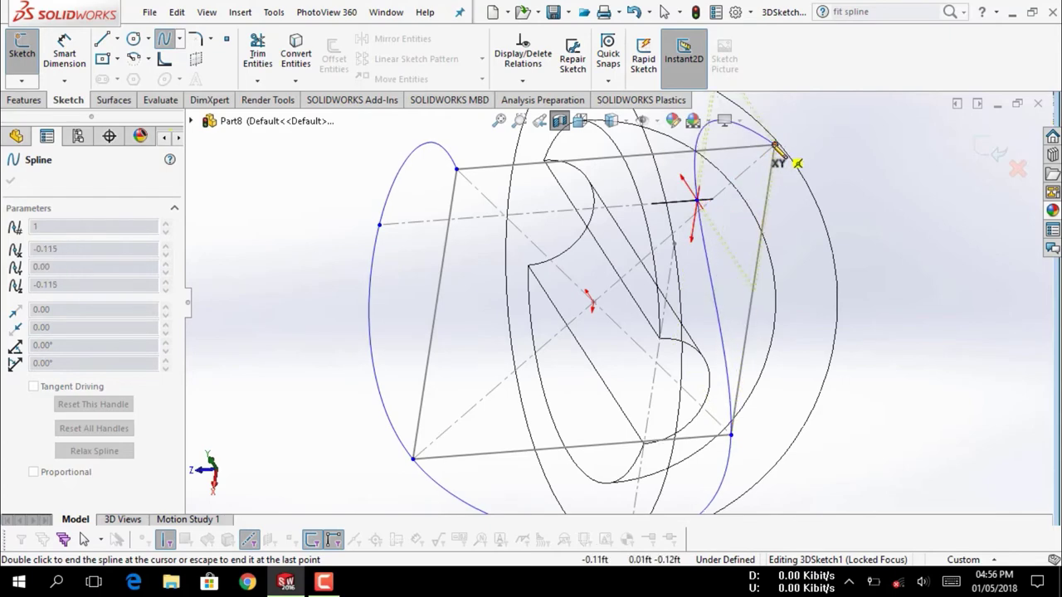
{"action": "mouse_move", "coordinate": [841, 161]}
{"action": "middle_mouse_down"}
{"action": "mouse_move", "coordinate": [802, 194]}
{"action": "mouse_move", "coordinate": [817, 213]}
{"action": "middle_mouse_up"}
{"action": "scroll", "coordinate": [818, 211], "scroll_direction": "up", "scroll_amount": 5}
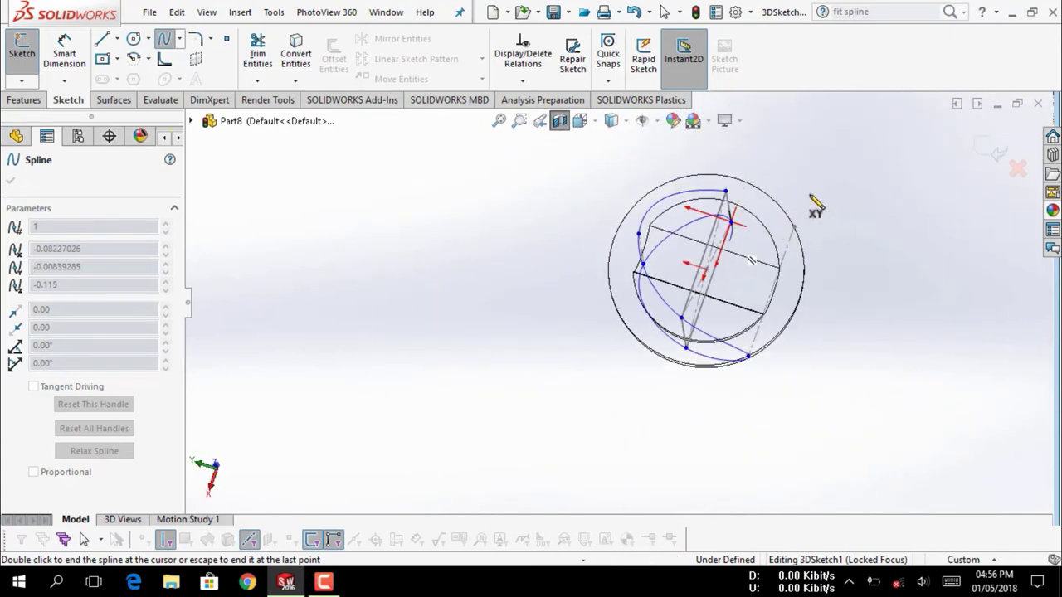
{"action": "middle_click_drag", "start_coordinate": [769, 280], "coordinate": [767, 305]}
{"action": "scroll", "coordinate": [767, 305], "scroll_direction": "down", "scroll_amount": 5}
{"action": "scroll", "coordinate": [685, 277], "scroll_direction": "down", "scroll_amount": 2}
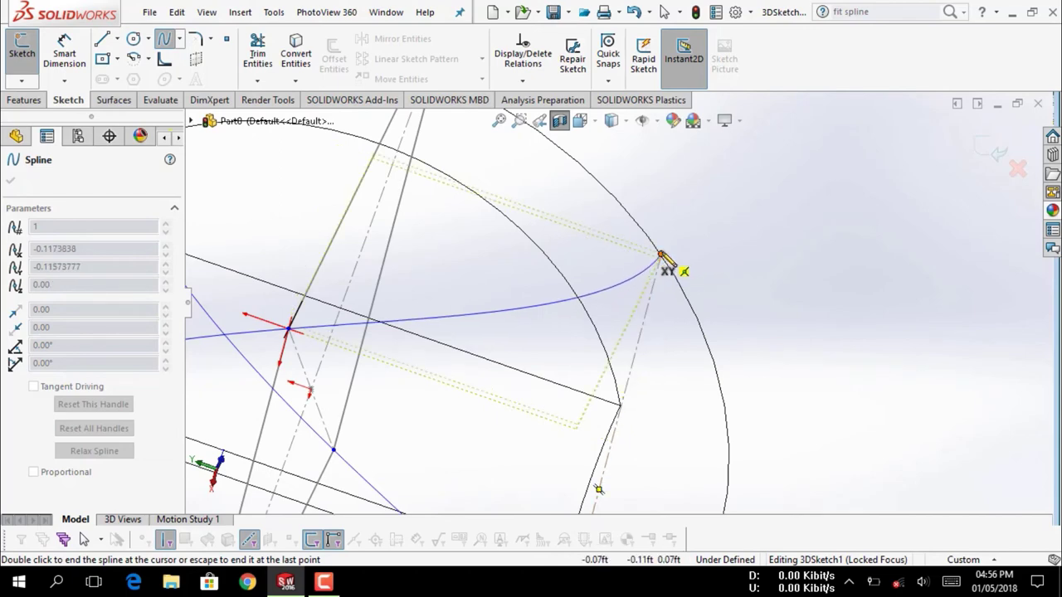
{"action": "scroll", "coordinate": [660, 233], "scroll_direction": "up", "scroll_amount": 3}
{"action": "mouse_move", "coordinate": [628, 194]}
{"action": "middle_mouse_down"}
{"action": "mouse_move", "coordinate": [604, 209]}
{"action": "mouse_move", "coordinate": [611, 230]}
{"action": "middle_mouse_up"}
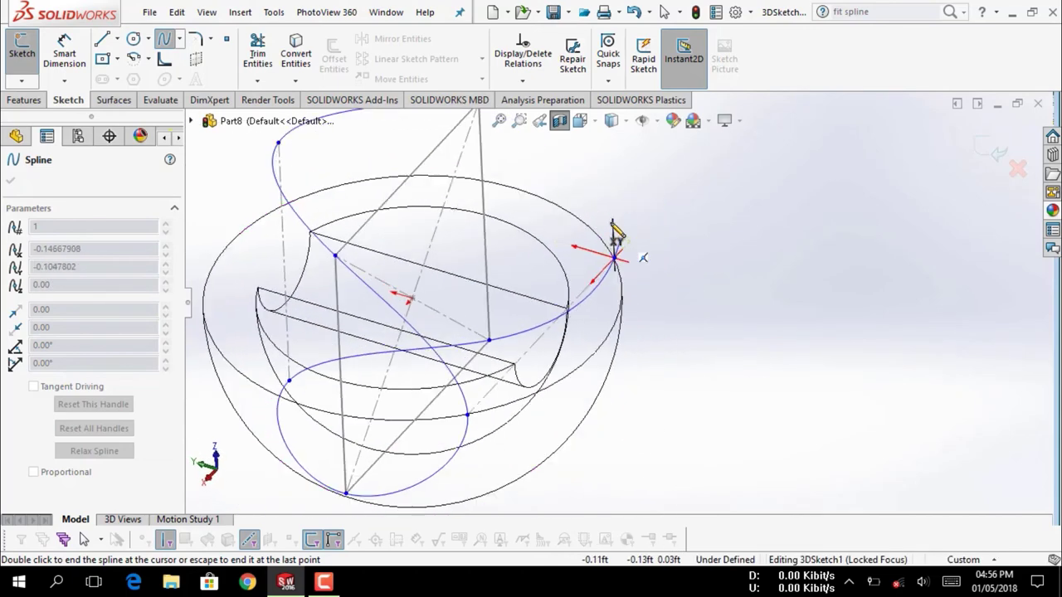
{"action": "scroll", "coordinate": [612, 230], "scroll_direction": "up", "scroll_amount": 2}
{"action": "scroll", "coordinate": [578, 197], "scroll_direction": "up", "scroll_amount": 3}
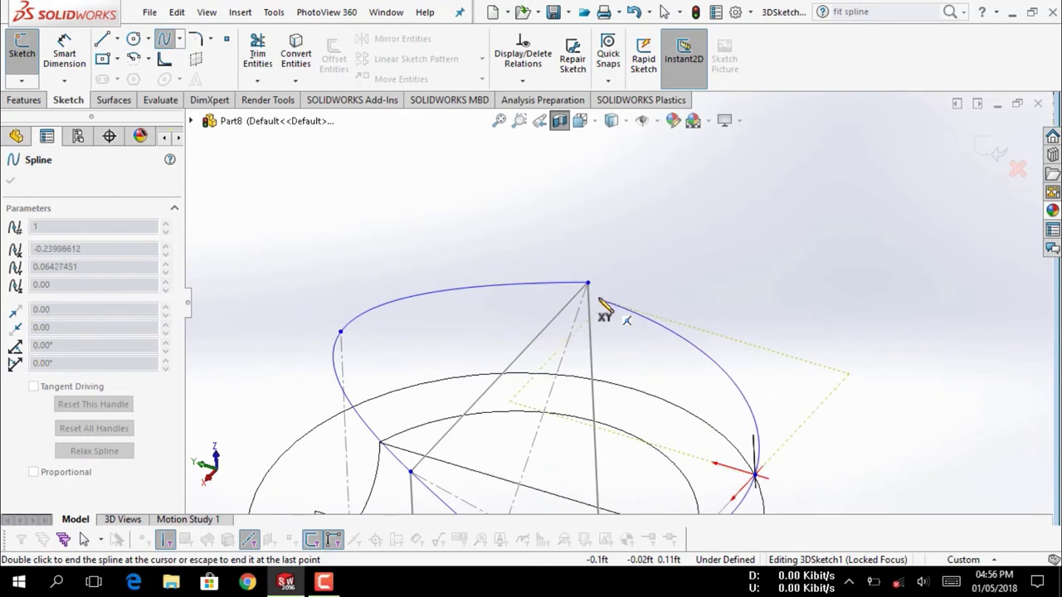
Close the spline at its start point, finish it, and exit 3DSketch1
{"action": "left_click", "coordinate": [587, 283]}
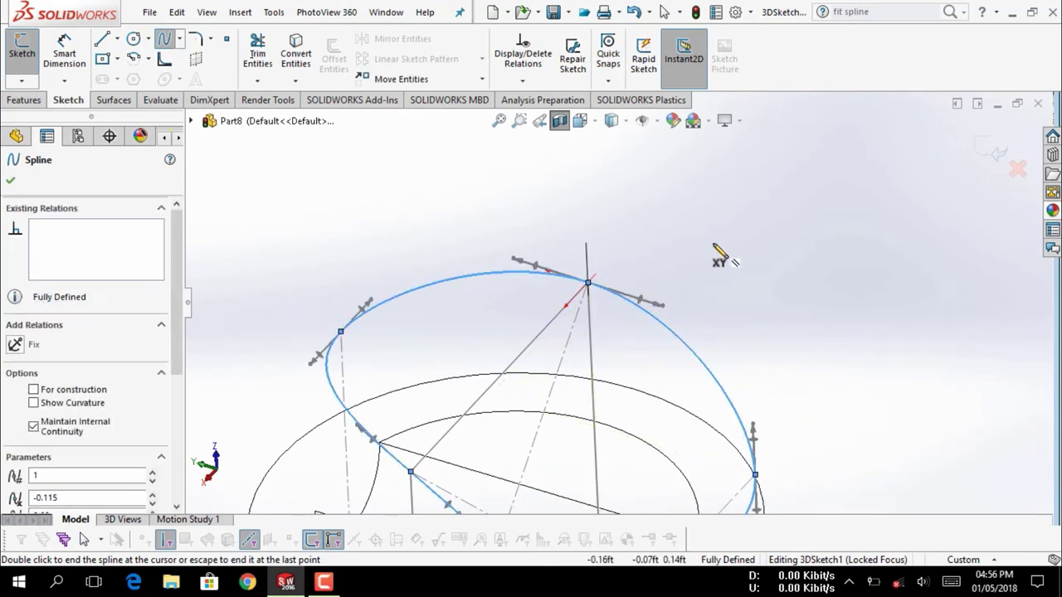
{"action": "key", "text": "Escape"}
{"action": "mouse_move", "coordinate": [692, 239]}
{"action": "middle_mouse_down"}
{"action": "mouse_move", "coordinate": [587, 334]}
{"action": "mouse_move", "coordinate": [673, 238]}
{"action": "middle_mouse_up"}
{"action": "scroll", "coordinate": [587, 334], "scroll_direction": "up", "scroll_amount": 5}
{"action": "scroll", "coordinate": [674, 275], "scroll_direction": "up", "scroll_amount": 2}
{"action": "middle_click_drag", "start_coordinate": [748, 280], "coordinate": [682, 311]}
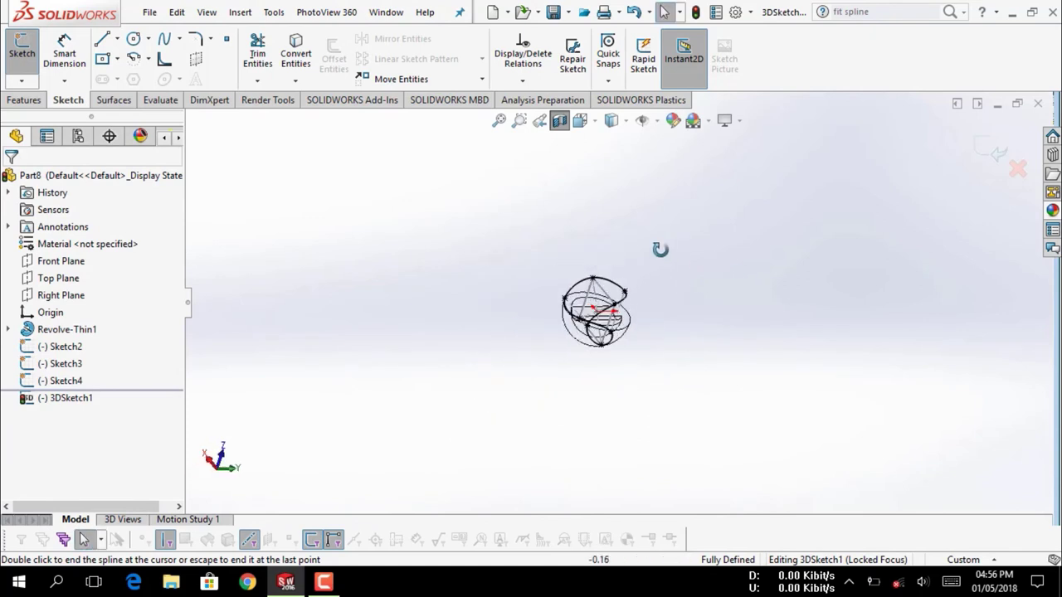
{"action": "scroll", "coordinate": [611, 315], "scroll_direction": "down", "scroll_amount": 3}
{"action": "scroll", "coordinate": [612, 315], "scroll_direction": "down", "scroll_amount": 2}
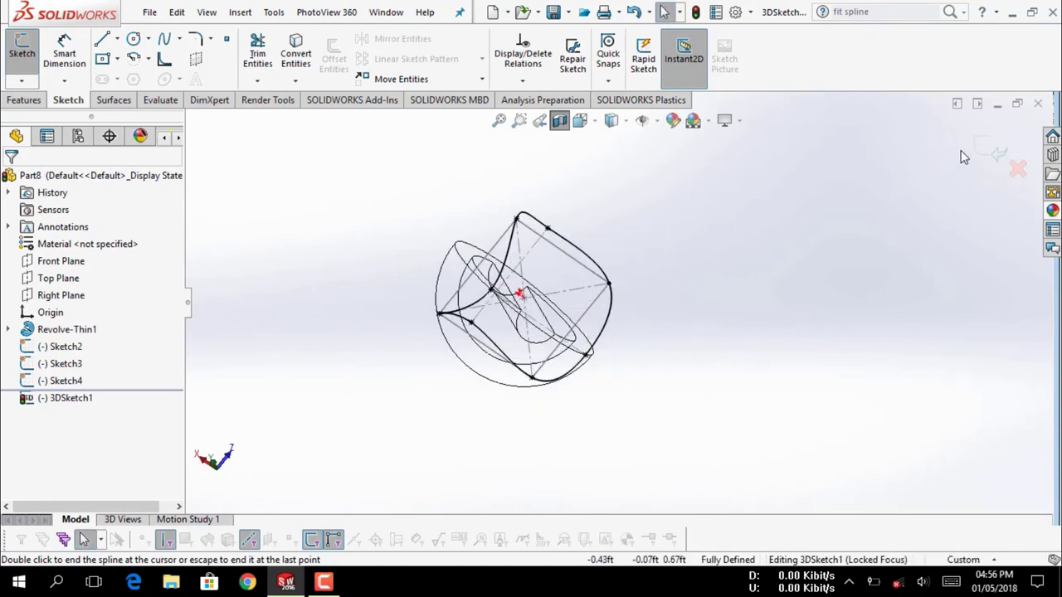
{"action": "left_click", "coordinate": [981, 148]}
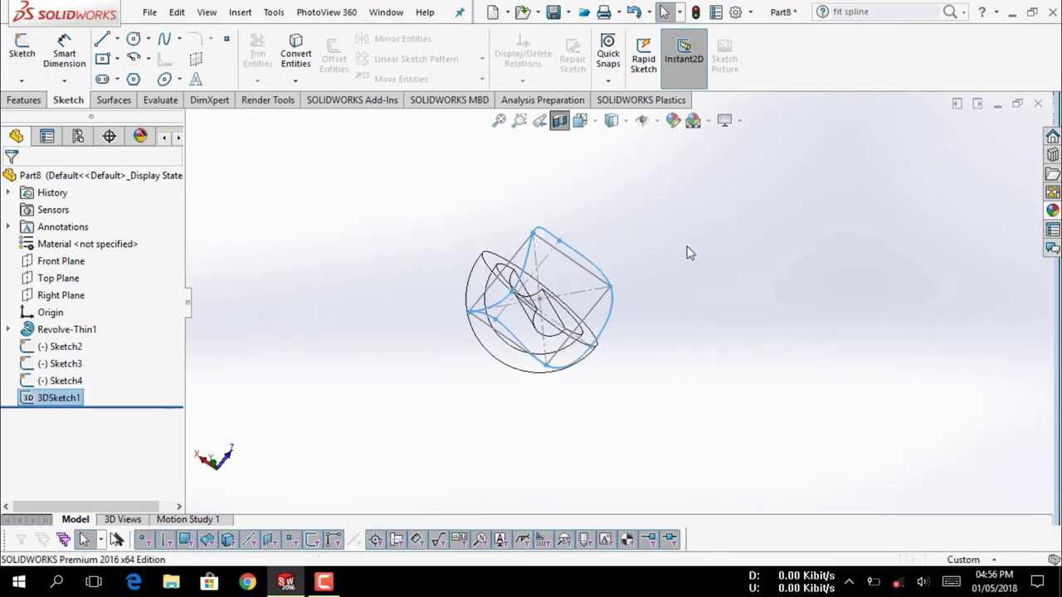
Switch the model to shaded display
{"action": "mouse_move", "coordinate": [708, 240]}
{"action": "middle_mouse_down"}
{"action": "mouse_move", "coordinate": [644, 271]}
{"action": "mouse_move", "coordinate": [619, 186]}
{"action": "middle_mouse_up"}
{"action": "scroll", "coordinate": [617, 184], "scroll_direction": "down", "scroll_amount": 3}
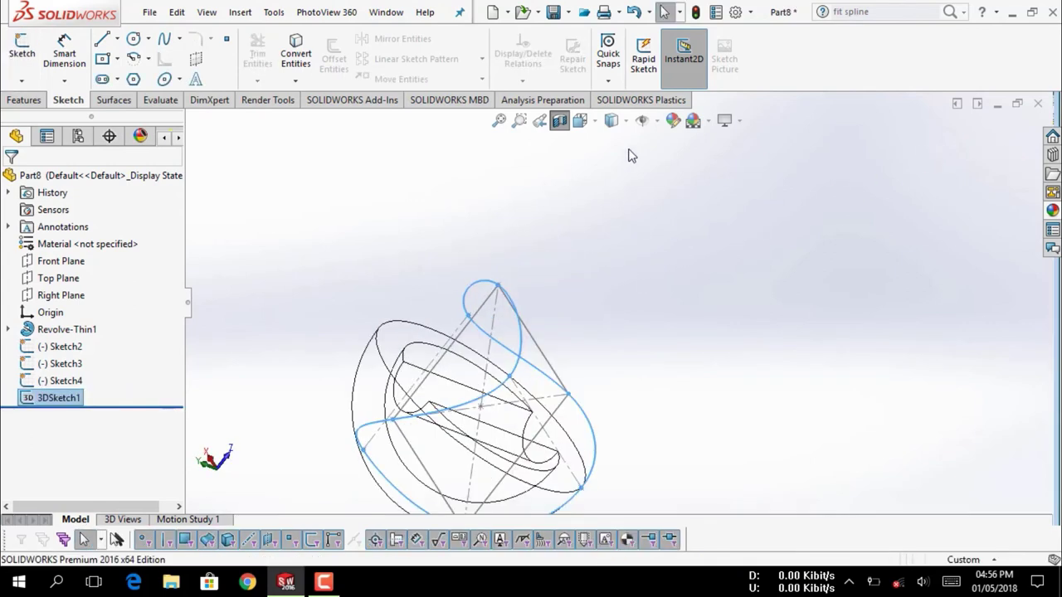
{"action": "left_click", "coordinate": [625, 123]}
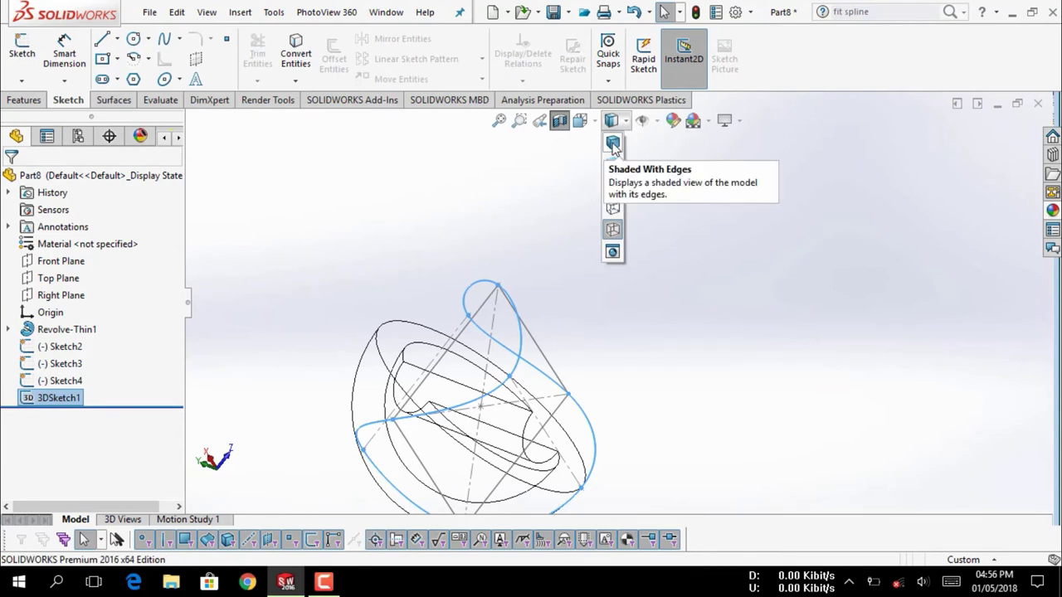
{"action": "left_click", "coordinate": [613, 144]}
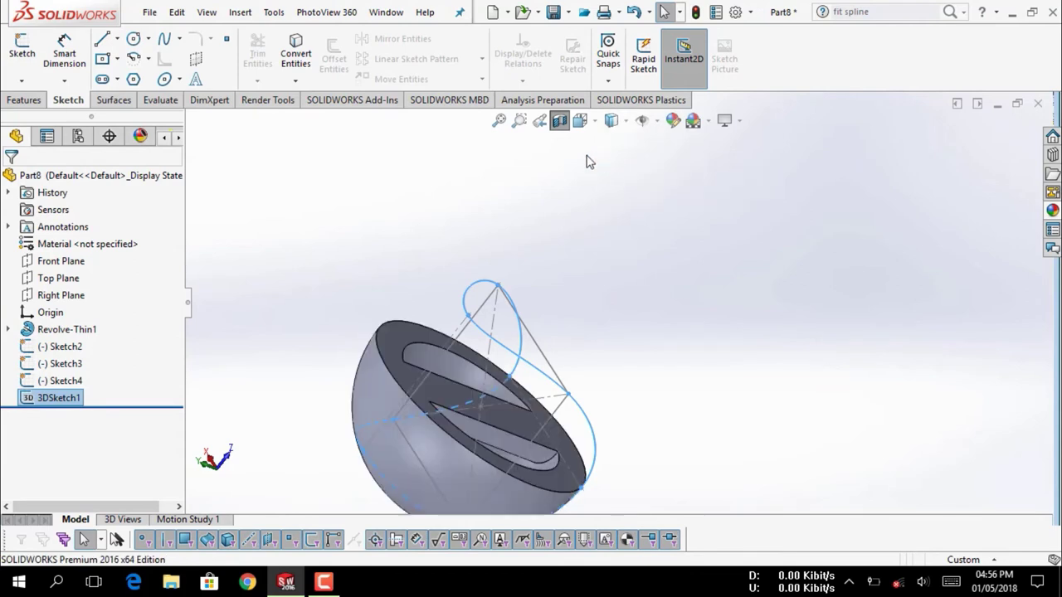
Turn off Section View and orbit around the whole sphere to inspect the closed 3D spline
{"action": "left_click", "coordinate": [559, 120]}
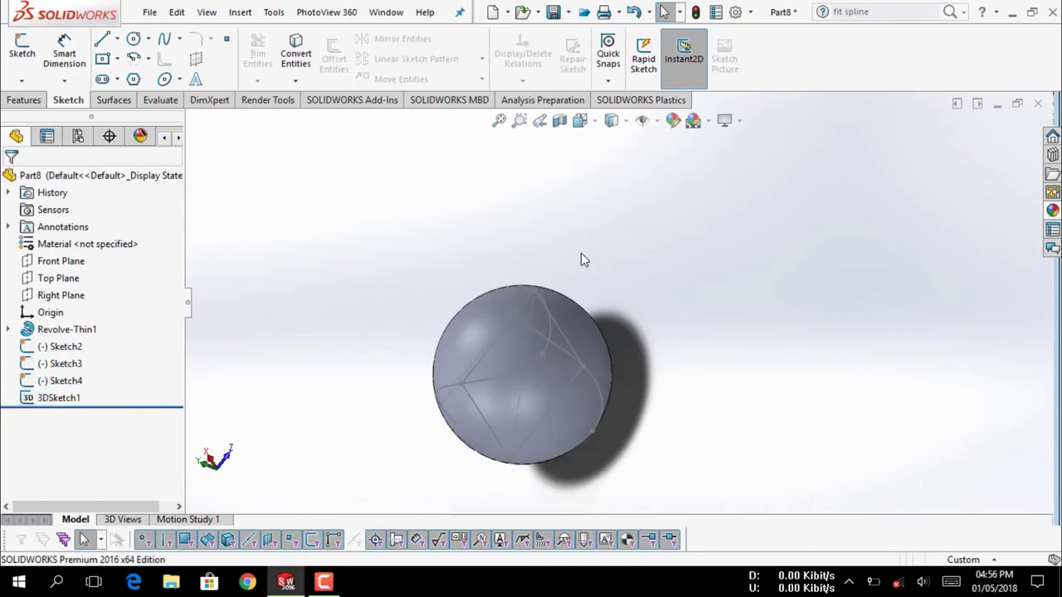
{"action": "middle_click_drag", "start_coordinate": [580, 259], "coordinate": [533, 355]}
{"action": "scroll", "coordinate": [533, 355], "scroll_direction": "down", "scroll_amount": 2}
{"action": "scroll", "coordinate": [581, 332], "scroll_direction": "down", "scroll_amount": 2}
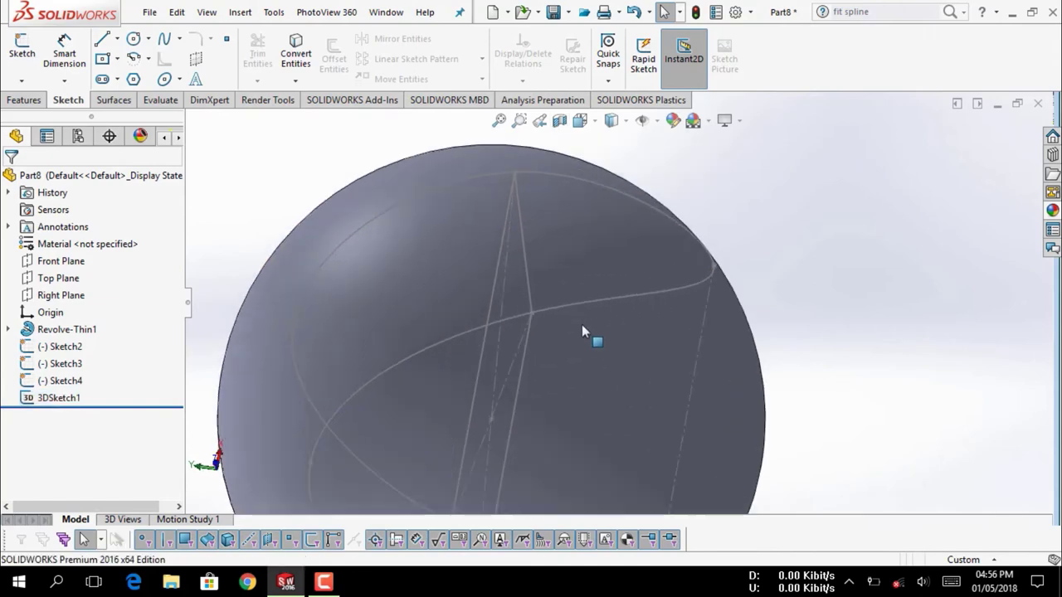
{"action": "scroll", "coordinate": [618, 332], "scroll_direction": "down", "scroll_amount": 2}
{"action": "scroll", "coordinate": [546, 279], "scroll_direction": "up", "scroll_amount": 5}
{"action": "mouse_move", "coordinate": [546, 280]}
{"action": "middle_mouse_down"}
{"action": "mouse_move", "coordinate": [561, 311]}
{"action": "mouse_move", "coordinate": [597, 311]}
{"action": "mouse_move", "coordinate": [581, 285]}
{"action": "mouse_move", "coordinate": [652, 294]}
{"action": "middle_mouse_up"}
{"action": "scroll", "coordinate": [597, 311], "scroll_direction": "down", "scroll_amount": 3}
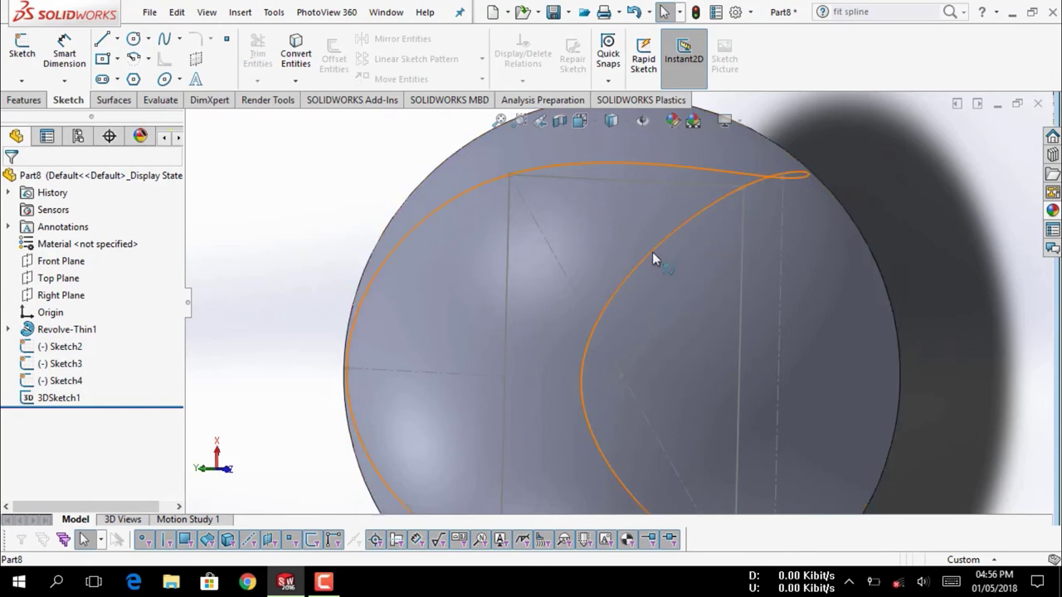
{"action": "middle_click_drag", "start_coordinate": [652, 252], "coordinate": [689, 290]}
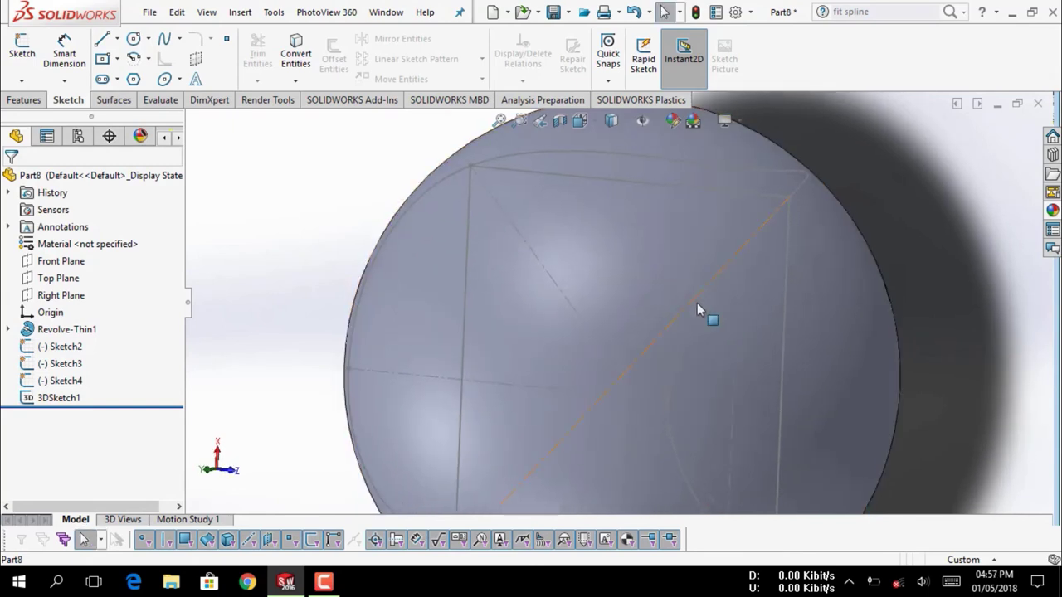
{"action": "scroll", "coordinate": [716, 309], "scroll_direction": "up", "scroll_amount": 5}
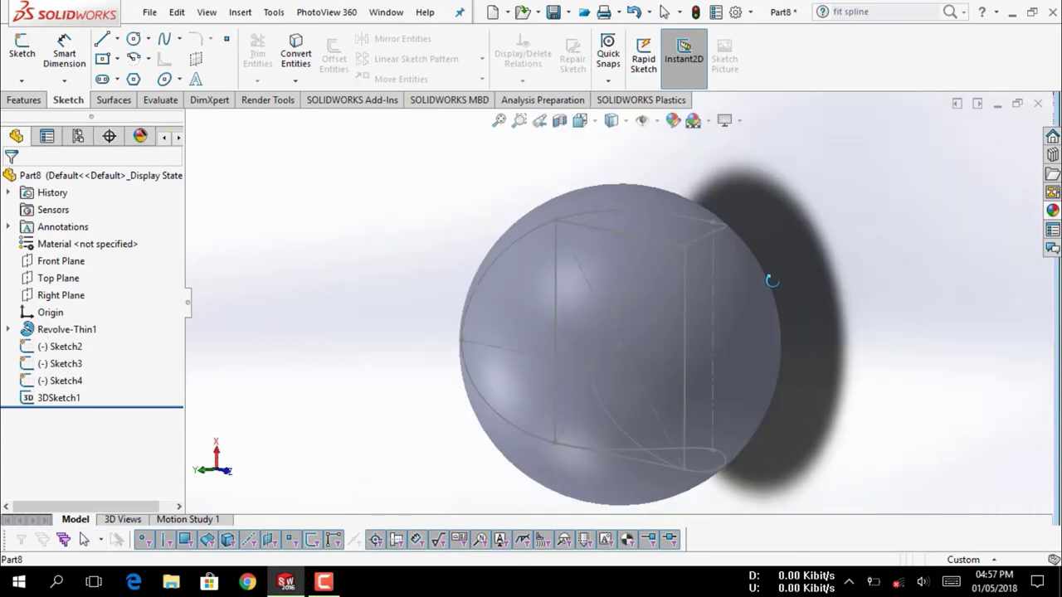
Turn the view Normal To the Front Plane and zoom toward the sphere's lower-right edge
{"action": "scroll", "coordinate": [672, 269], "scroll_direction": "up", "scroll_amount": 3}
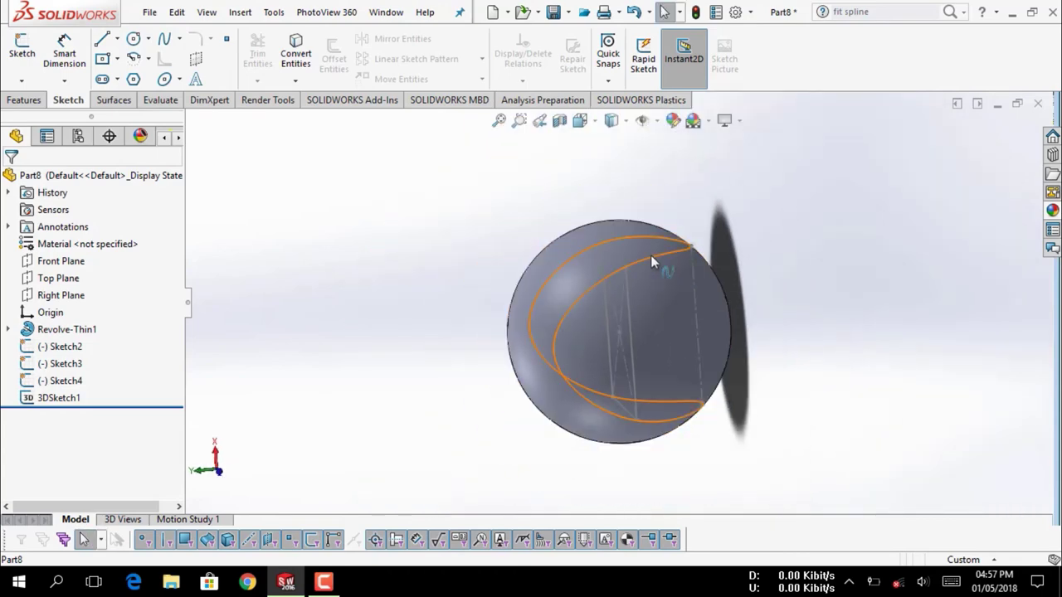
{"action": "scroll", "coordinate": [657, 261], "scroll_direction": "up", "scroll_amount": 2}
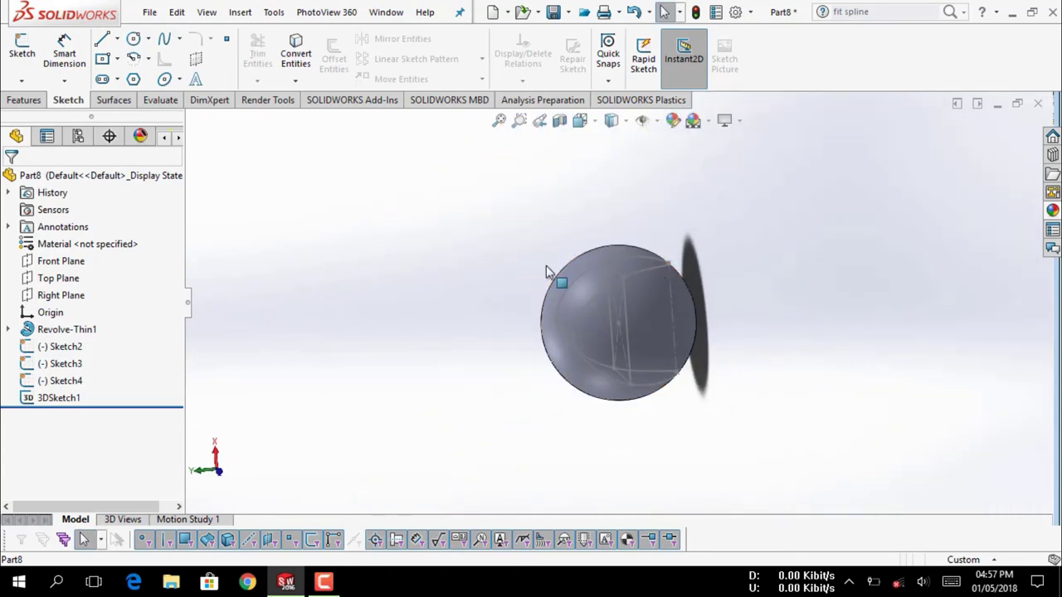
{"action": "left_click", "coordinate": [61, 262]}
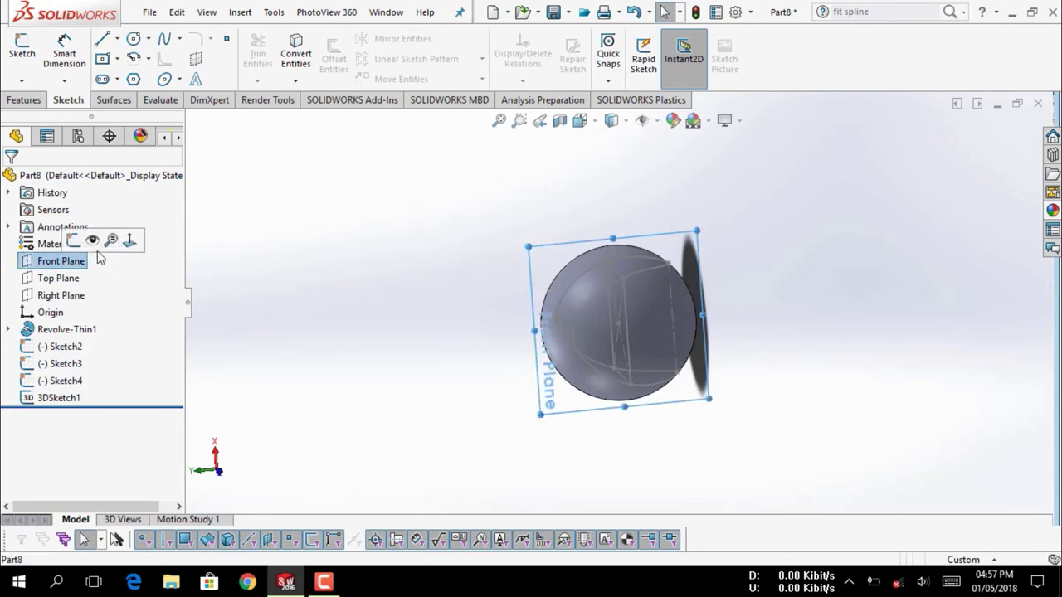
{"action": "left_click", "coordinate": [61, 263]}
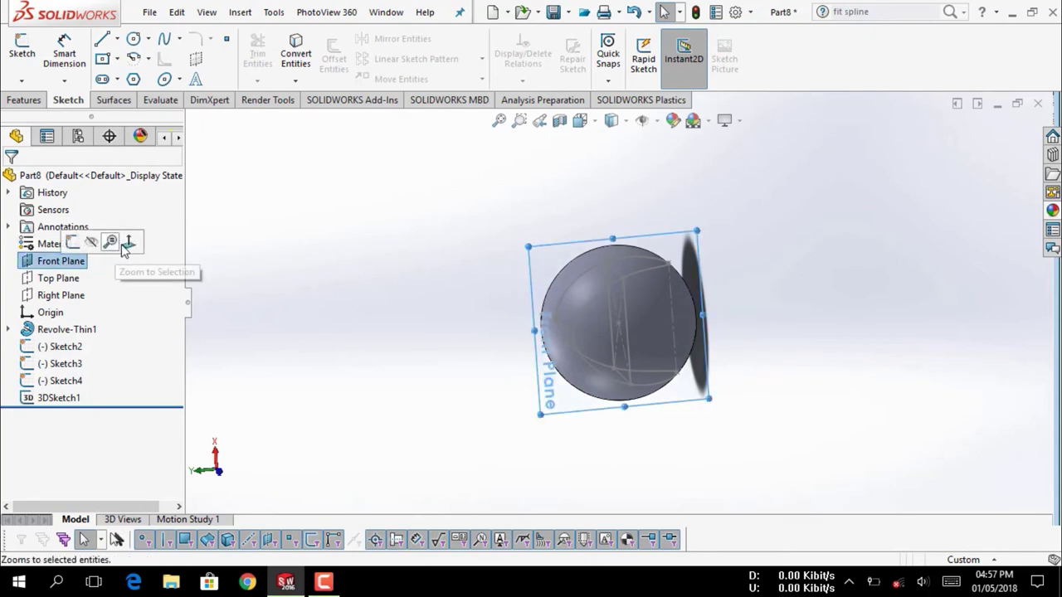
{"action": "right_click", "coordinate": [115, 264]}
{"action": "right_click", "coordinate": [81, 266]}
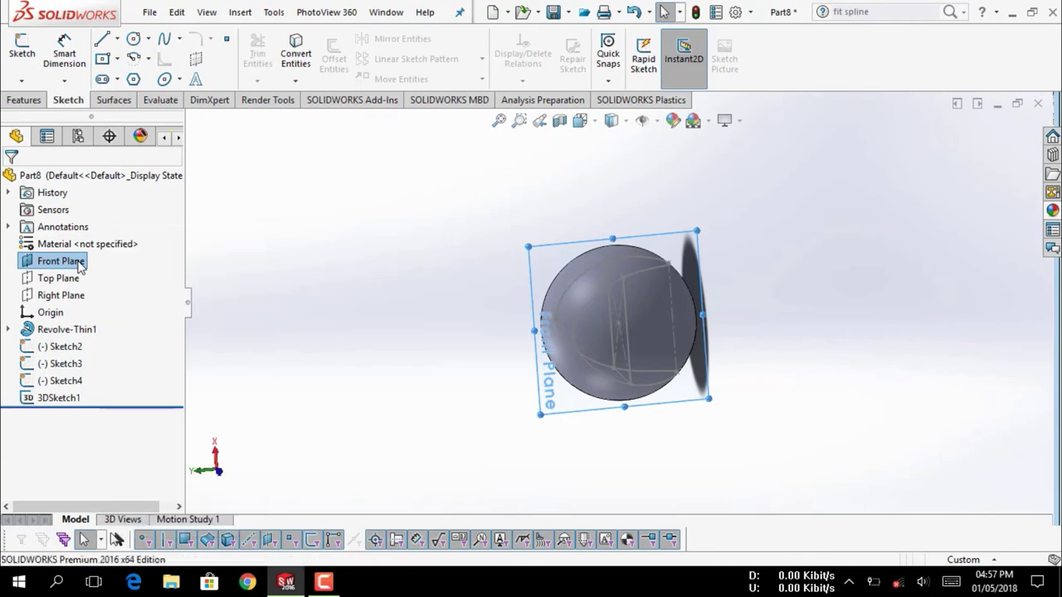
{"action": "right_click", "coordinate": [81, 266]}
{"action": "left_click", "coordinate": [145, 241]}
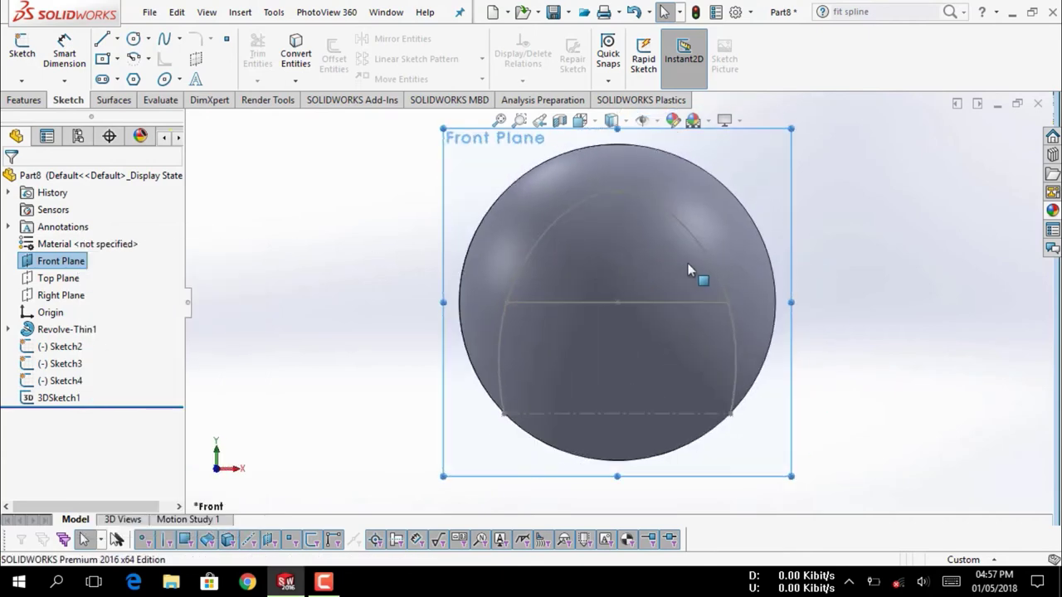
{"action": "scroll", "coordinate": [737, 423], "scroll_direction": "down", "scroll_amount": 5}
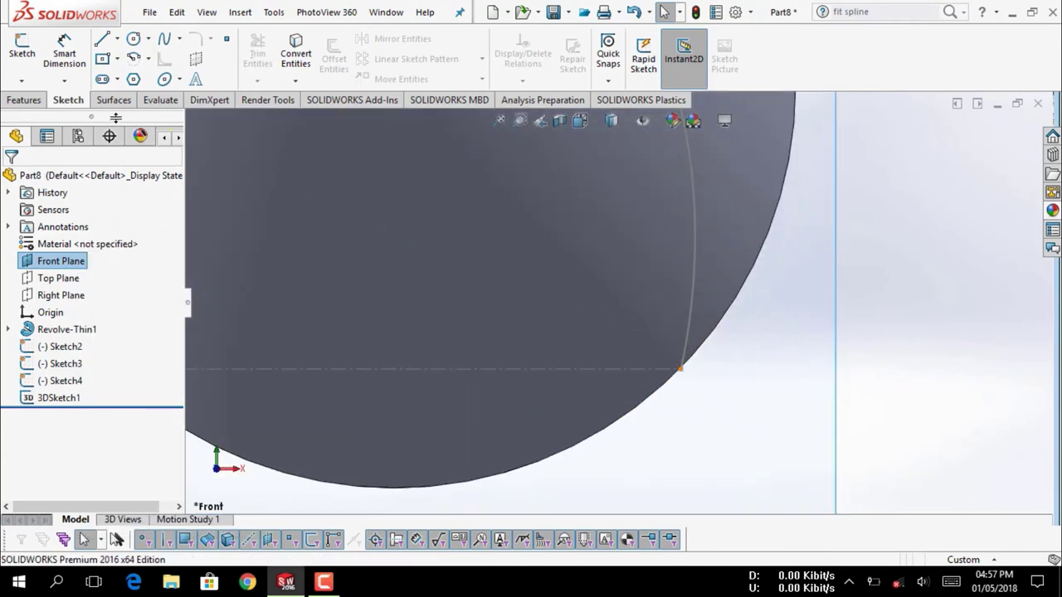
Draw a circle on the Front Plane centred on the spline's end point and exit the sketch
{"action": "left_click", "coordinate": [133, 39]}
{"action": "scroll", "coordinate": [655, 355], "scroll_direction": "down", "scroll_amount": 3}
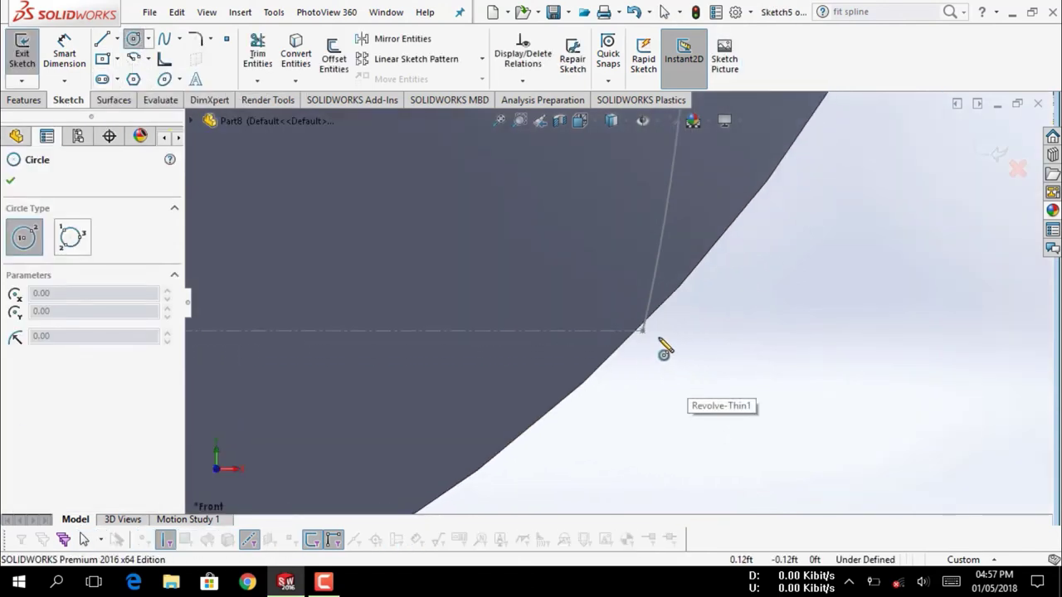
{"action": "left_click", "coordinate": [642, 330]}
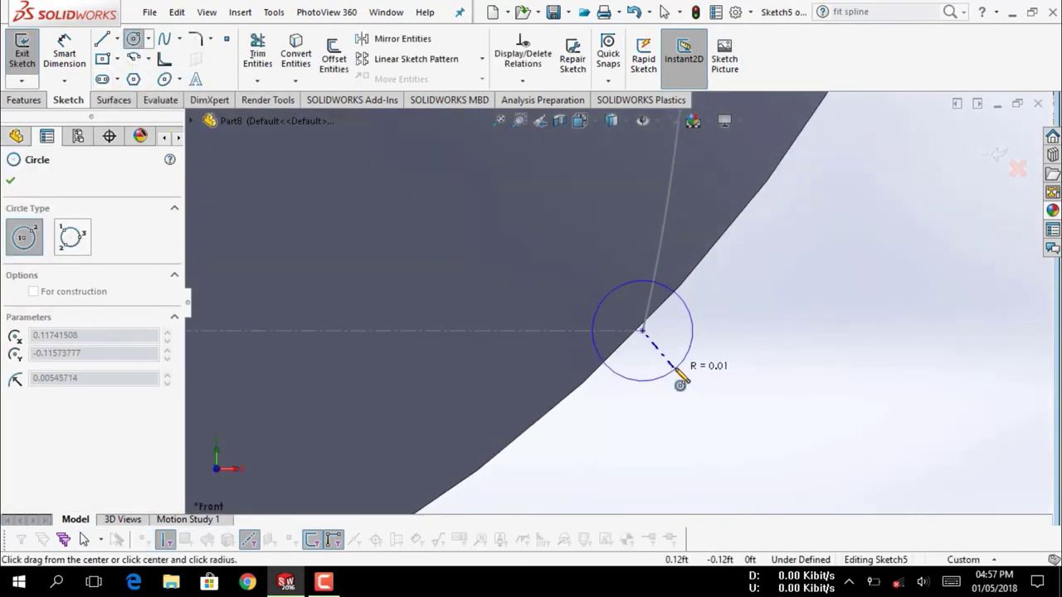
{"action": "left_click", "coordinate": [688, 379]}
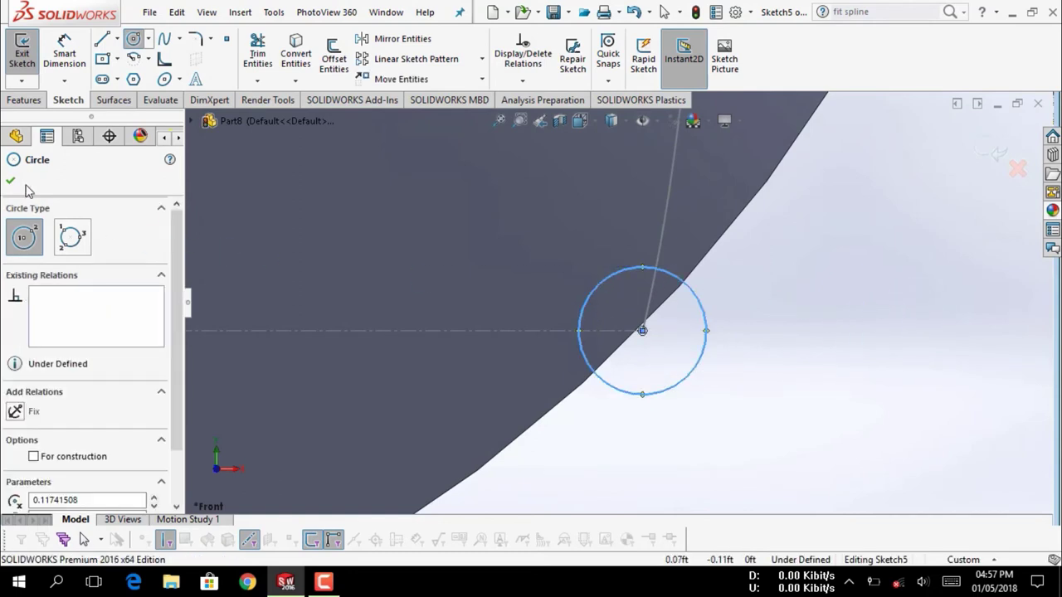
{"action": "key", "text": "Escape"}
{"action": "key", "text": "Escape"}
{"action": "scroll", "coordinate": [769, 270], "scroll_direction": "up", "scroll_amount": 3}
{"action": "scroll", "coordinate": [759, 270], "scroll_direction": "up", "scroll_amount": 3}
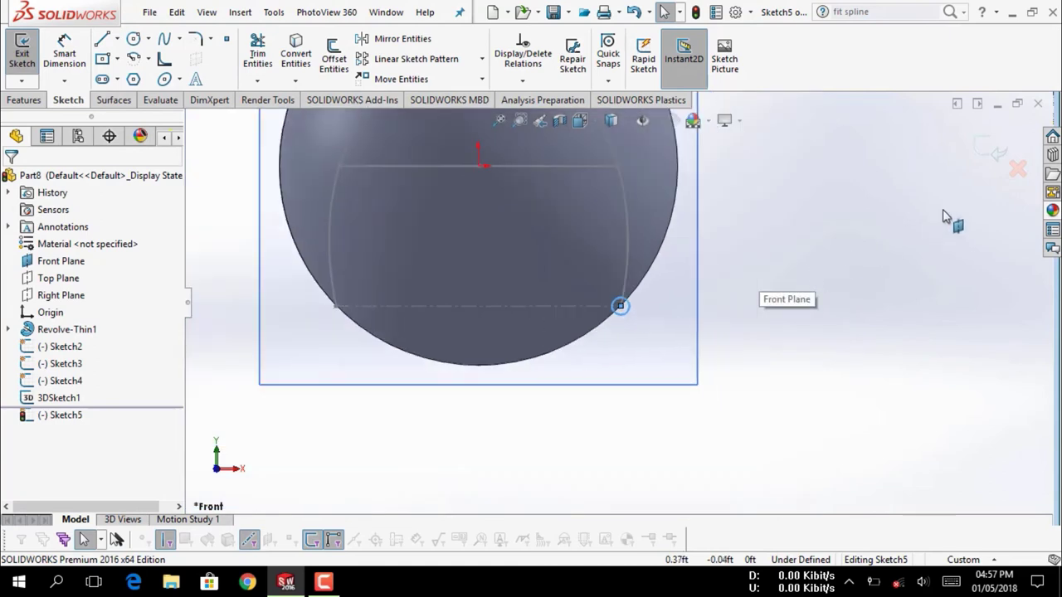
{"action": "key", "text": "ctrl+b"}
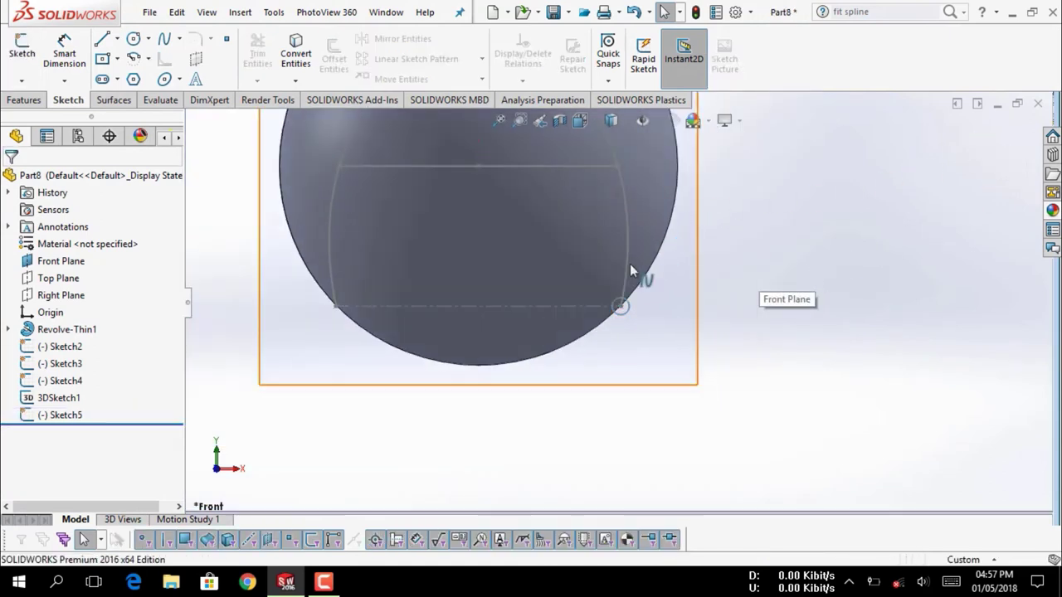
Edit Sketch5 to enlarge the circle to 0.03 ft diameter, then exit the sketch
{"action": "scroll", "coordinate": [638, 274], "scroll_direction": "down", "scroll_amount": 2}
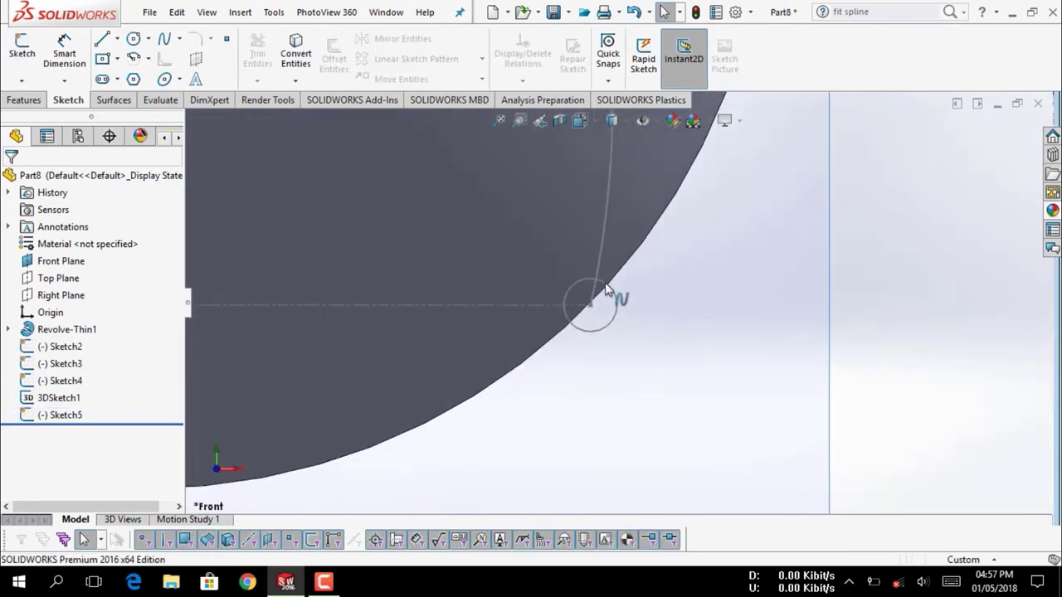
{"action": "scroll", "coordinate": [615, 288], "scroll_direction": "up", "scroll_amount": 3}
{"action": "scroll", "coordinate": [623, 211], "scroll_direction": "up", "scroll_amount": 3}
{"action": "scroll", "coordinate": [623, 215], "scroll_direction": "down", "scroll_amount": 2}
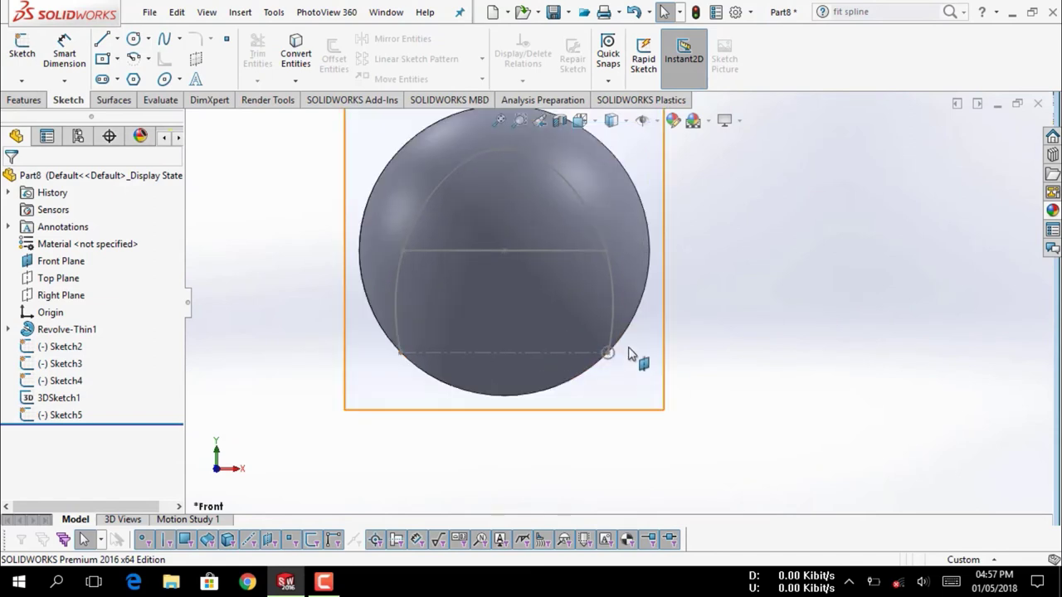
{"action": "scroll", "coordinate": [618, 342], "scroll_direction": "down", "scroll_amount": 3}
{"action": "scroll", "coordinate": [611, 351], "scroll_direction": "down", "scroll_amount": 2}
{"action": "scroll", "coordinate": [602, 357], "scroll_direction": "down", "scroll_amount": 1}
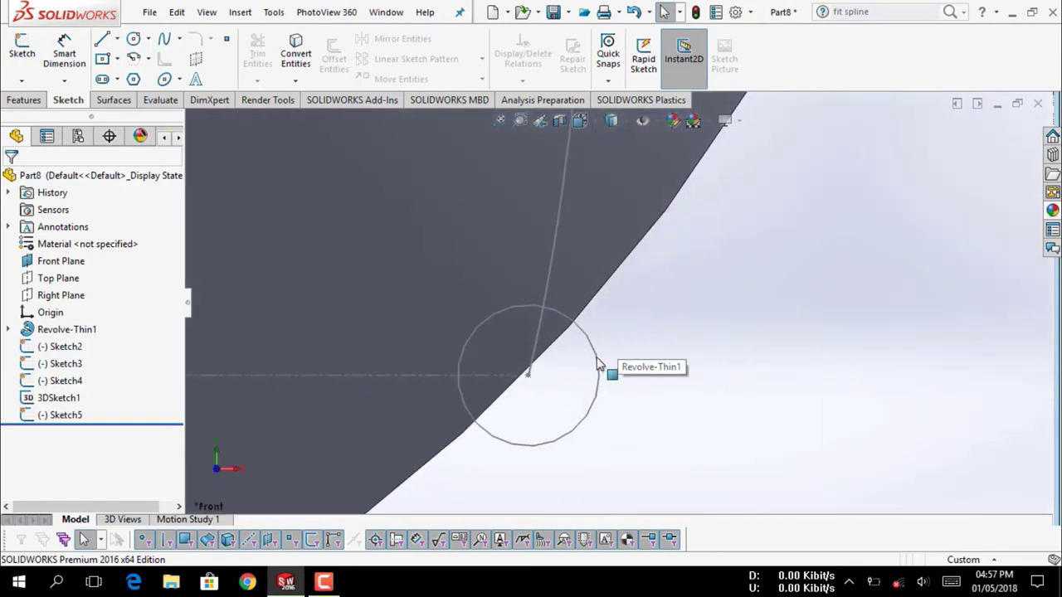
{"action": "left_click", "coordinate": [597, 366]}
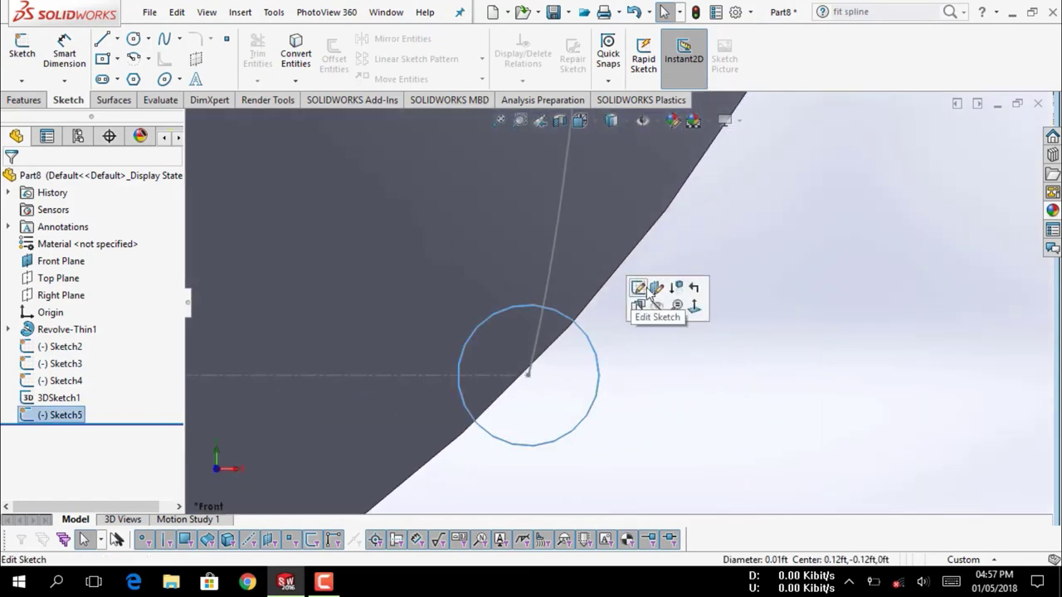
{"action": "left_click", "coordinate": [638, 288]}
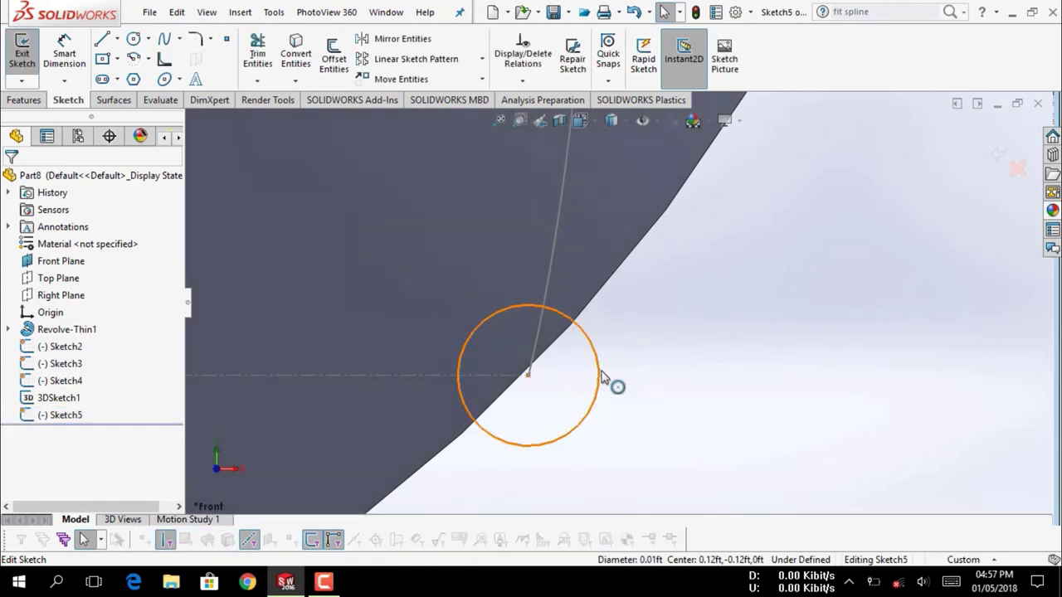
{"action": "left_click_drag", "start_coordinate": [603, 377], "coordinate": [691, 384]}
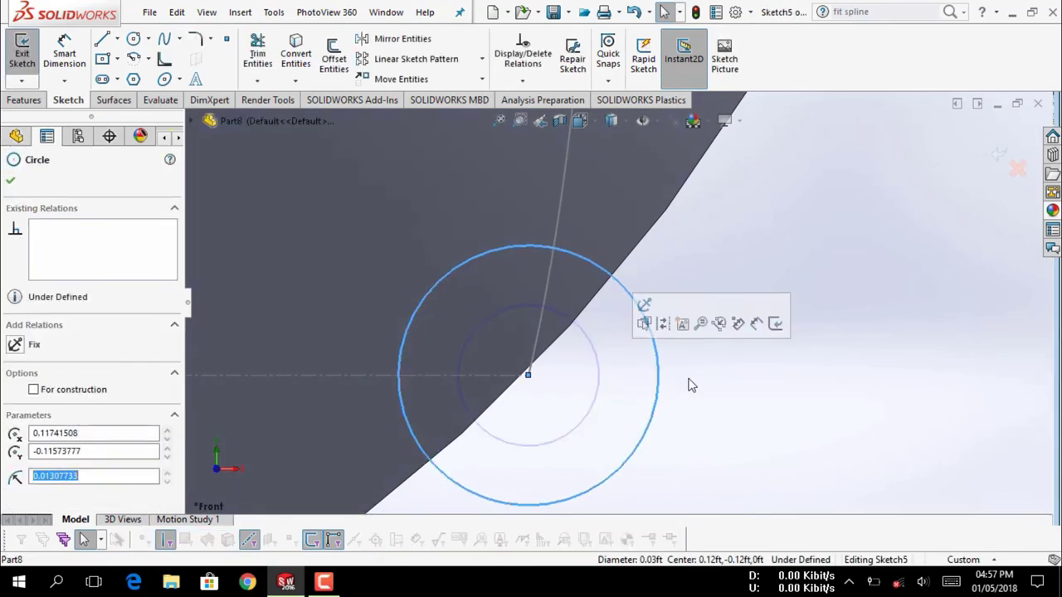
{"action": "scroll", "coordinate": [697, 373], "scroll_direction": "up", "scroll_amount": 3}
{"action": "scroll", "coordinate": [663, 257], "scroll_direction": "up", "scroll_amount": 3}
{"action": "scroll", "coordinate": [604, 246], "scroll_direction": "up", "scroll_amount": 3}
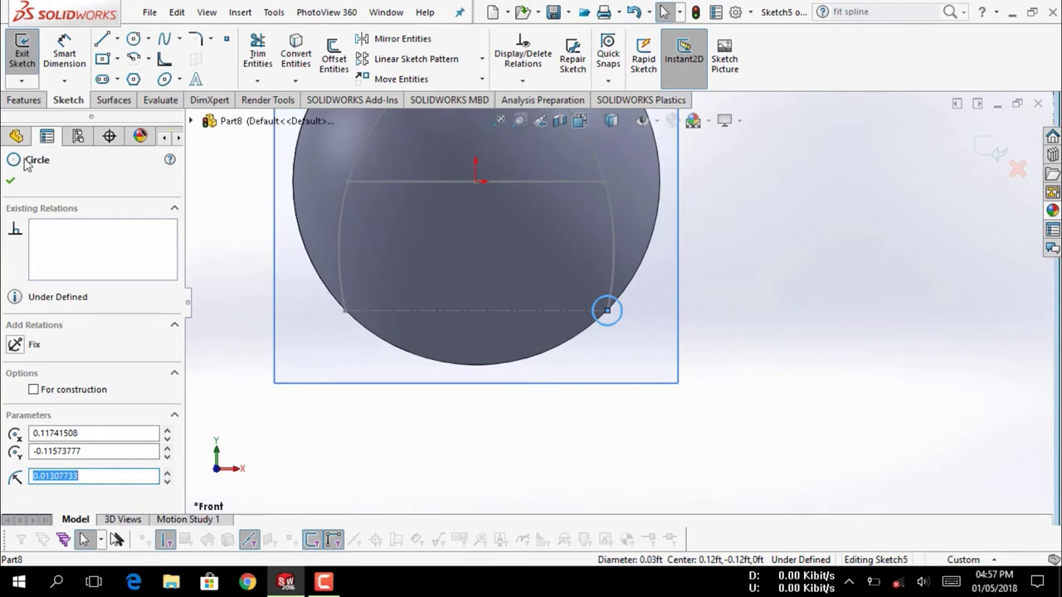
{"action": "left_click", "coordinate": [10, 181]}
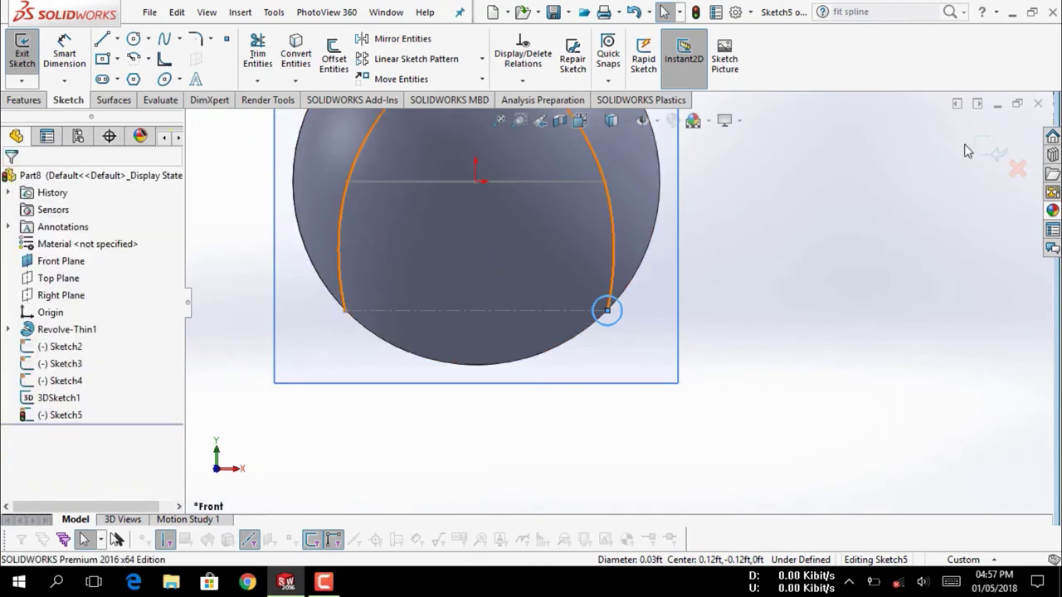
{"action": "key", "text": "ctrl+b"}
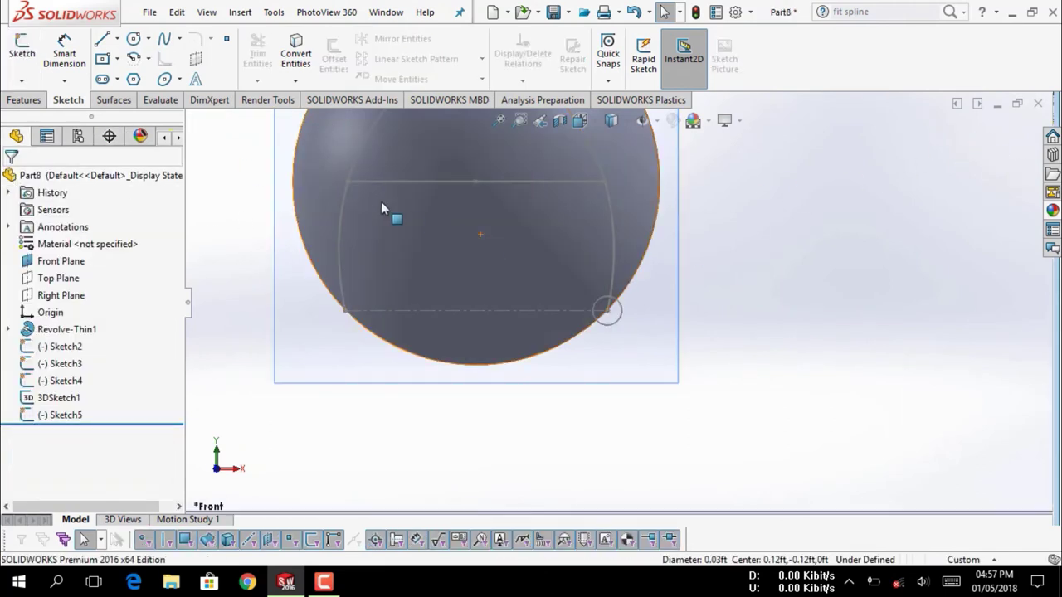
{"action": "left_click", "coordinate": [30, 100]}
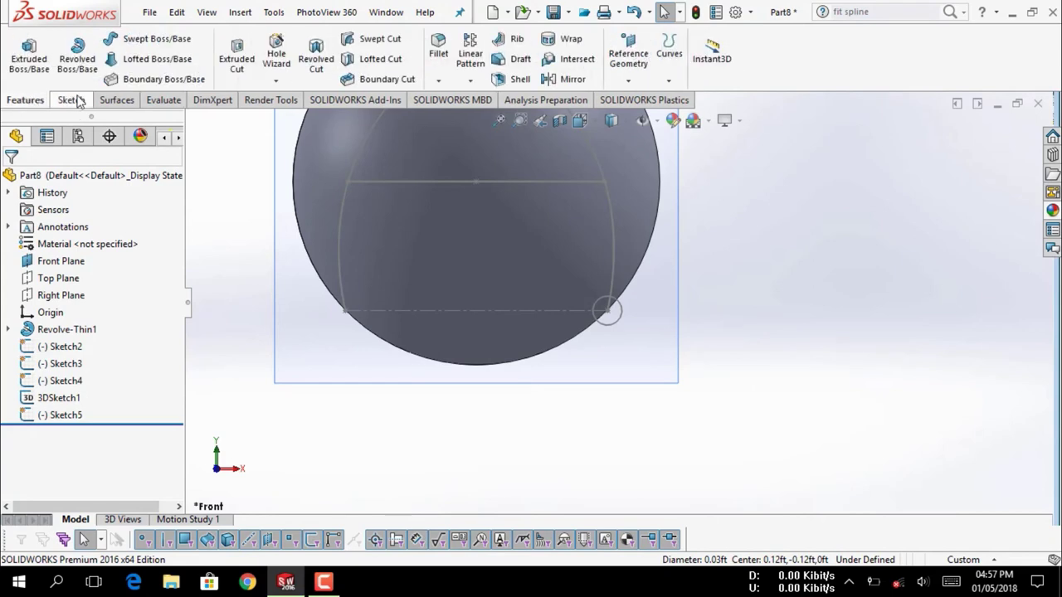
Create a swept cut with the Sketch5 circle as profile and the 3DSketch1 spline as path, viewed isometrically
{"action": "left_click", "coordinate": [384, 40]}
{"action": "scroll", "coordinate": [590, 311], "scroll_direction": "down", "scroll_amount": 2}
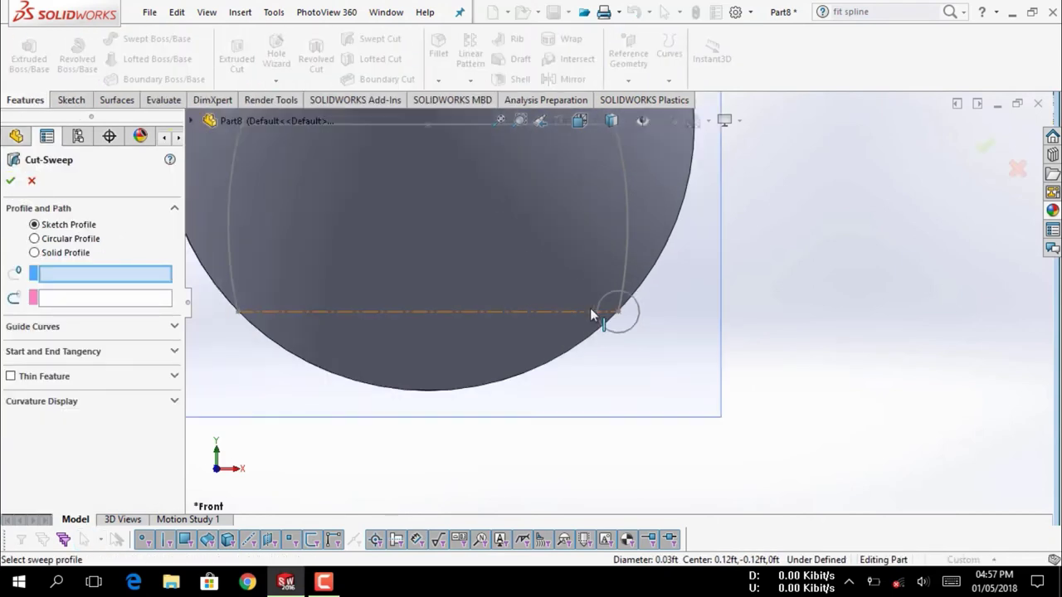
{"action": "scroll", "coordinate": [589, 313], "scroll_direction": "down", "scroll_amount": 3}
{"action": "left_click", "coordinate": [757, 385]}
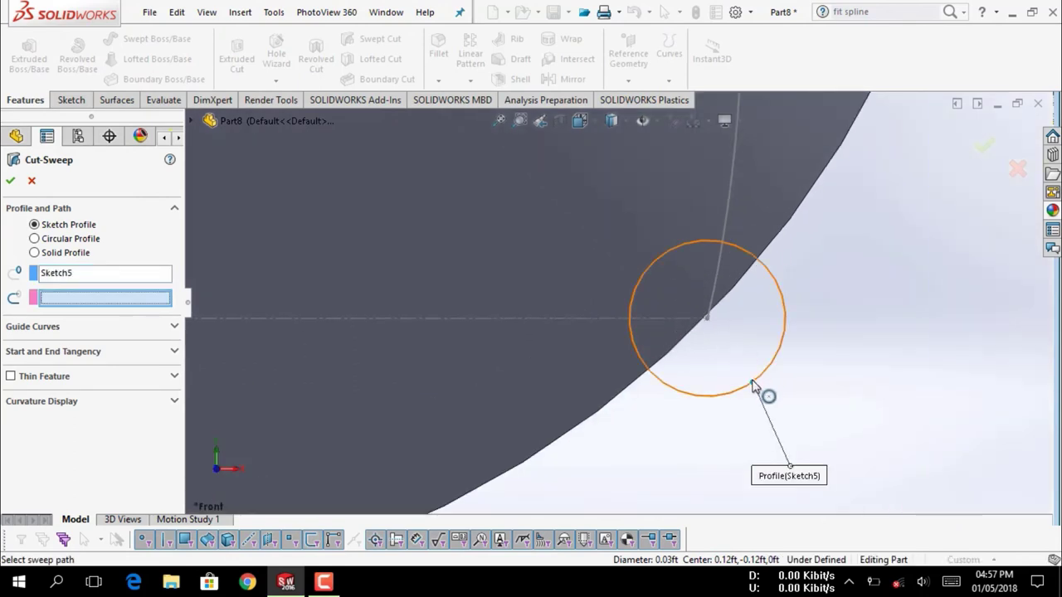
{"action": "left_click", "coordinate": [733, 192]}
{"action": "scroll", "coordinate": [803, 269], "scroll_direction": "up", "scroll_amount": 3}
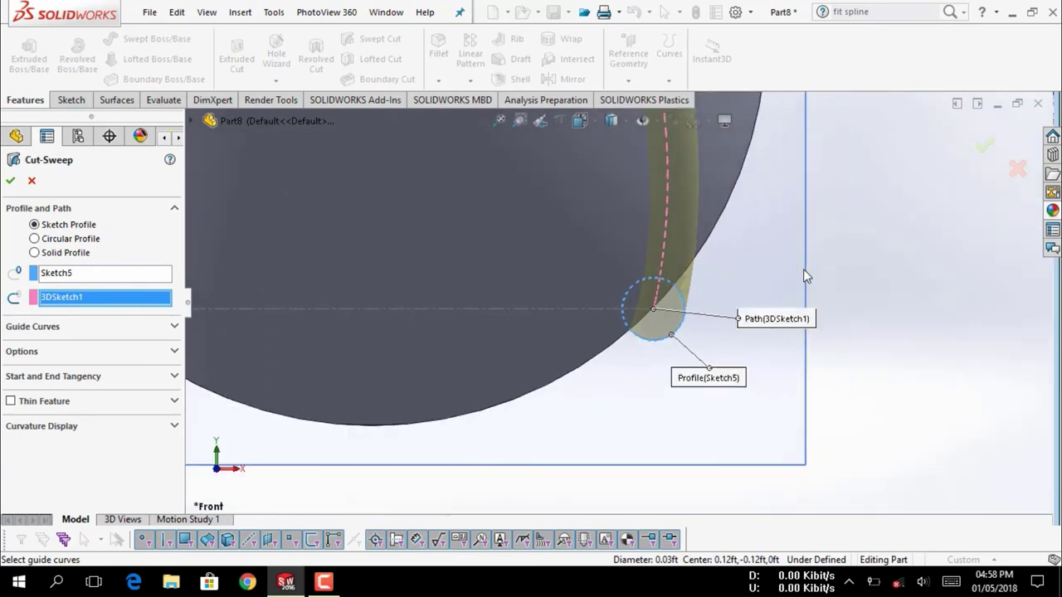
{"action": "scroll", "coordinate": [803, 269], "scroll_direction": "up", "scroll_amount": 2}
{"action": "scroll", "coordinate": [680, 216], "scroll_direction": "up", "scroll_amount": 2}
{"action": "scroll", "coordinate": [579, 186], "scroll_direction": "up", "scroll_amount": 1}
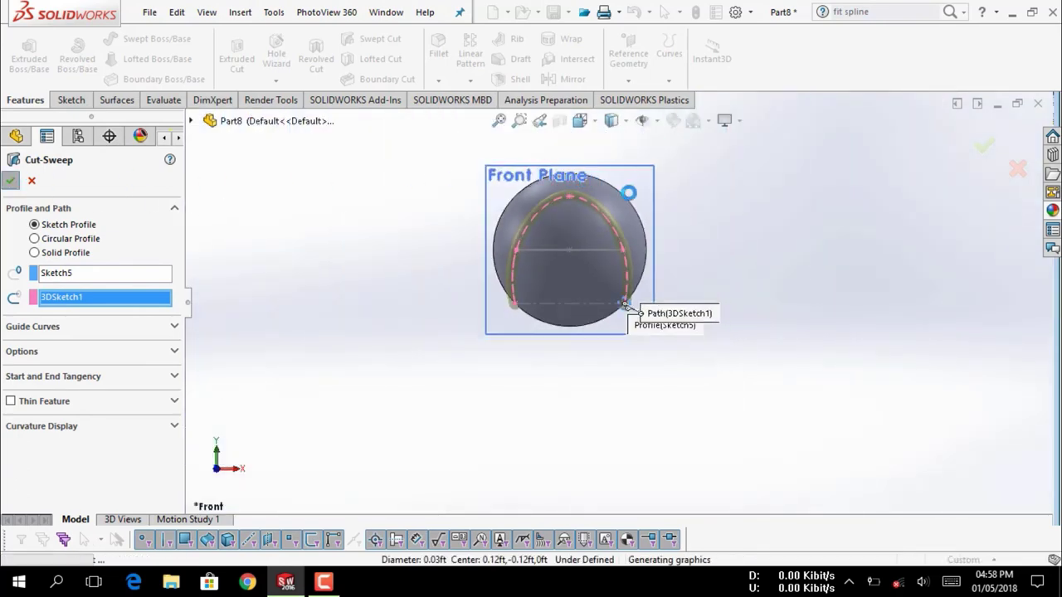
{"action": "key", "text": "ctrl+7"}
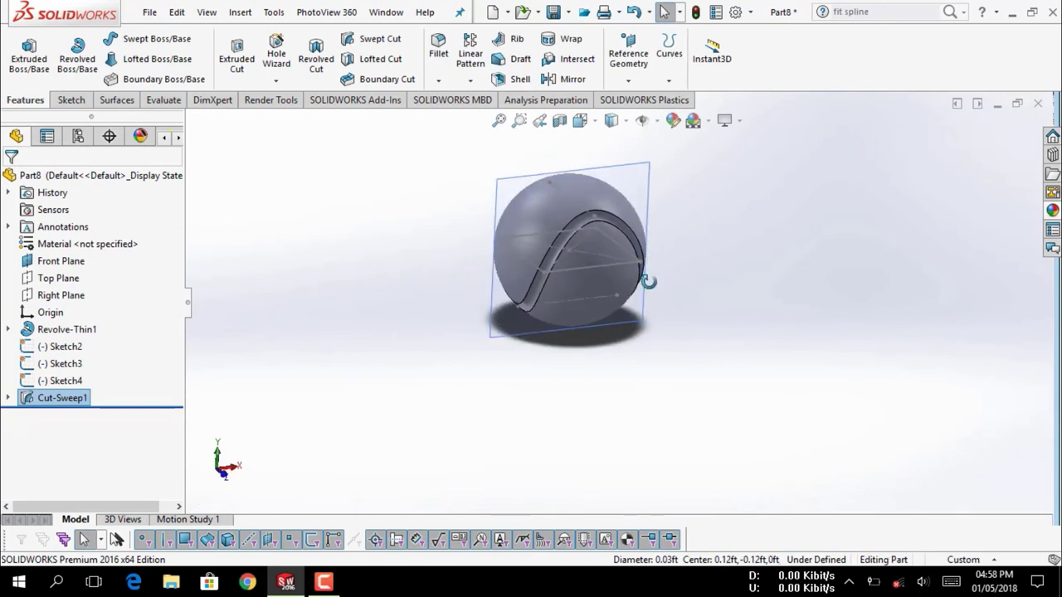
Hide the Front Plane and orbit the ball to view the groove
{"action": "scroll", "coordinate": [591, 231], "scroll_direction": "down", "scroll_amount": 3}
{"action": "scroll", "coordinate": [587, 243], "scroll_direction": "up", "scroll_amount": 3}
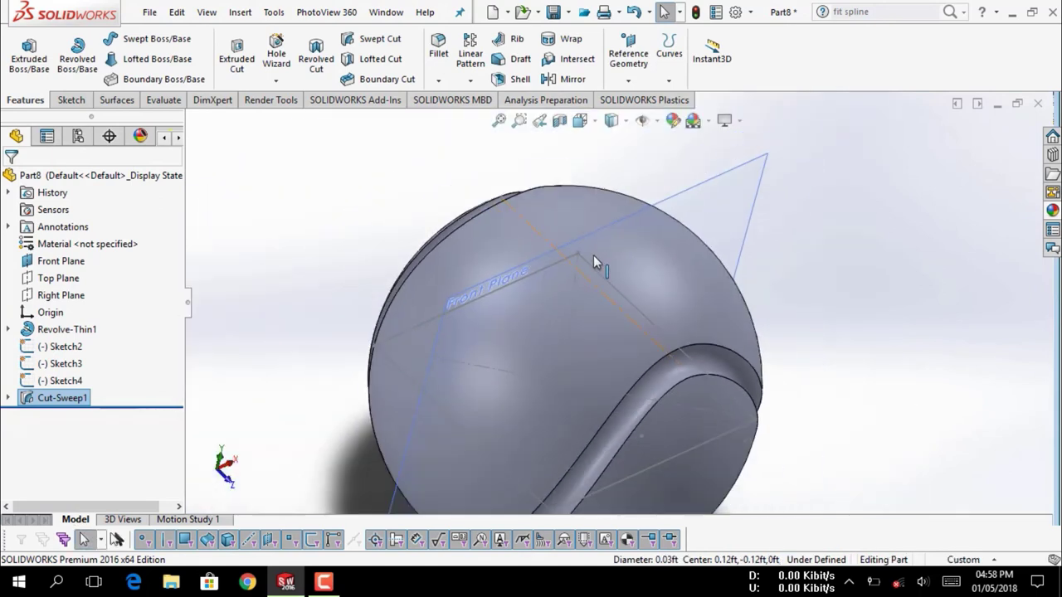
{"action": "scroll", "coordinate": [593, 255], "scroll_direction": "up", "scroll_amount": 1}
{"action": "left_click", "coordinate": [711, 240]}
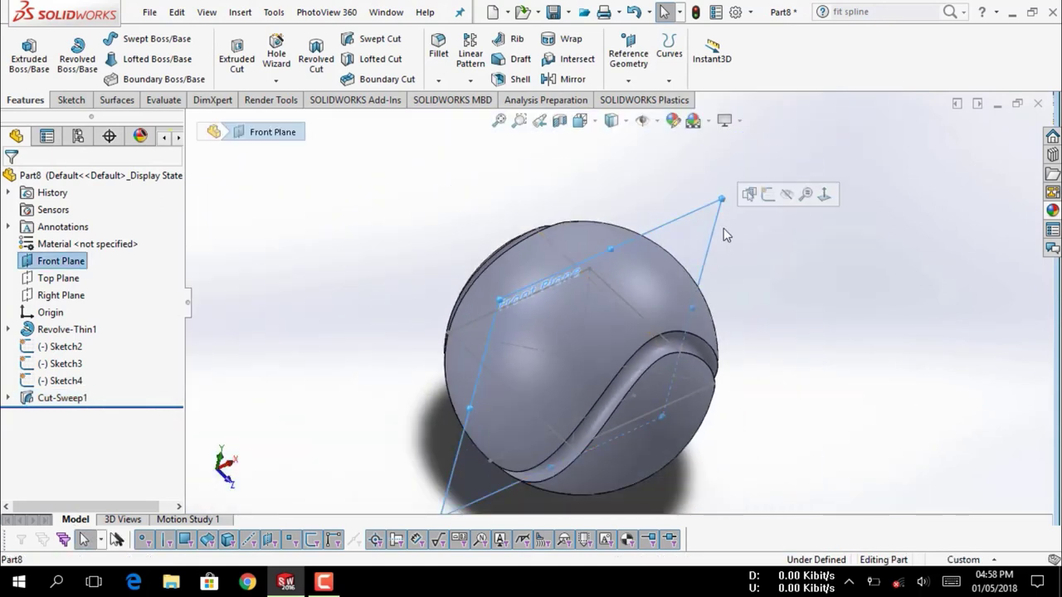
{"action": "left_click", "coordinate": [764, 213]}
{"action": "middle_click_drag", "start_coordinate": [680, 224], "coordinate": [607, 287]}
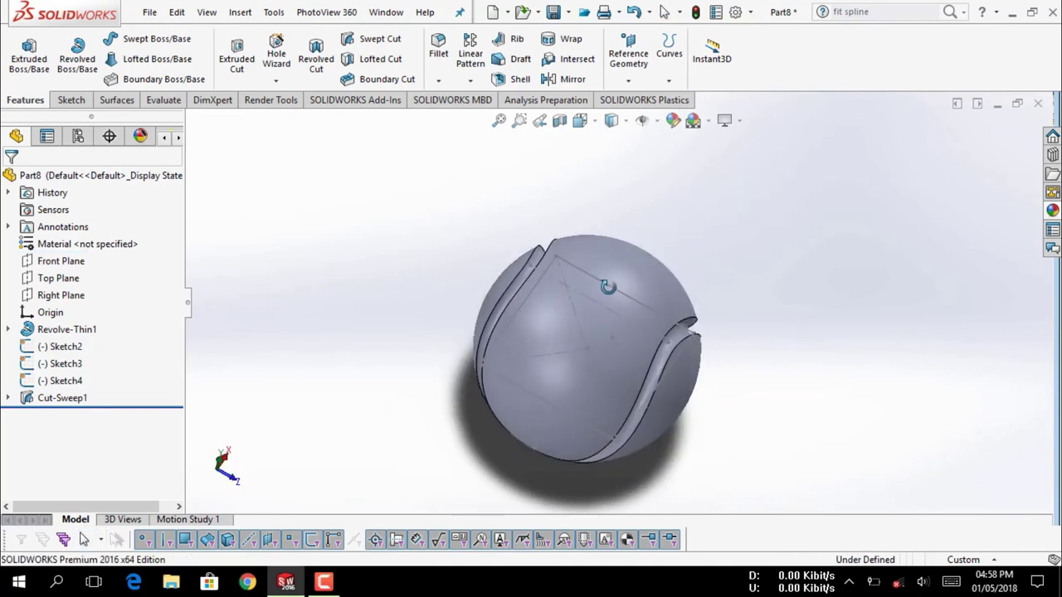
{"action": "middle_click_drag", "start_coordinate": [607, 287], "coordinate": [660, 310]}
{"action": "scroll", "coordinate": [710, 349], "scroll_direction": "down", "scroll_amount": 2}
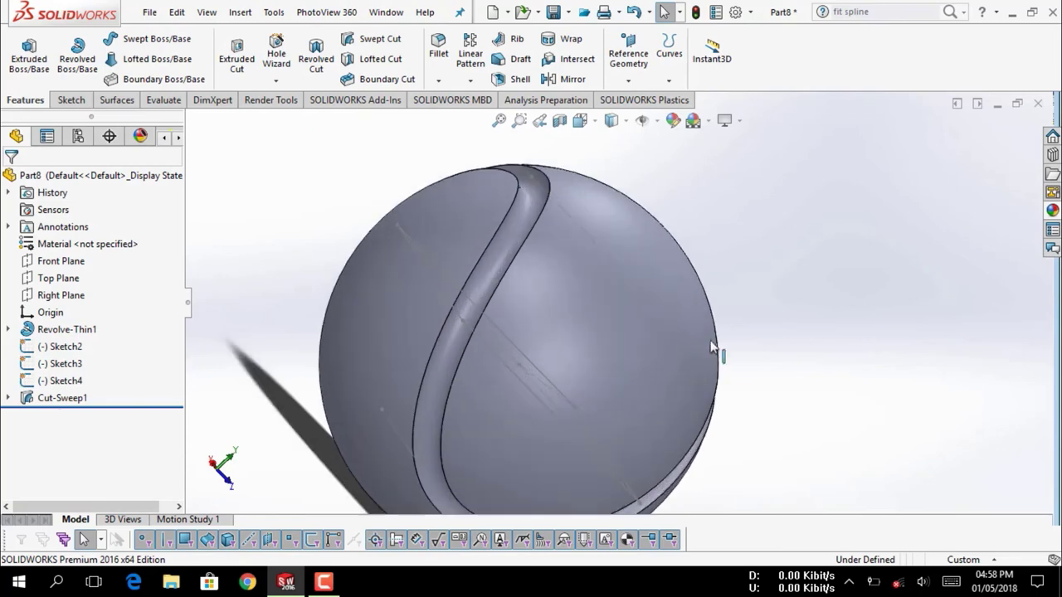
{"action": "mouse_move", "coordinate": [711, 348]}
{"action": "middle_mouse_down"}
{"action": "mouse_move", "coordinate": [644, 307]}
{"action": "mouse_move", "coordinate": [665, 316]}
{"action": "mouse_move", "coordinate": [695, 360]}
{"action": "middle_mouse_up"}
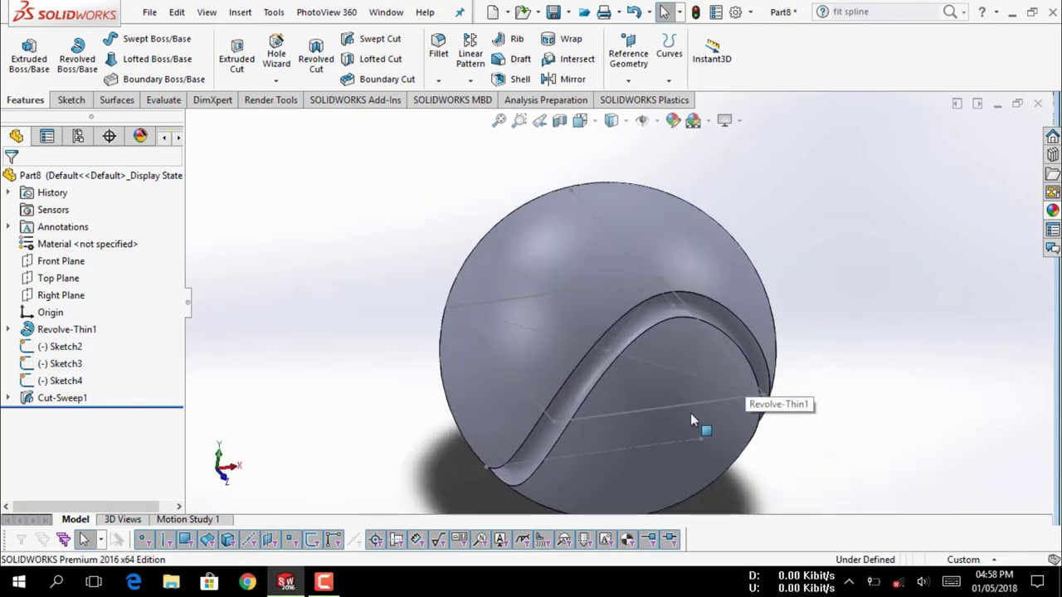
Hide the Sketch4 curve and the Sketch2 and Sketch3 lines, then orbit to check the groove
{"action": "left_click", "coordinate": [667, 407]}
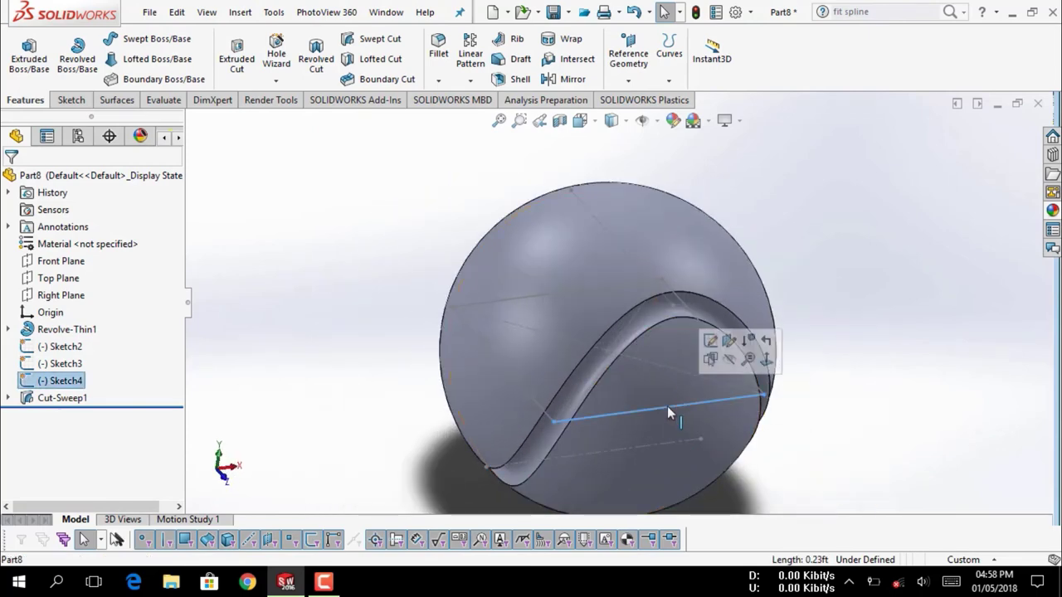
{"action": "left_click", "coordinate": [729, 360]}
{"action": "left_click", "coordinate": [652, 448]}
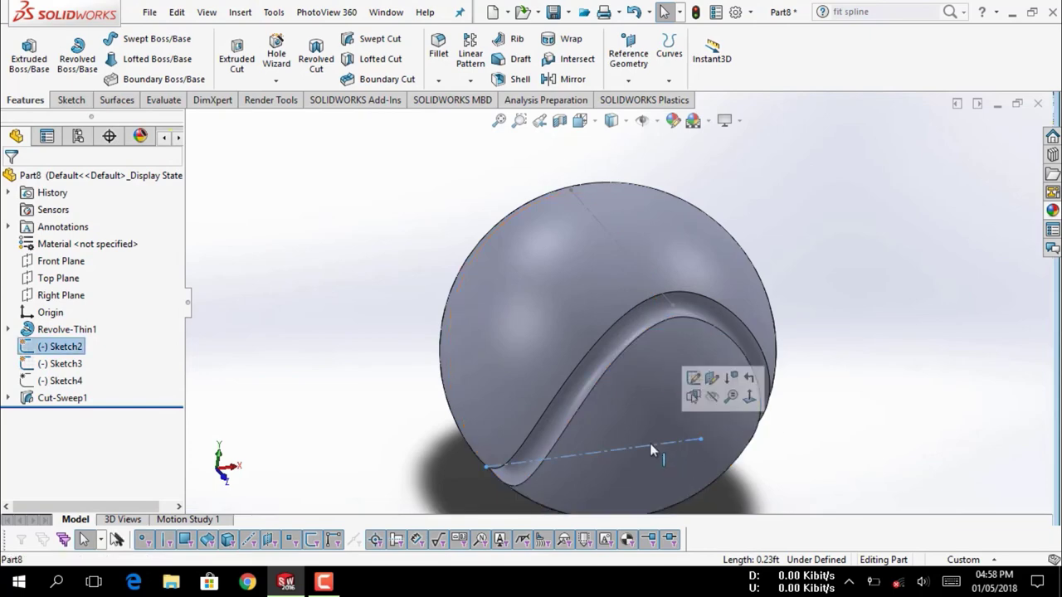
{"action": "left_click", "coordinate": [712, 396]}
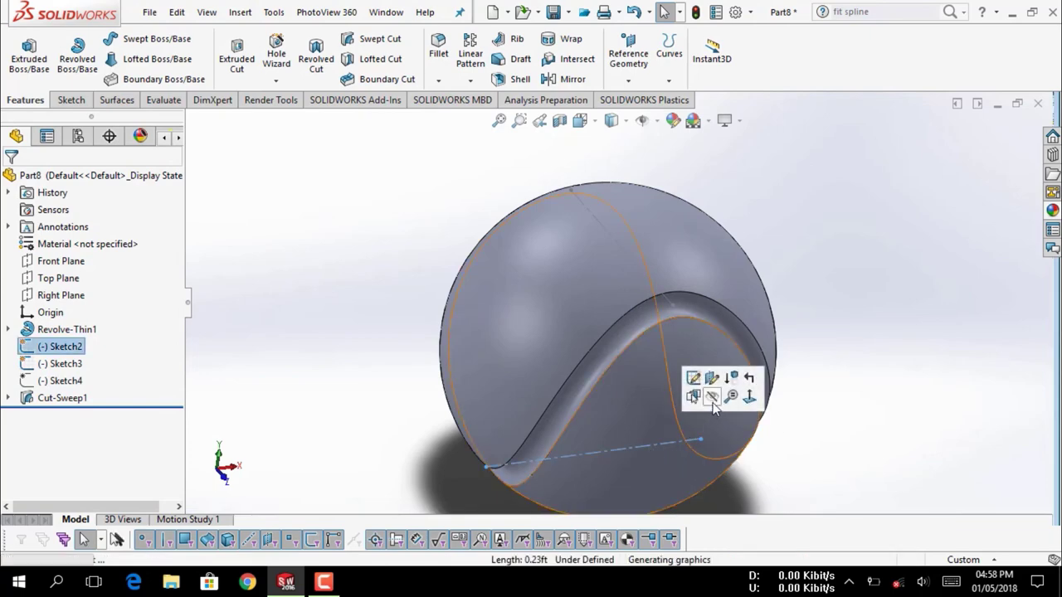
{"action": "left_click", "coordinate": [624, 251]}
{"action": "left_click", "coordinate": [681, 211]}
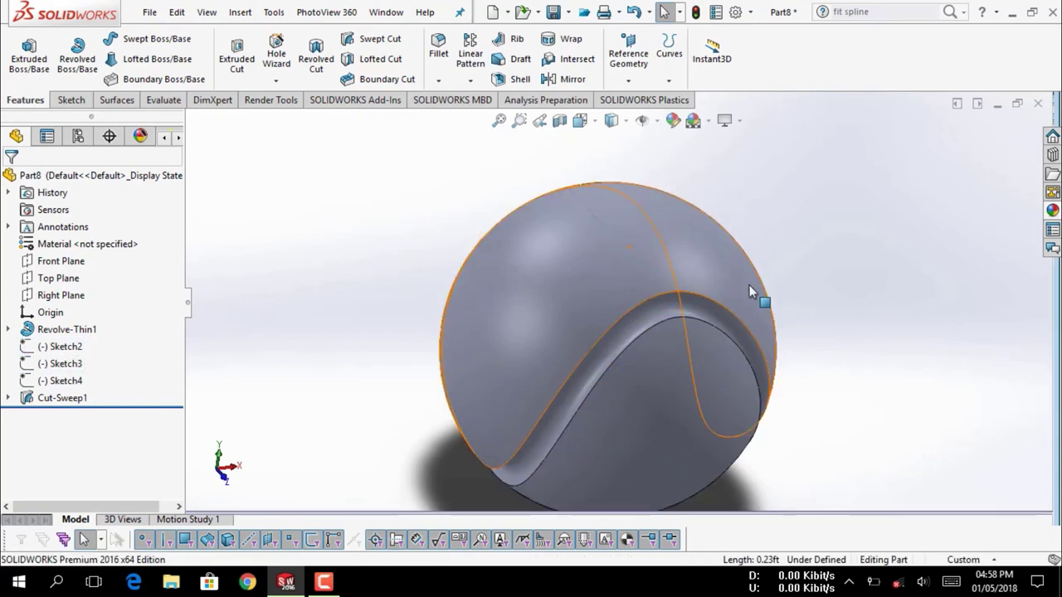
{"action": "mouse_move", "coordinate": [749, 287]}
{"action": "middle_mouse_down"}
{"action": "mouse_move", "coordinate": [823, 309]}
{"action": "mouse_move", "coordinate": [763, 372]}
{"action": "middle_mouse_up"}
{"action": "scroll", "coordinate": [726, 338], "scroll_direction": "up", "scroll_amount": 3}
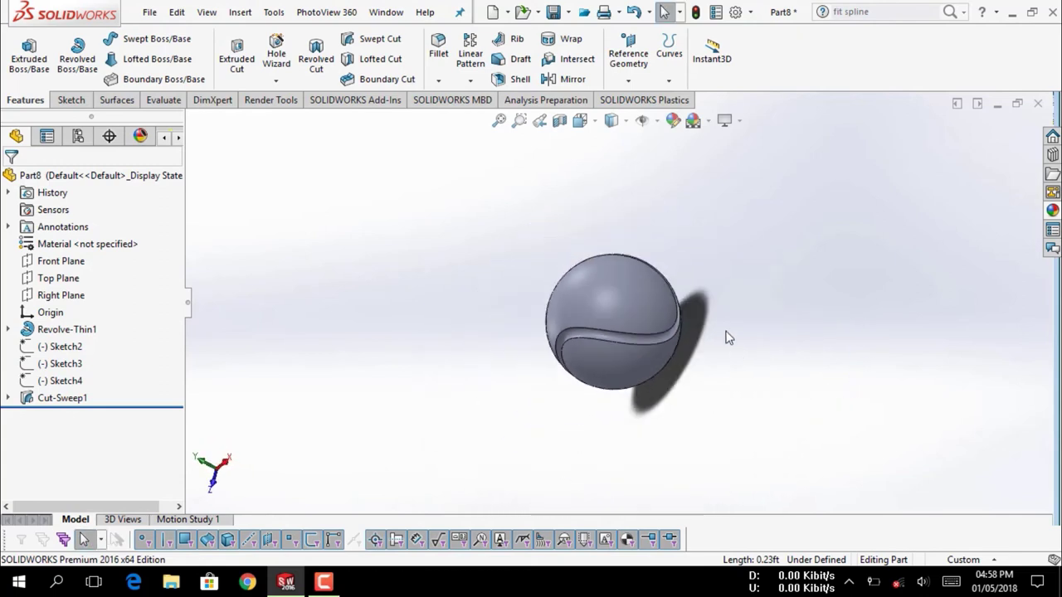
{"action": "scroll", "coordinate": [583, 277], "scroll_direction": "down", "scroll_amount": 3}
{"action": "scroll", "coordinate": [693, 439], "scroll_direction": "down", "scroll_amount": 2}
{"action": "scroll", "coordinate": [689, 369], "scroll_direction": "up", "scroll_amount": 3}
{"action": "scroll", "coordinate": [686, 368], "scroll_direction": "down", "scroll_amount": 3}
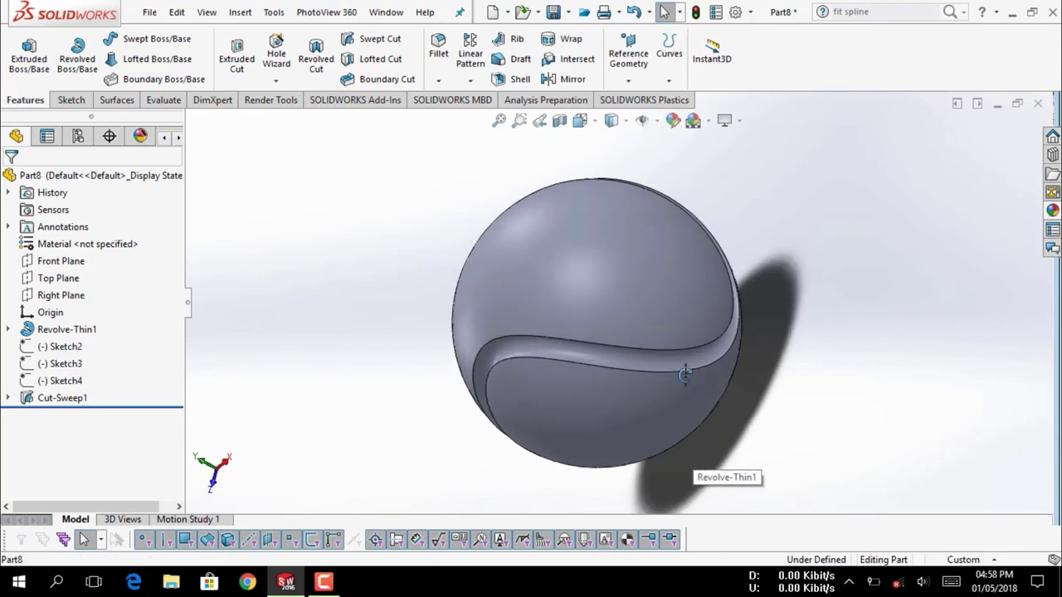
{"action": "middle_click_drag", "start_coordinate": [685, 375], "coordinate": [663, 345]}
{"action": "scroll", "coordinate": [664, 339], "scroll_direction": "up", "scroll_amount": 2}
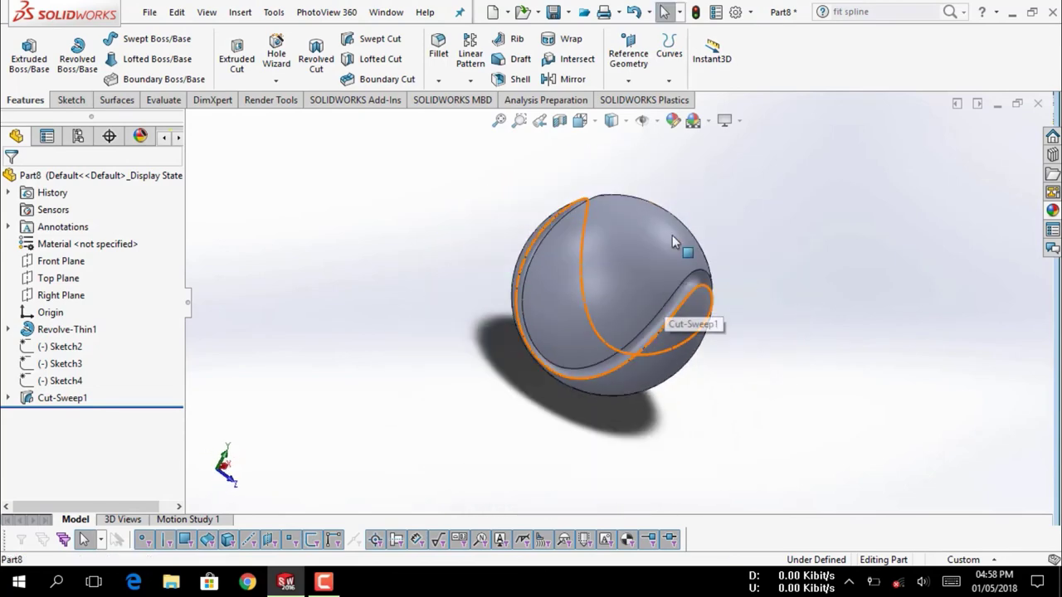
Select one outer face of the ball and start editing its appearance
{"action": "left_click", "coordinate": [648, 237]}
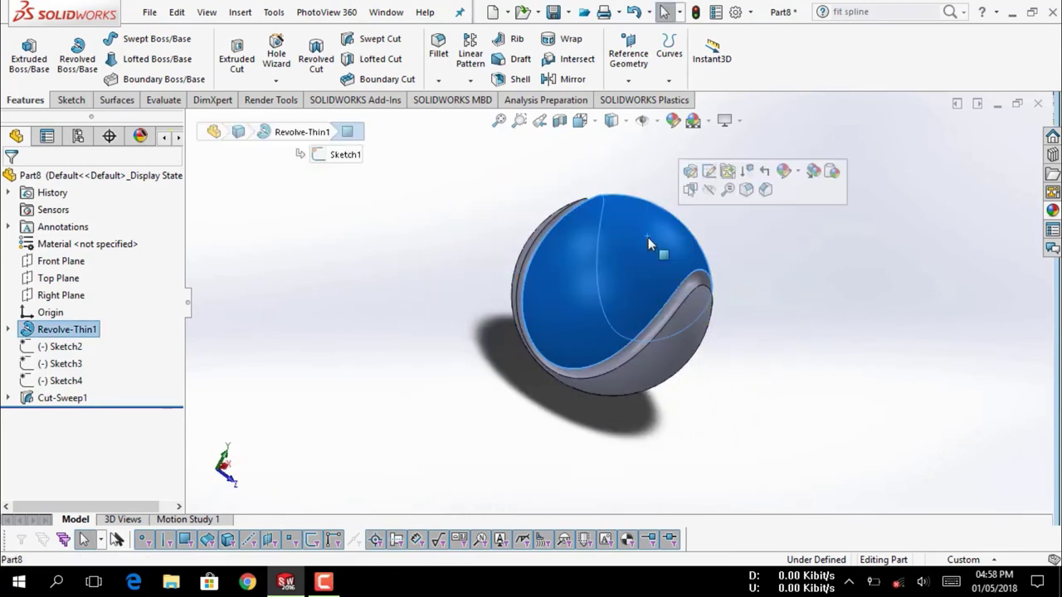
{"action": "left_click", "coordinate": [801, 175]}
{"action": "left_click", "coordinate": [802, 178]}
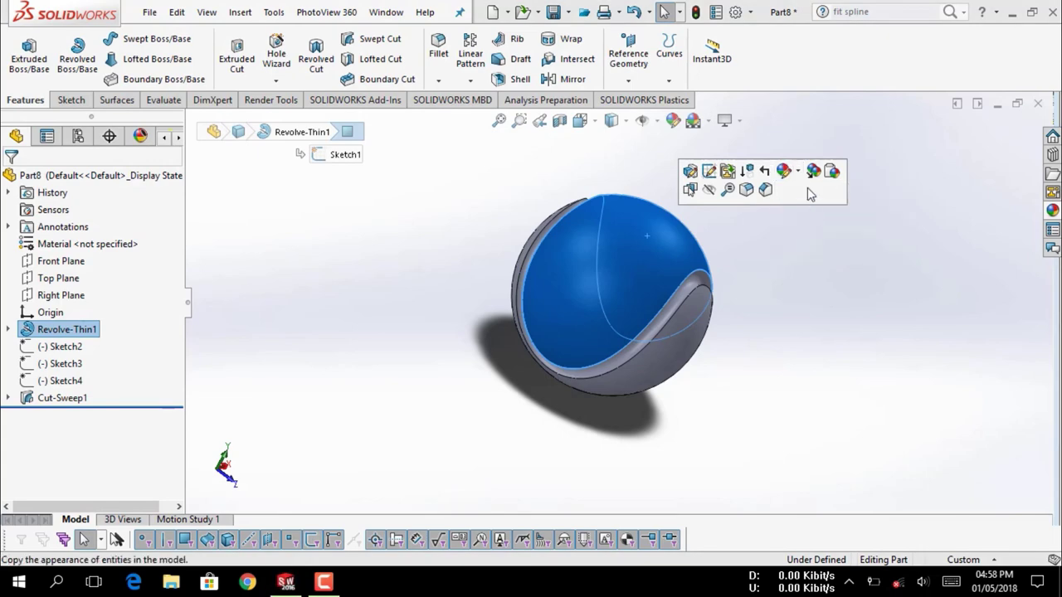
{"action": "left_click", "coordinate": [799, 181]}
{"action": "left_click", "coordinate": [803, 208]}
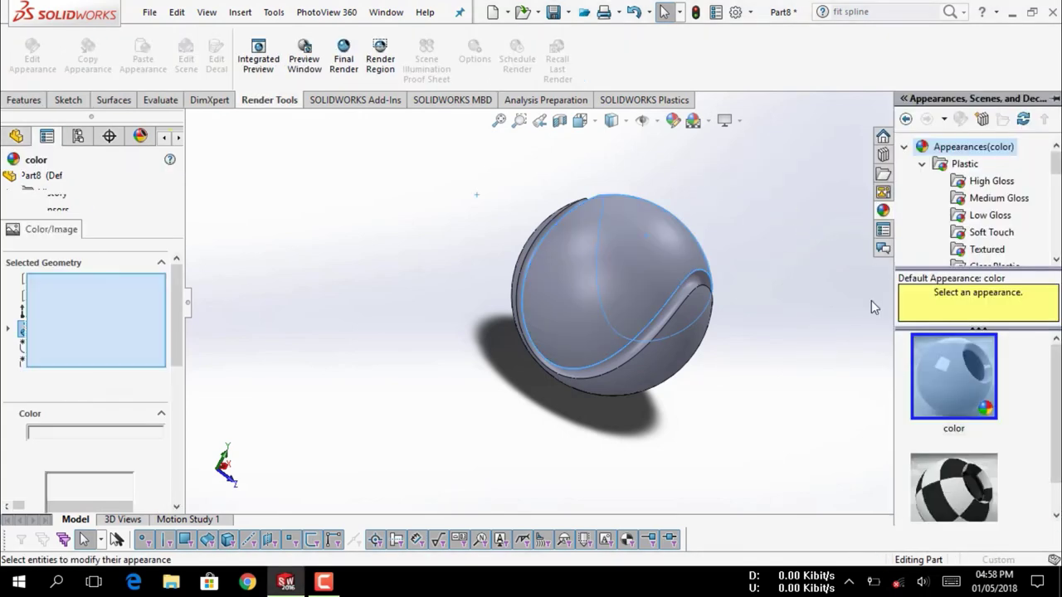
Apply the Fabric > Carpet 'carpet color2' blue appearance to the face and confirm
{"action": "left_click", "coordinate": [923, 165]}
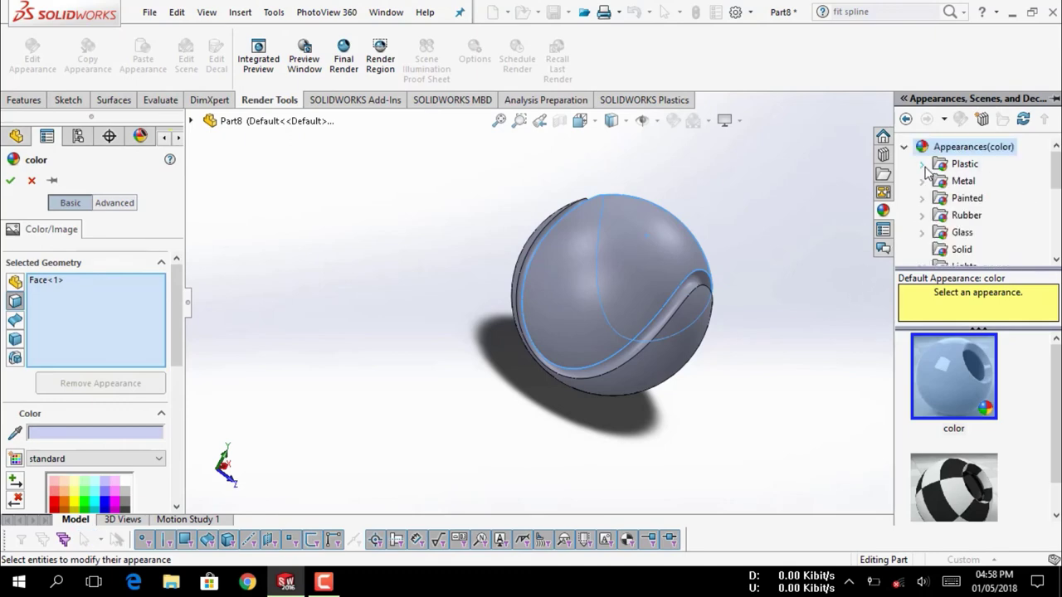
{"action": "scroll", "coordinate": [1025, 226], "scroll_direction": "down", "scroll_amount": 2}
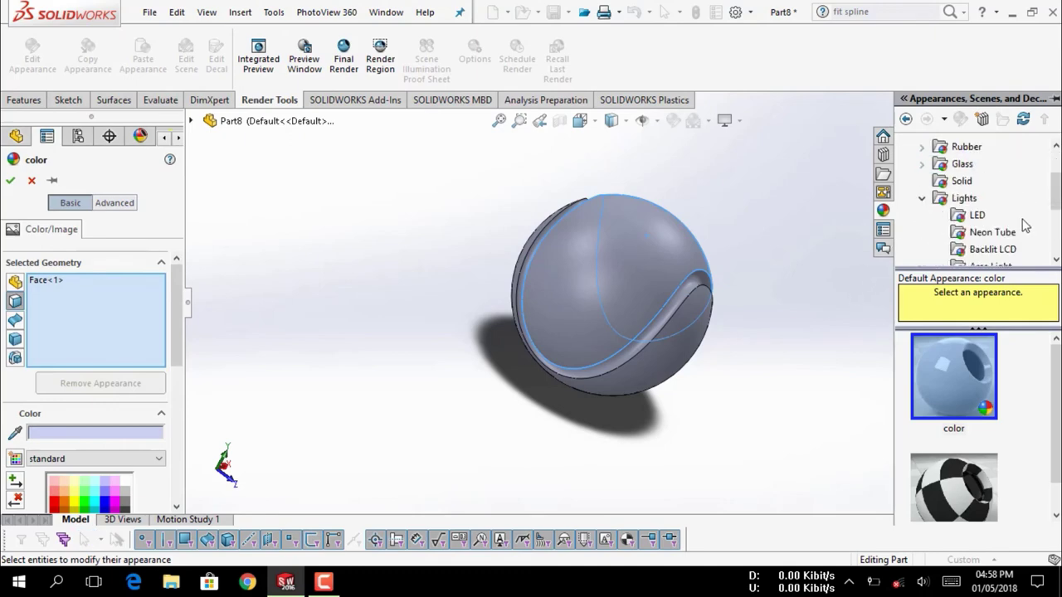
{"action": "left_click", "coordinate": [921, 200]}
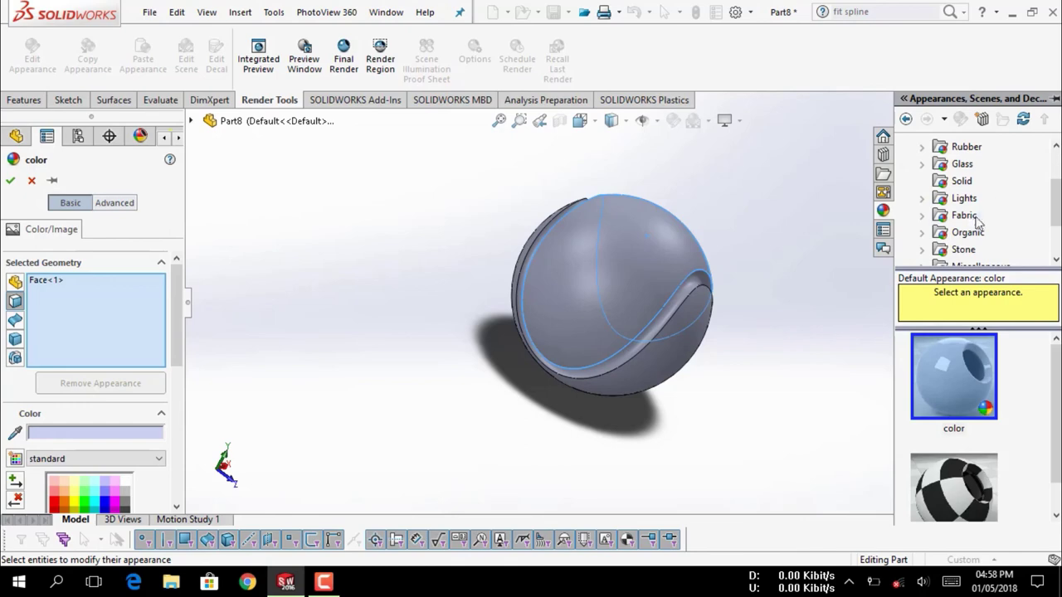
{"action": "left_click", "coordinate": [921, 216]}
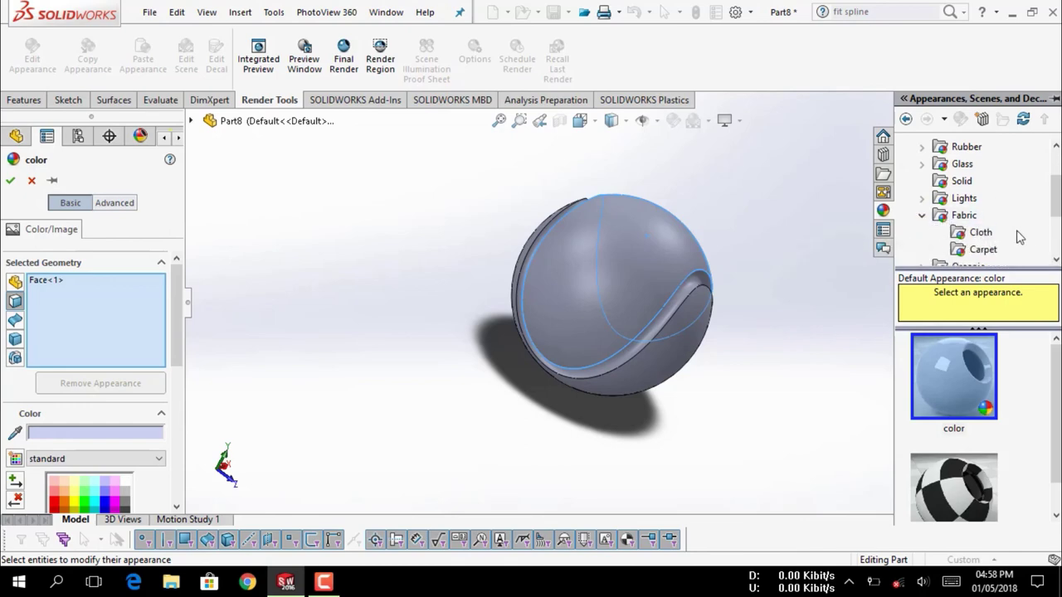
{"action": "scroll", "coordinate": [1011, 233], "scroll_direction": "down", "scroll_amount": 2}
{"action": "left_click", "coordinate": [991, 185]}
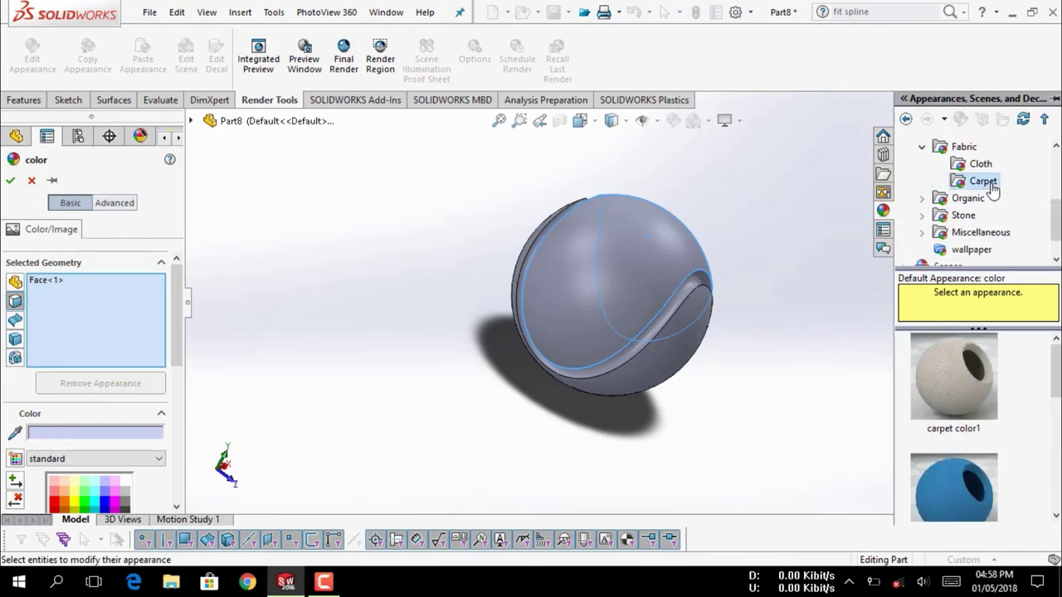
{"action": "scroll", "coordinate": [1018, 408], "scroll_direction": "down", "scroll_amount": 1}
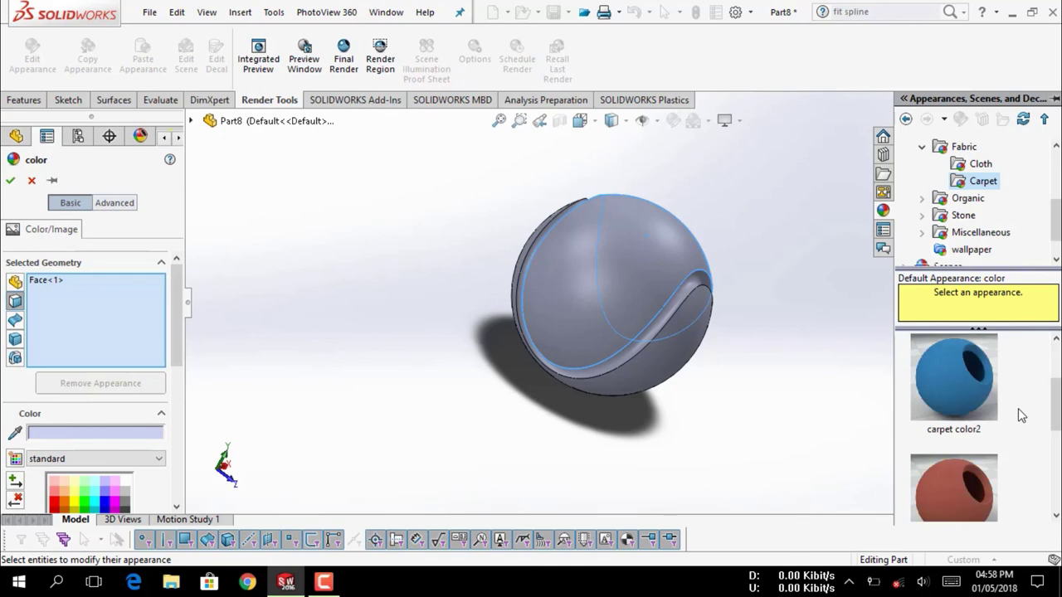
{"action": "left_click", "coordinate": [967, 388]}
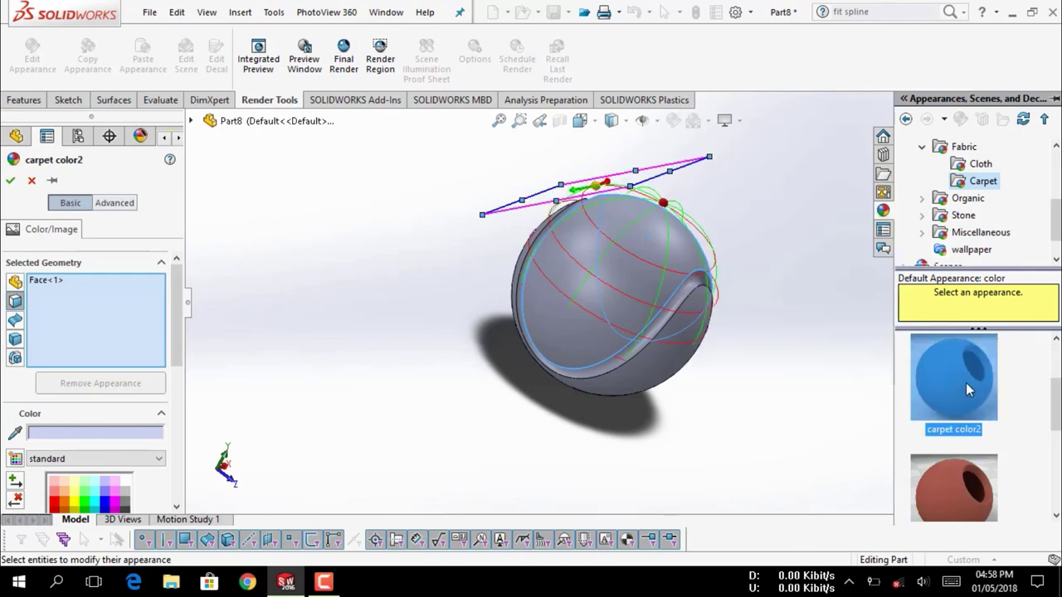
{"action": "left_click", "coordinate": [10, 183]}
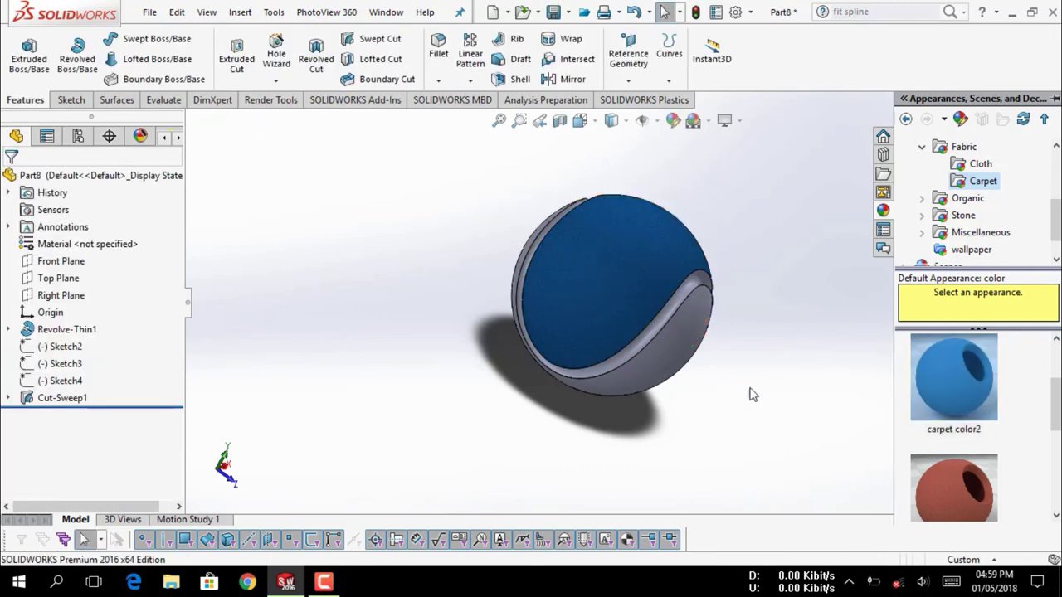
Apply the red carpet color3 appearance to the ball's uncoloured grey face
{"action": "scroll", "coordinate": [720, 369], "scroll_direction": "down", "scroll_amount": 3}
{"action": "middle_click_drag", "start_coordinate": [720, 369], "coordinate": [574, 289]}
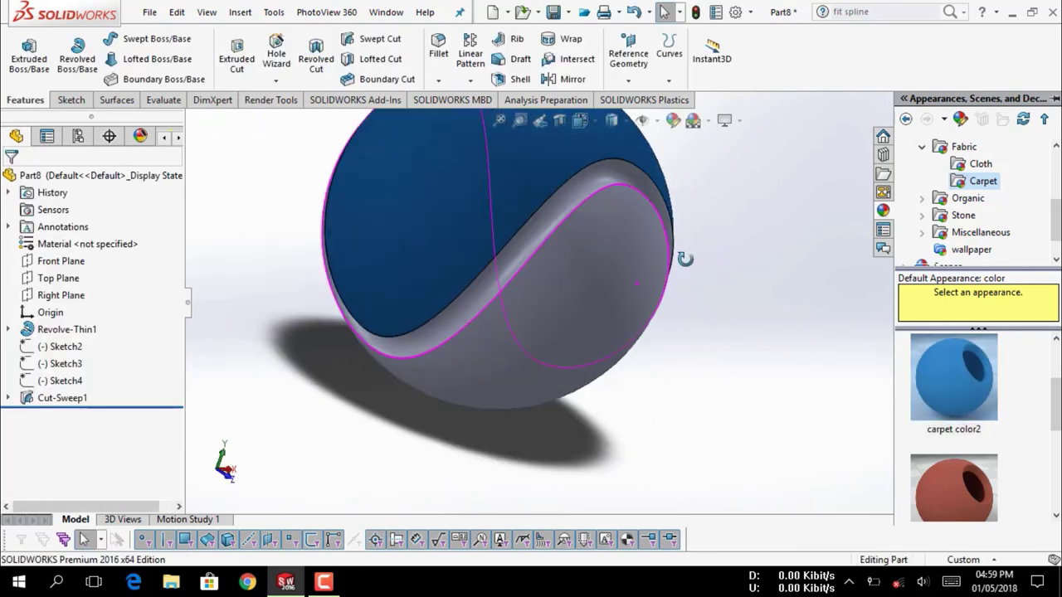
{"action": "left_click", "coordinate": [568, 289]}
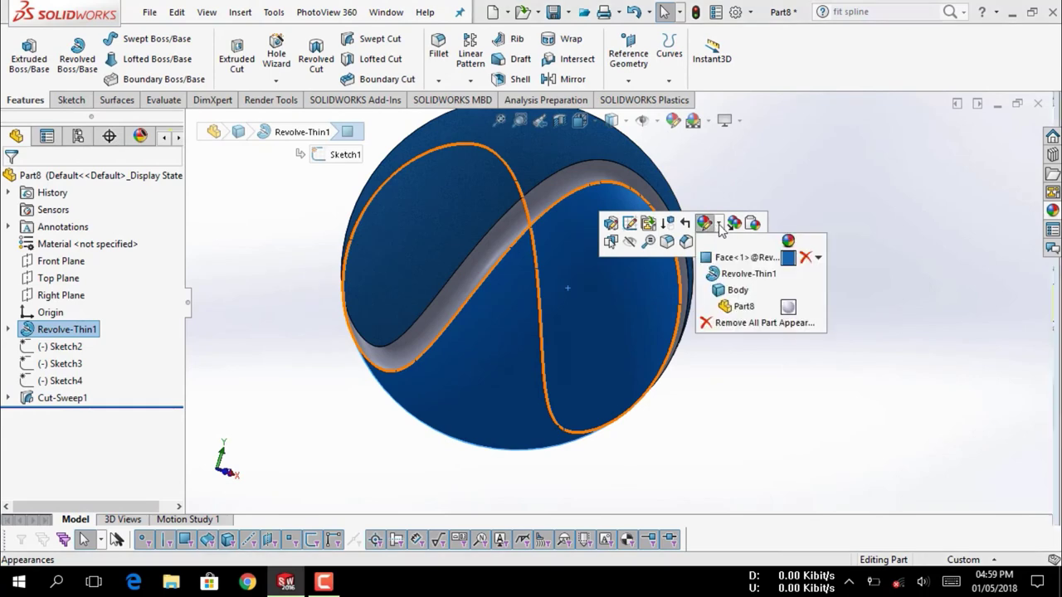
{"action": "left_click", "coordinate": [718, 224]}
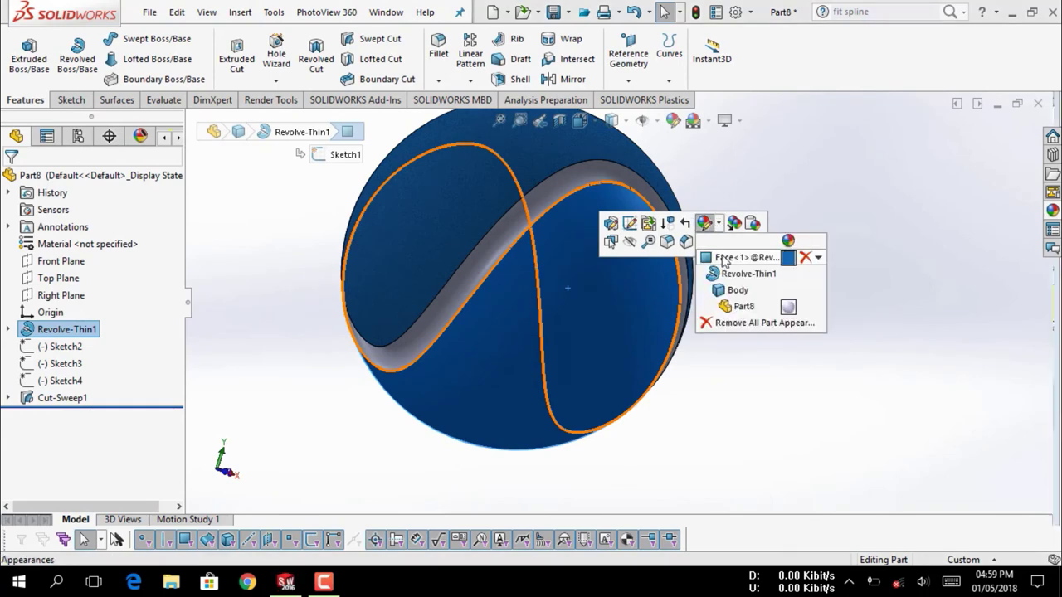
{"action": "left_click", "coordinate": [726, 259]}
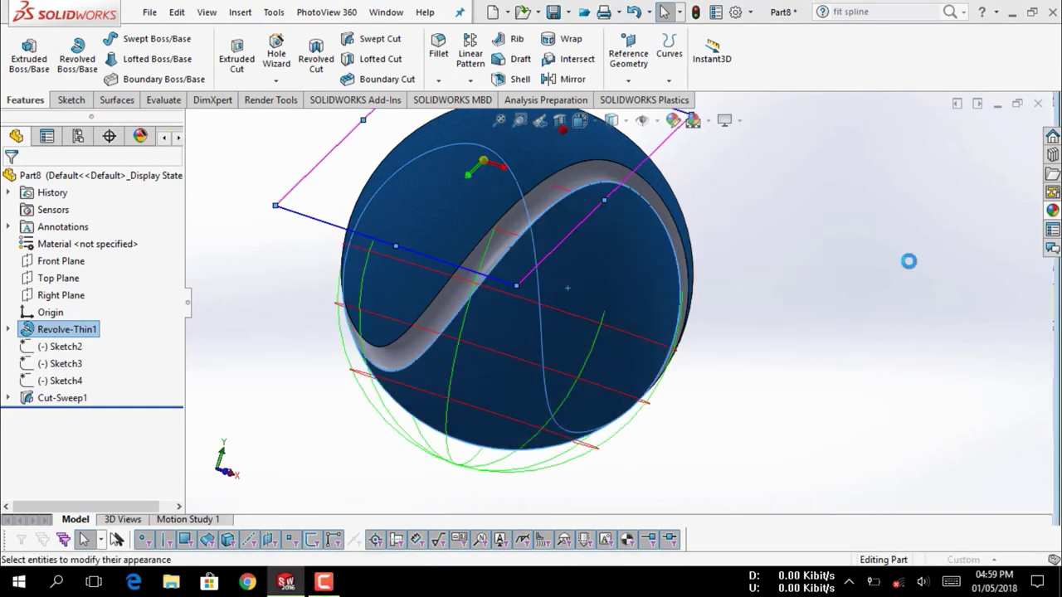
{"action": "scroll", "coordinate": [910, 261], "scroll_direction": "up", "scroll_amount": 2}
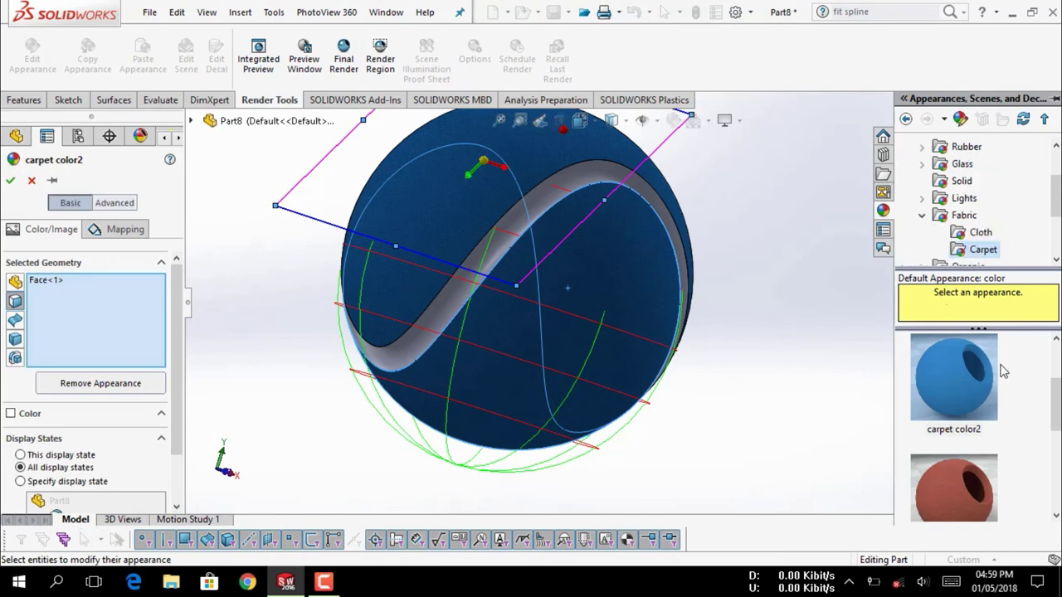
{"action": "scroll", "coordinate": [1002, 371], "scroll_direction": "down", "scroll_amount": 1}
{"action": "left_click", "coordinate": [972, 401]}
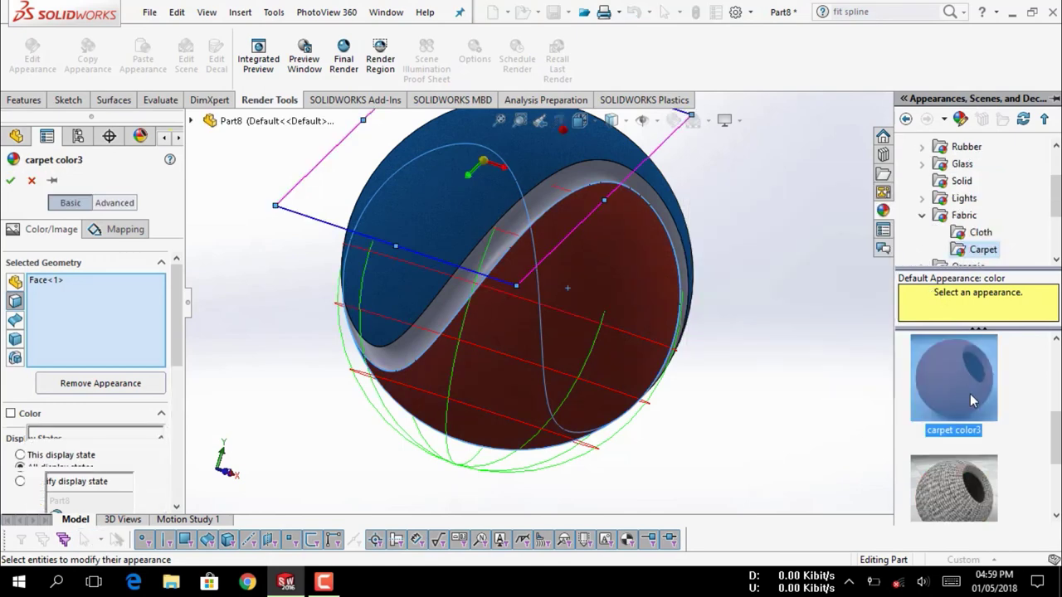
{"action": "left_click", "coordinate": [9, 181]}
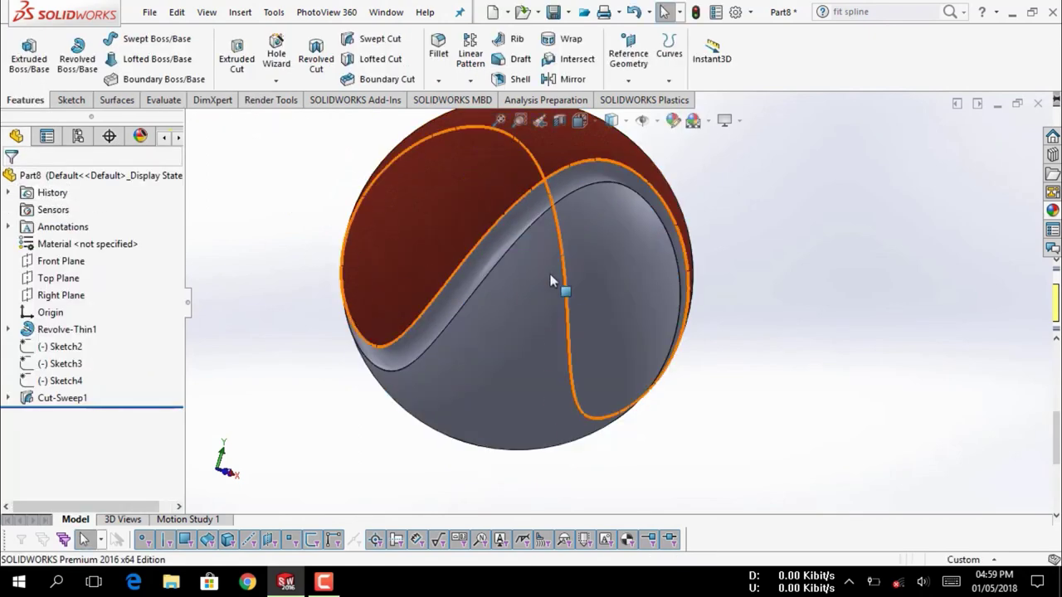
Apply Fabric > Carpet > carpet color3 to the whole ball body so it turns red
{"action": "left_click", "coordinate": [577, 284]}
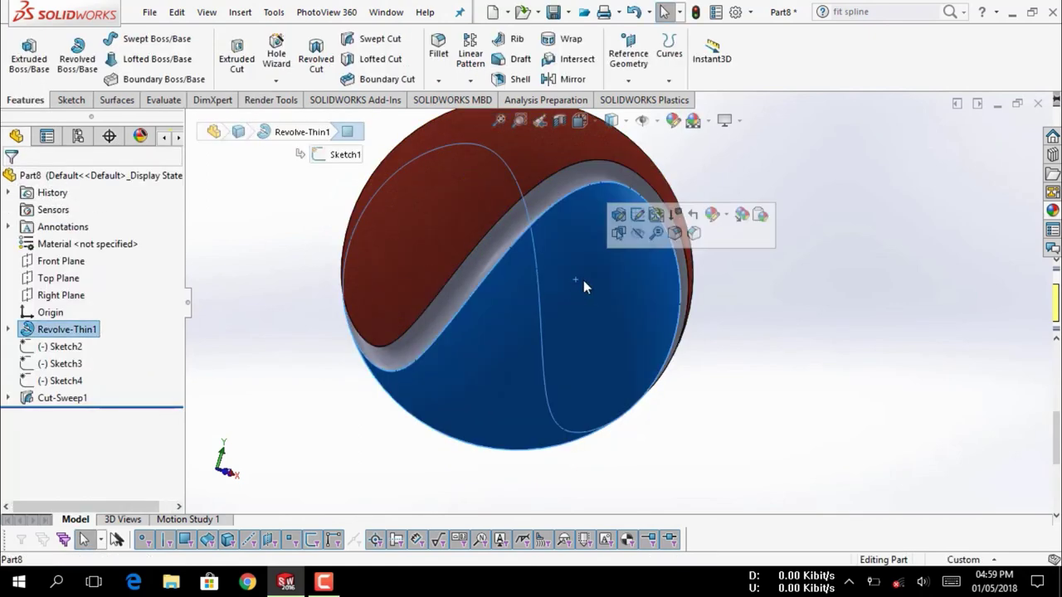
{"action": "scroll", "coordinate": [580, 271], "scroll_direction": "up", "scroll_amount": 2}
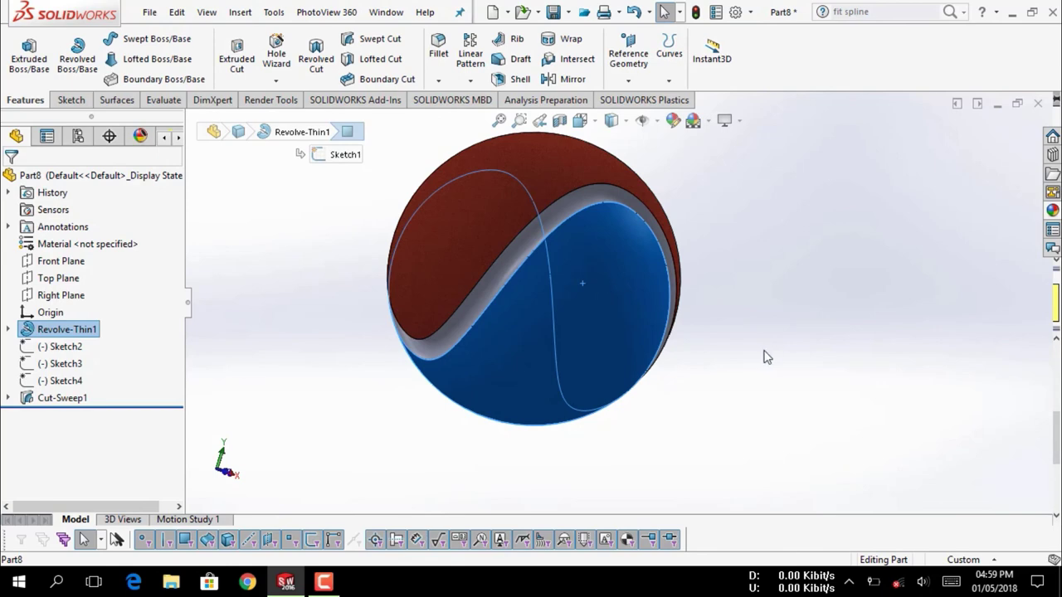
{"action": "left_click", "coordinate": [744, 334]}
{"action": "left_click", "coordinate": [597, 301]}
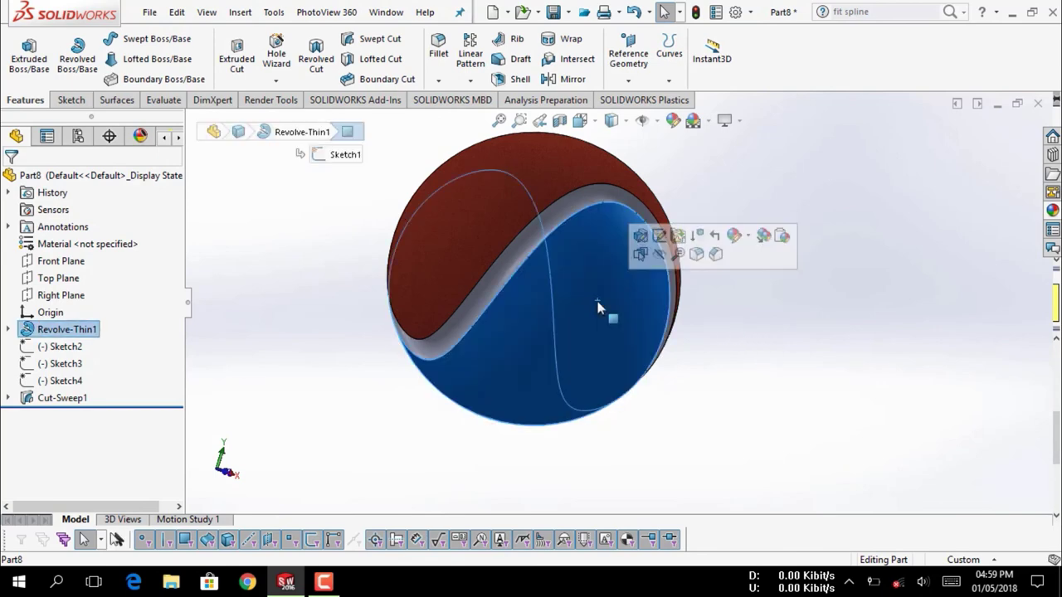
{"action": "left_click", "coordinate": [750, 238]}
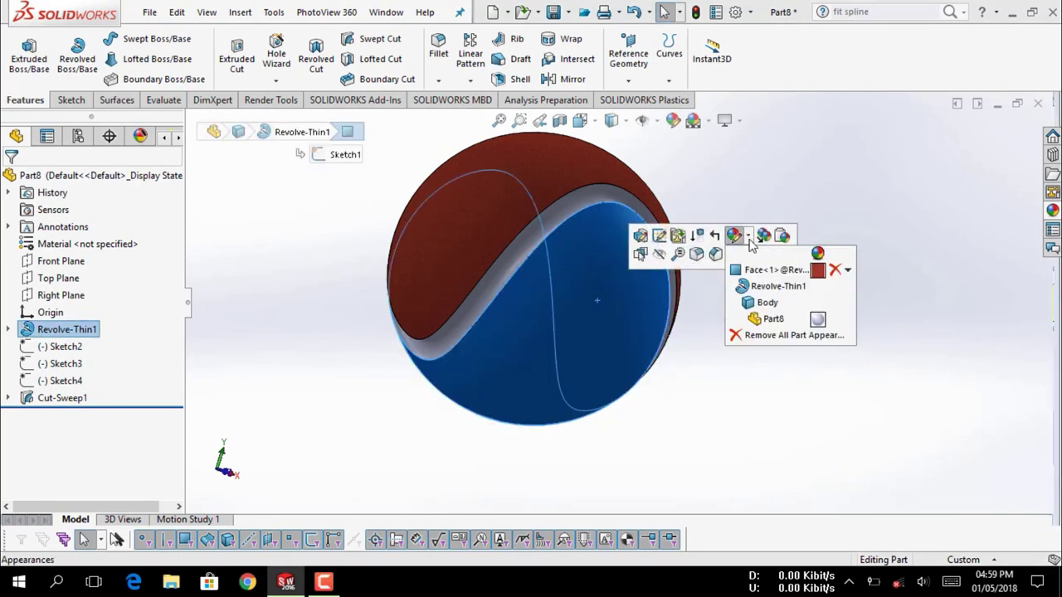
{"action": "left_click", "coordinate": [767, 303]}
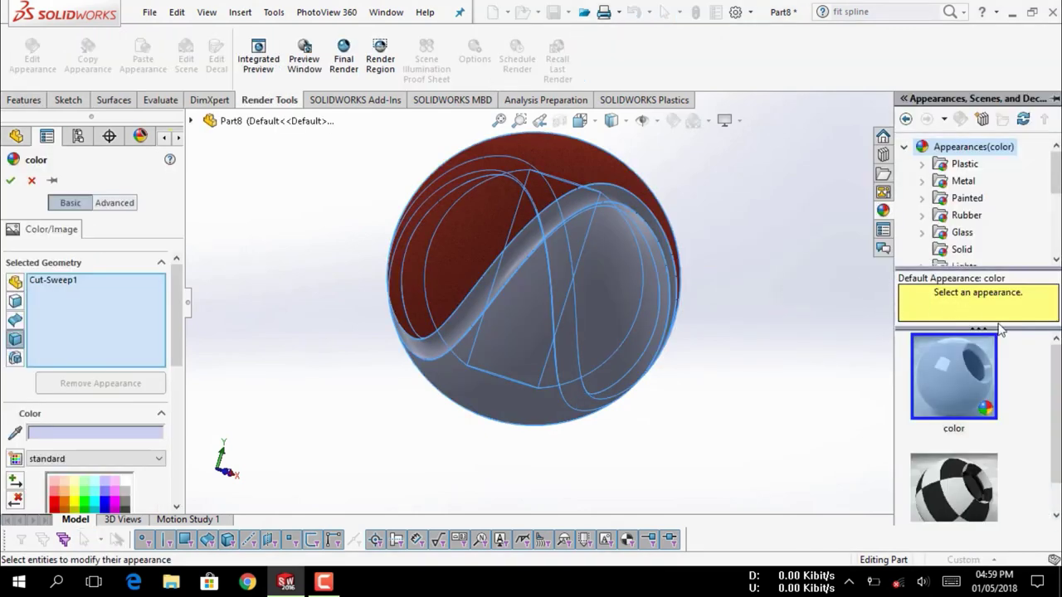
{"action": "scroll", "coordinate": [945, 241], "scroll_direction": "down", "scroll_amount": 2}
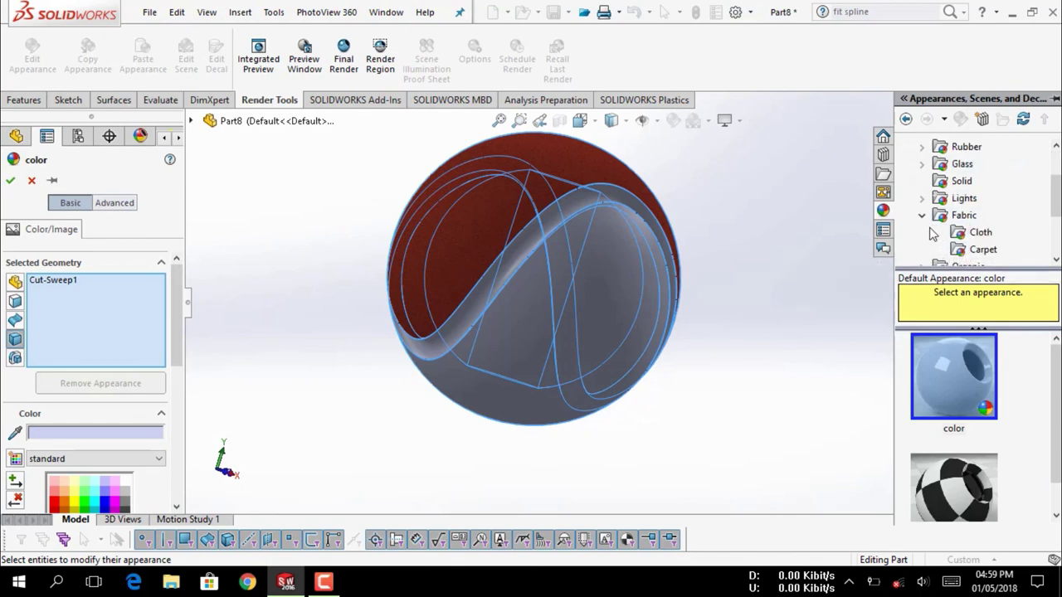
{"action": "left_click", "coordinate": [985, 259]}
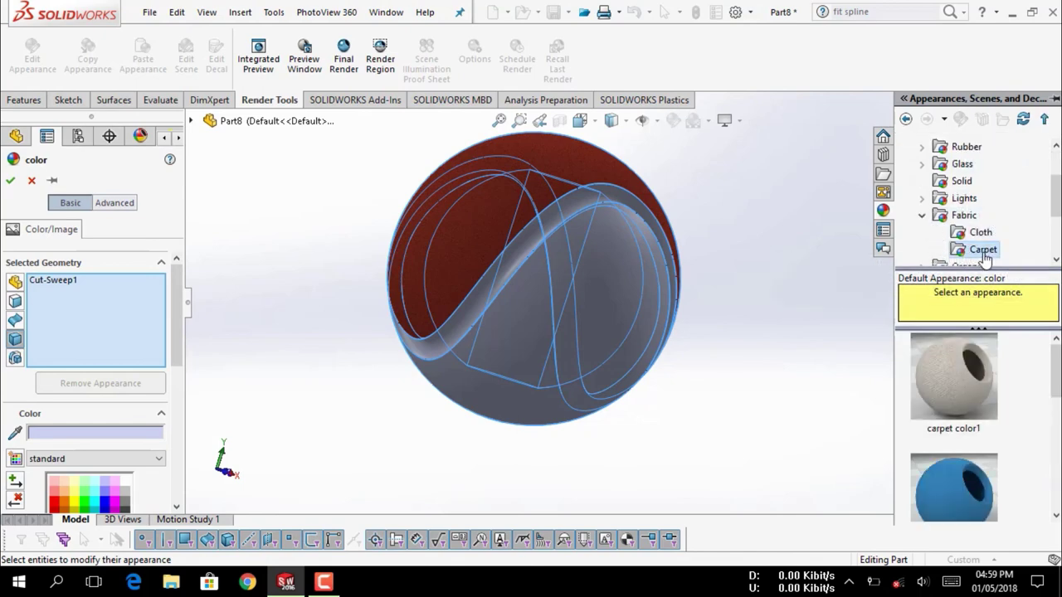
{"action": "scroll", "coordinate": [1013, 420], "scroll_direction": "down", "scroll_amount": 1}
{"action": "scroll", "coordinate": [1000, 411], "scroll_direction": "down", "scroll_amount": 1}
{"action": "left_click", "coordinate": [975, 381]}
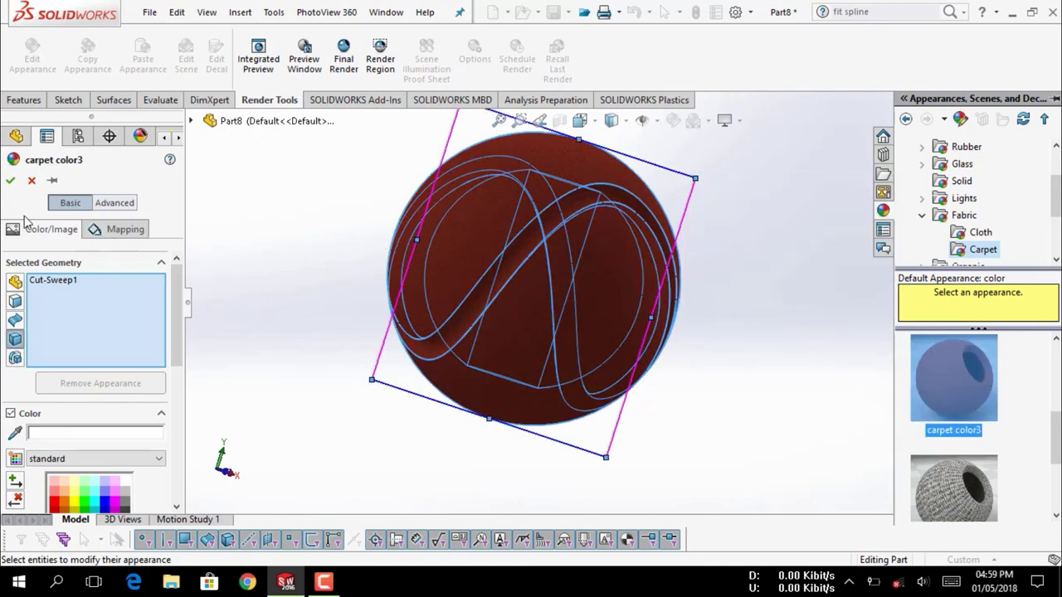
{"action": "left_click", "coordinate": [10, 182]}
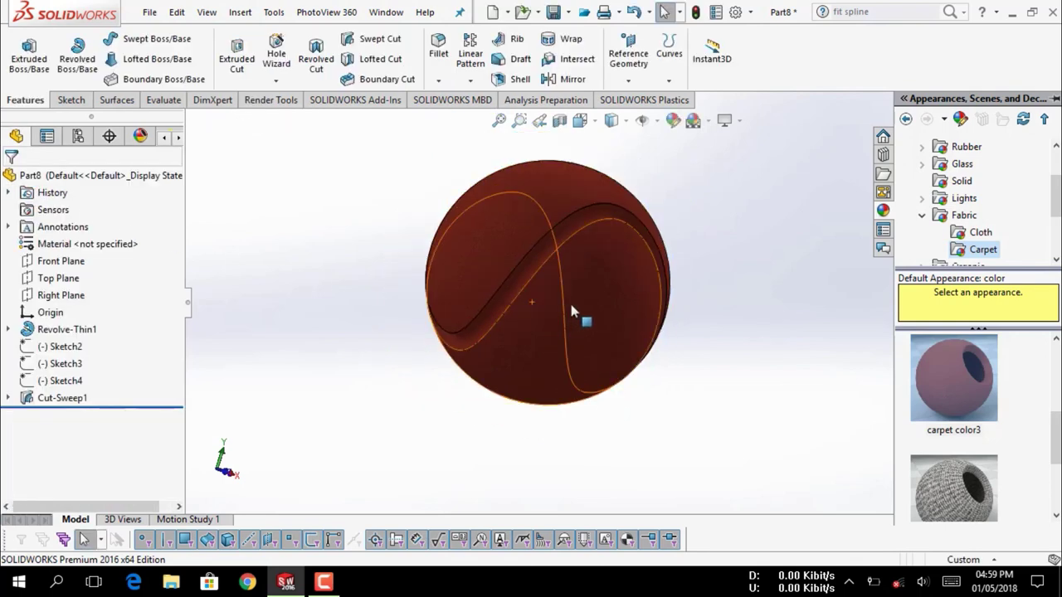
Recolour only the upper outer face above the groove with blue carpet color2
{"action": "middle_click_drag", "start_coordinate": [585, 213], "coordinate": [586, 223]}
{"action": "scroll", "coordinate": [587, 241], "scroll_direction": "up", "scroll_amount": 2}
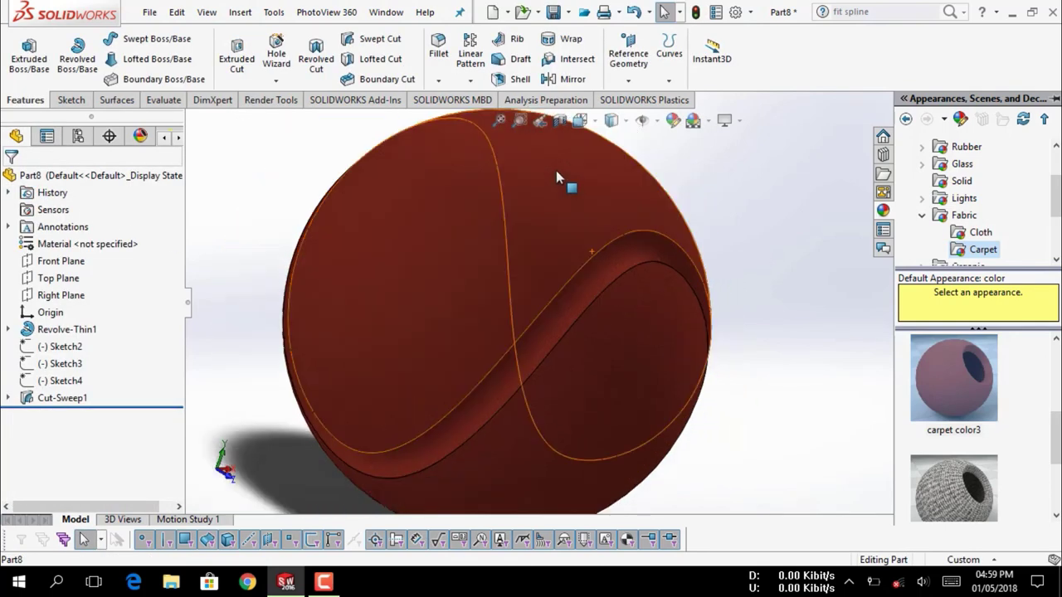
{"action": "scroll", "coordinate": [564, 180], "scroll_direction": "up", "scroll_amount": 3}
{"action": "left_click", "coordinate": [584, 211]}
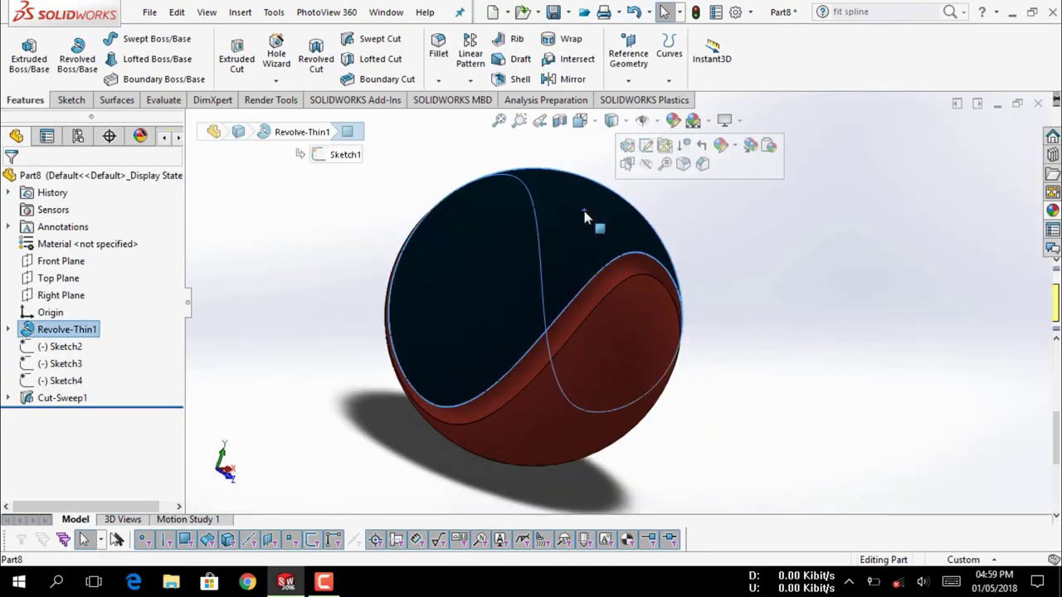
{"action": "left_click", "coordinate": [734, 147]}
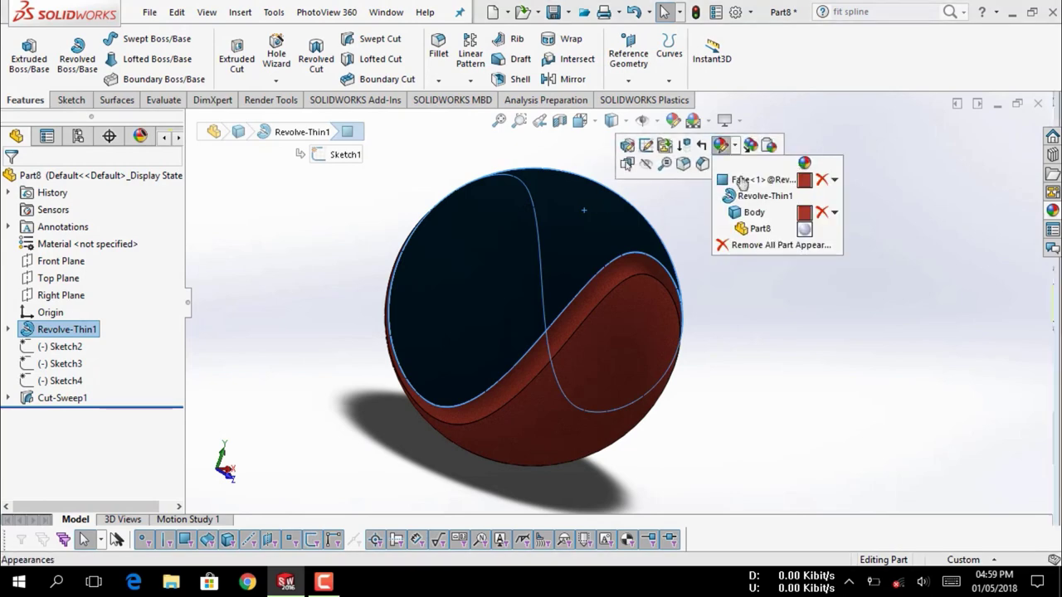
{"action": "left_click", "coordinate": [742, 186]}
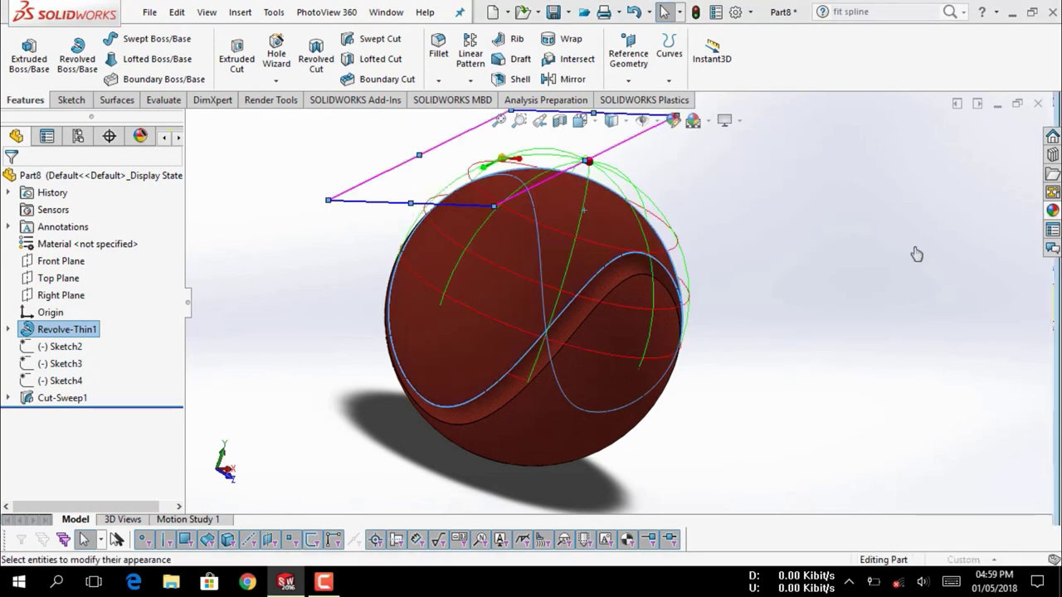
{"action": "scroll", "coordinate": [1035, 421], "scroll_direction": "down", "scroll_amount": 1}
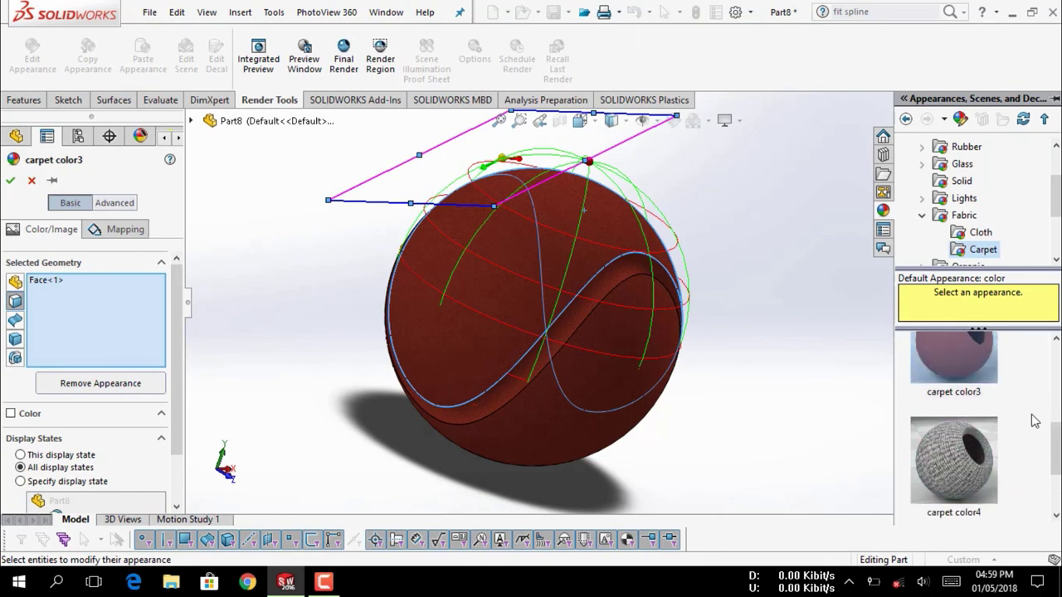
{"action": "scroll", "coordinate": [1029, 417], "scroll_direction": "up", "scroll_amount": 6}
{"action": "left_click", "coordinate": [985, 464]}
{"action": "left_click_drag", "start_coordinate": [986, 467], "coordinate": [545, 349]}
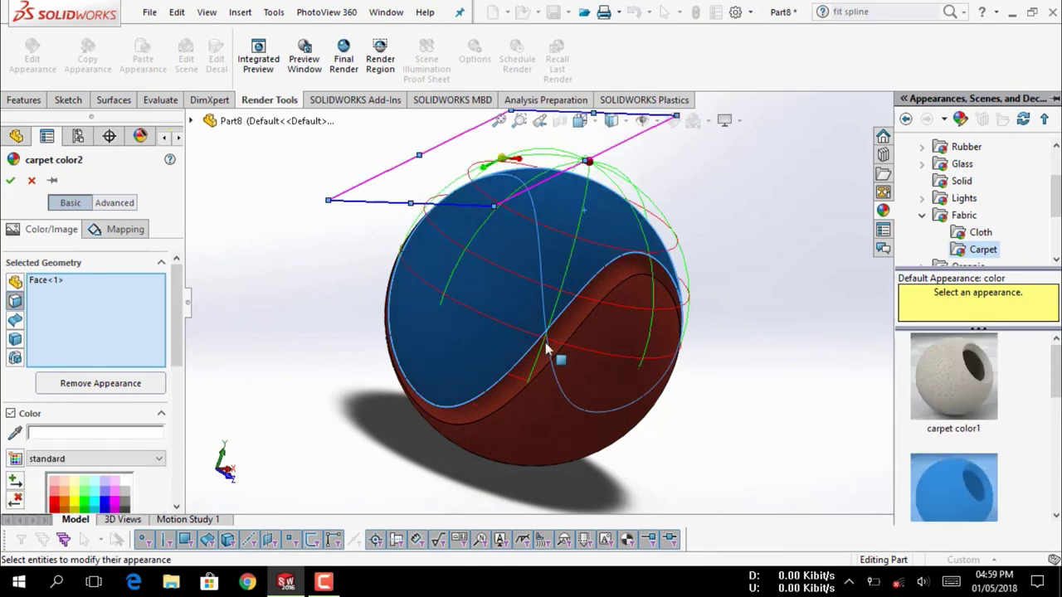
{"action": "left_click", "coordinate": [10, 181]}
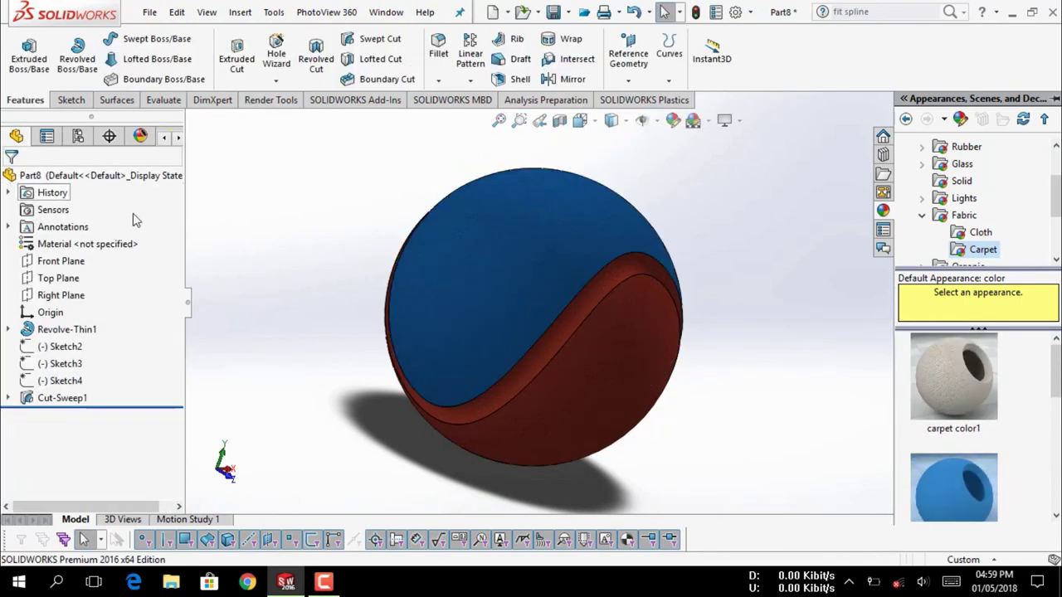
Zoom in on the groove and select its face for a face-level appearance edit
{"action": "middle_click_drag", "start_coordinate": [787, 275], "coordinate": [665, 301]}
{"action": "scroll", "coordinate": [622, 298], "scroll_direction": "down", "scroll_amount": 3}
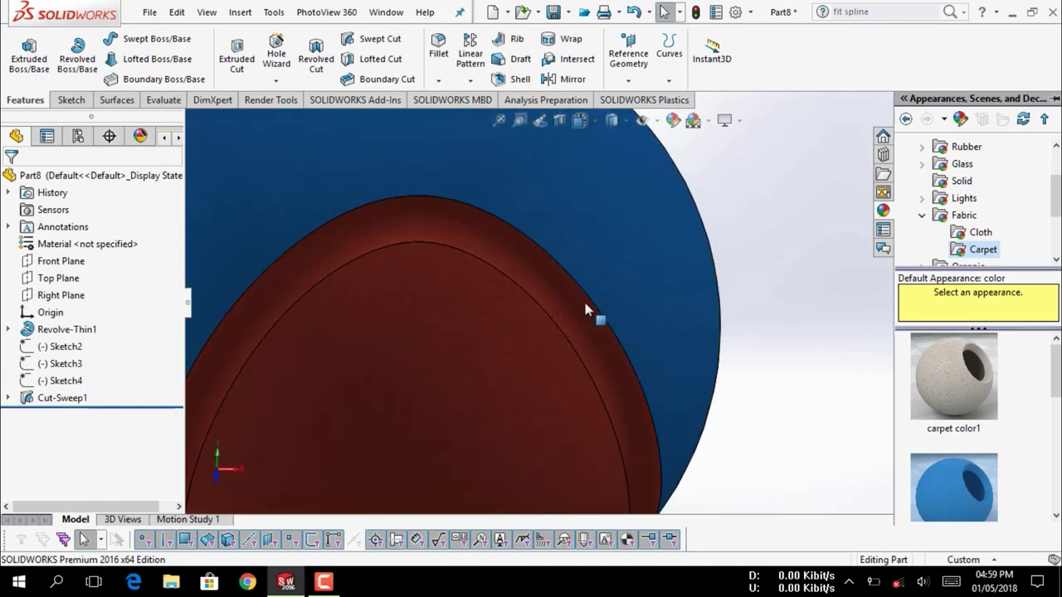
{"action": "scroll", "coordinate": [560, 299], "scroll_direction": "down", "scroll_amount": 3}
{"action": "left_click", "coordinate": [558, 298]}
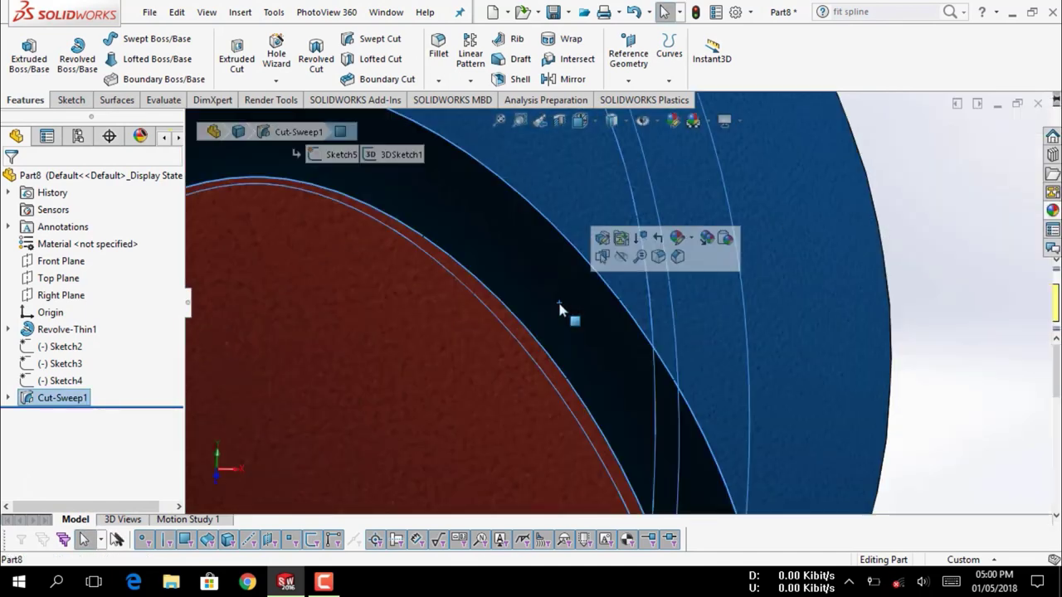
{"action": "left_click", "coordinate": [690, 239]}
{"action": "left_click", "coordinate": [701, 274]}
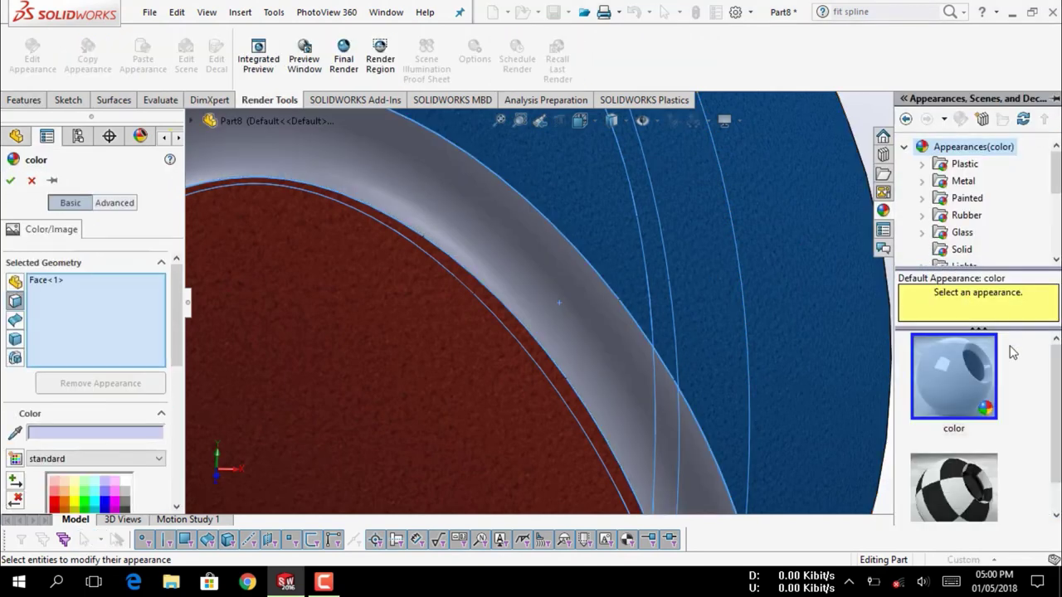
Apply the white Fabric > Carpet > carpet color1 appearance to the groove face
{"action": "scroll", "coordinate": [956, 224], "scroll_direction": "down", "scroll_amount": 2}
{"action": "left_click", "coordinate": [962, 215]}
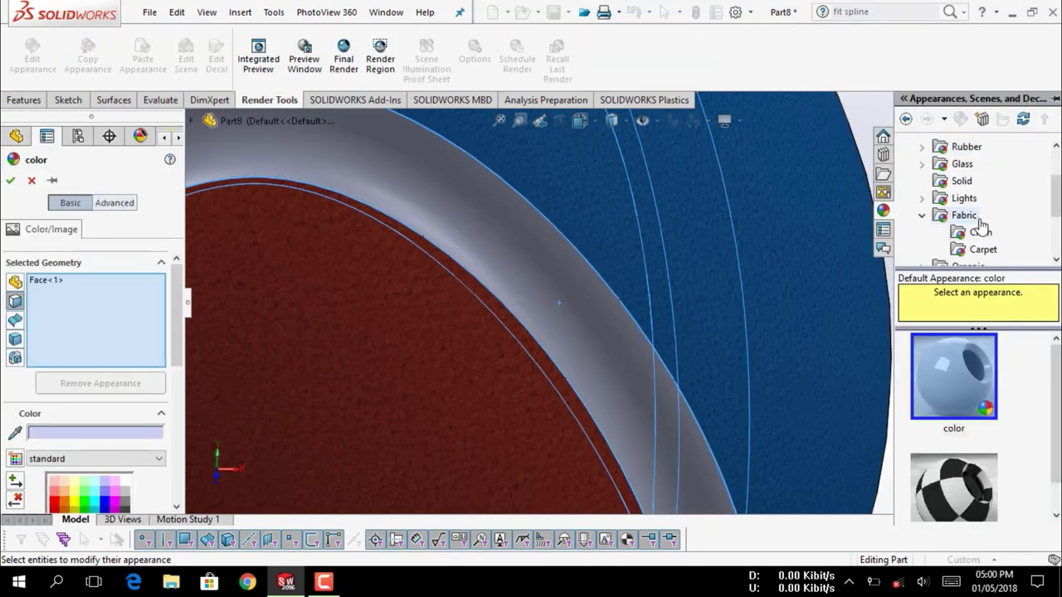
{"action": "left_click", "coordinate": [985, 250]}
{"action": "scroll", "coordinate": [1005, 363], "scroll_direction": "down", "scroll_amount": 3}
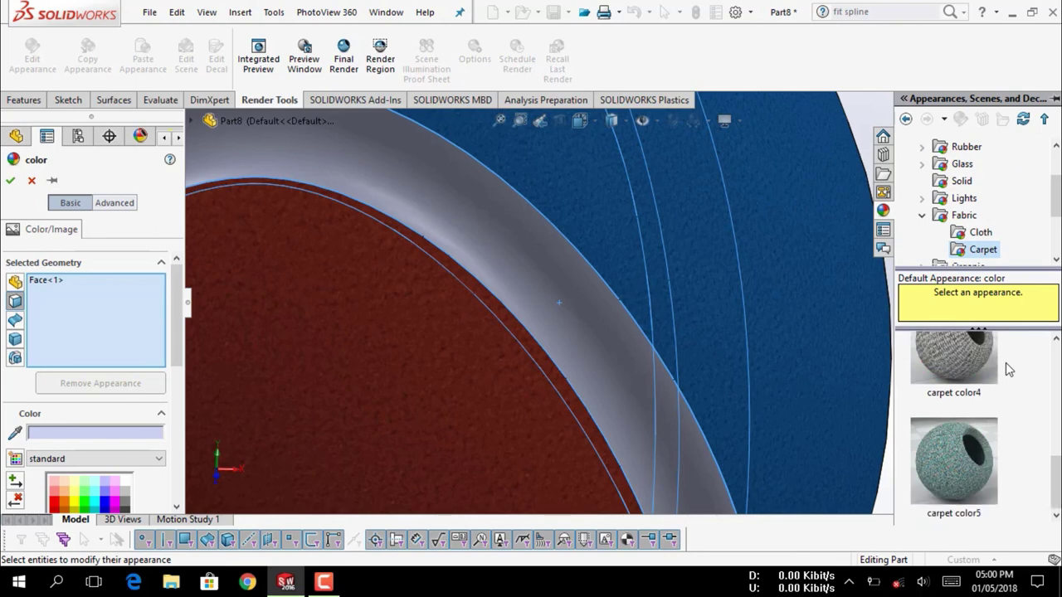
{"action": "scroll", "coordinate": [1005, 363], "scroll_direction": "up", "scroll_amount": 2}
{"action": "scroll", "coordinate": [1005, 362], "scroll_direction": "up", "scroll_amount": 2}
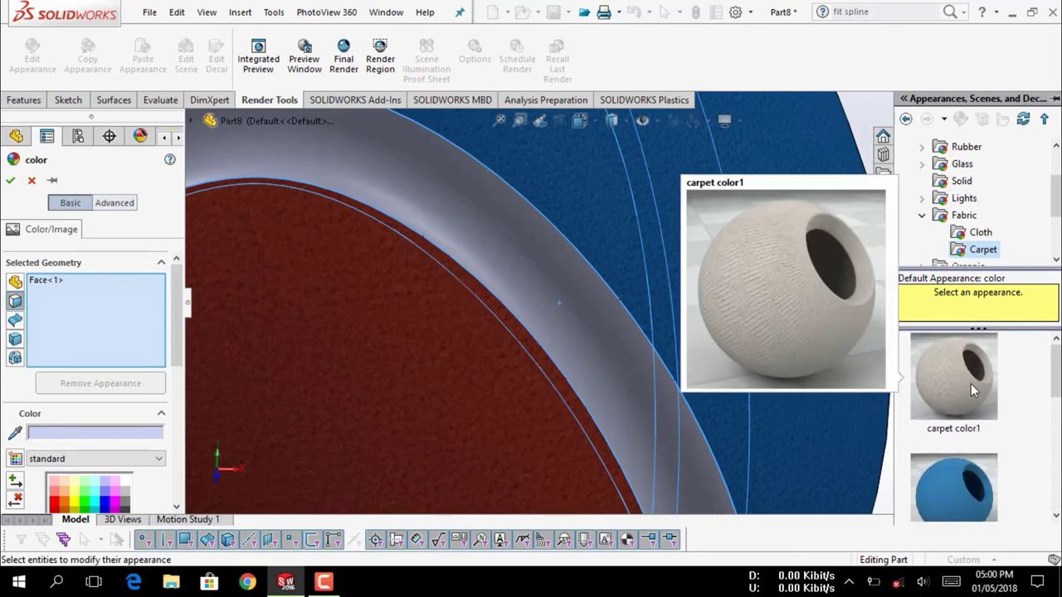
{"action": "left_click", "coordinate": [972, 384]}
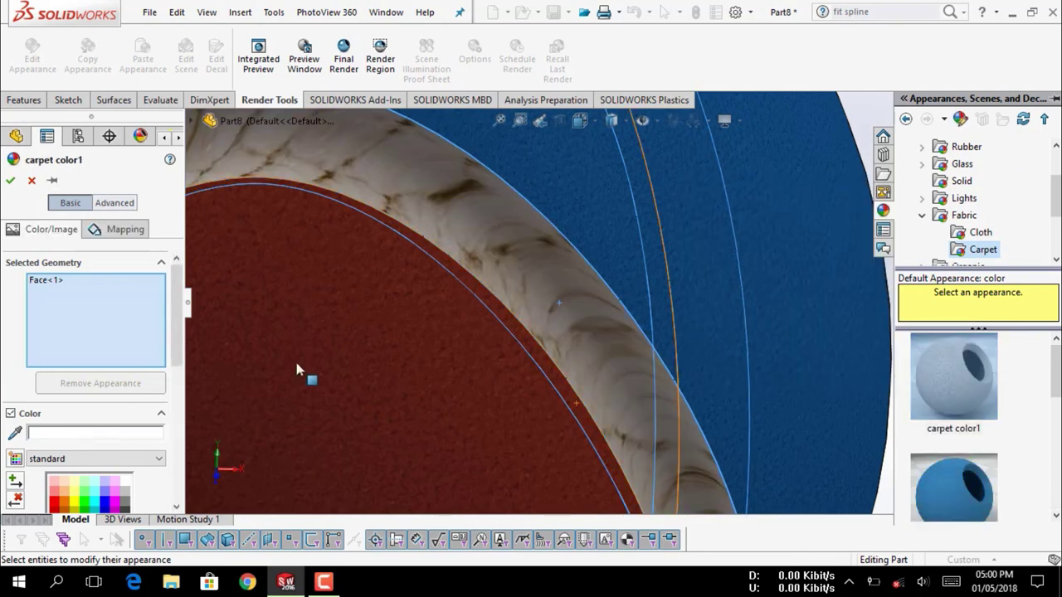
{"action": "scroll", "coordinate": [415, 307], "scroll_direction": "up", "scroll_amount": 2}
{"action": "scroll", "coordinate": [415, 308], "scroll_direction": "up", "scroll_amount": 3}
{"action": "scroll", "coordinate": [445, 290], "scroll_direction": "up", "scroll_amount": 1}
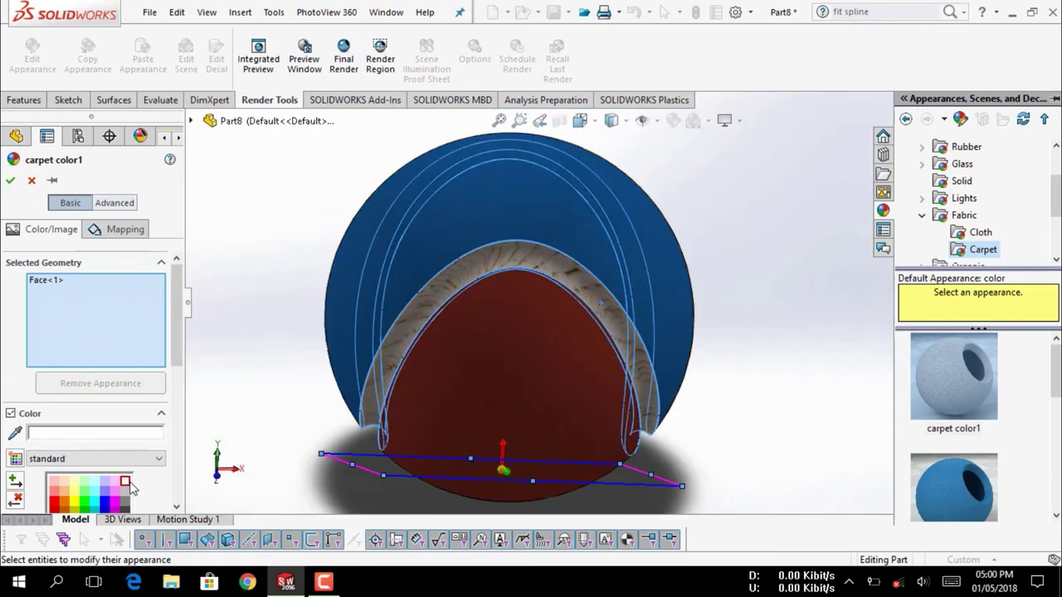
{"action": "left_click", "coordinate": [10, 182]}
{"action": "mouse_move", "coordinate": [644, 315]}
{"action": "middle_mouse_down"}
{"action": "mouse_move", "coordinate": [785, 392]}
{"action": "mouse_move", "coordinate": [754, 426]}
{"action": "mouse_move", "coordinate": [671, 385]}
{"action": "mouse_move", "coordinate": [642, 391]}
{"action": "mouse_move", "coordinate": [603, 262]}
{"action": "middle_mouse_up"}
{"action": "scroll", "coordinate": [605, 274], "scroll_direction": "down", "scroll_amount": 2}
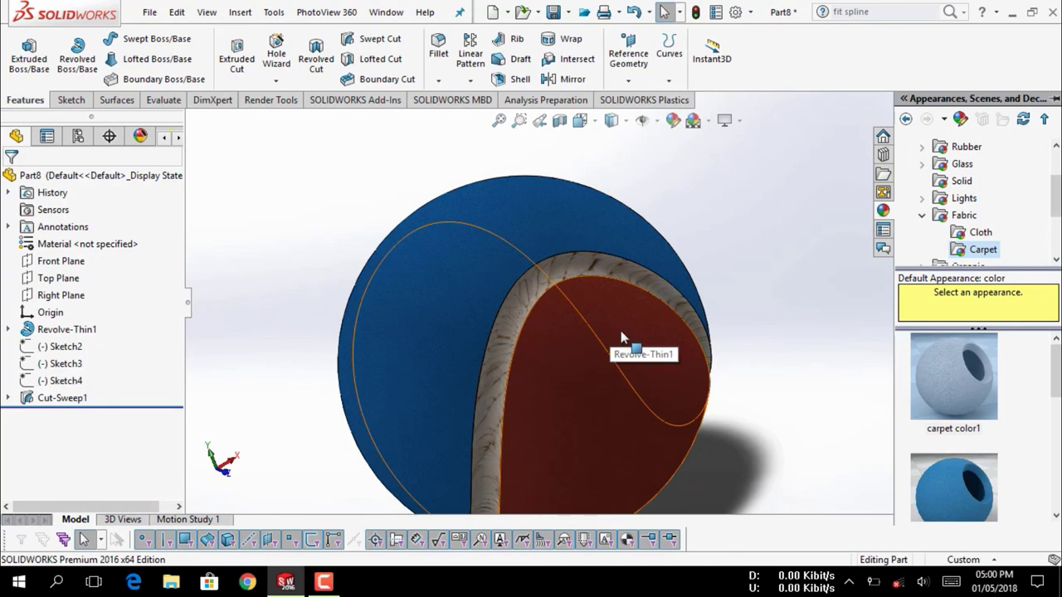
{"action": "mouse_move", "coordinate": [621, 339]}
{"action": "middle_mouse_down"}
{"action": "mouse_move", "coordinate": [630, 391]}
{"action": "mouse_move", "coordinate": [605, 289]}
{"action": "middle_mouse_up"}
{"action": "scroll", "coordinate": [631, 356], "scroll_direction": "down", "scroll_amount": 4}
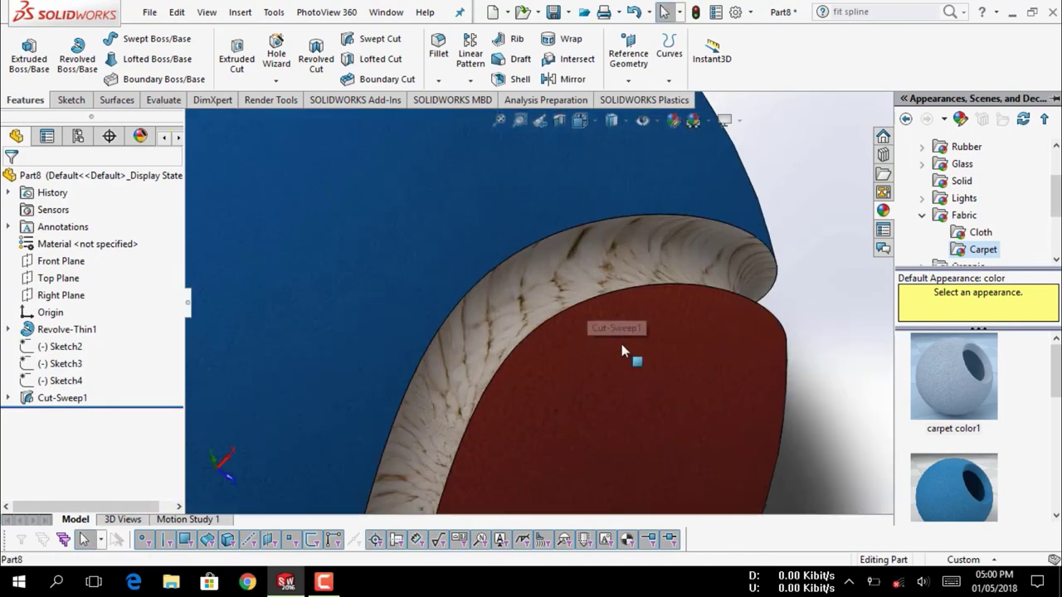
{"action": "scroll", "coordinate": [618, 365], "scroll_direction": "up", "scroll_amount": 5}
{"action": "mouse_move", "coordinate": [605, 390]}
{"action": "middle_mouse_down"}
{"action": "mouse_move", "coordinate": [578, 455]}
{"action": "mouse_move", "coordinate": [632, 399]}
{"action": "mouse_move", "coordinate": [605, 351]}
{"action": "mouse_move", "coordinate": [661, 329]}
{"action": "mouse_move", "coordinate": [617, 309]}
{"action": "mouse_move", "coordinate": [642, 272]}
{"action": "mouse_move", "coordinate": [636, 307]}
{"action": "middle_mouse_up"}
{"action": "scroll", "coordinate": [647, 337], "scroll_direction": "down", "scroll_amount": 2}
{"action": "scroll", "coordinate": [583, 333], "scroll_direction": "down", "scroll_amount": 2}
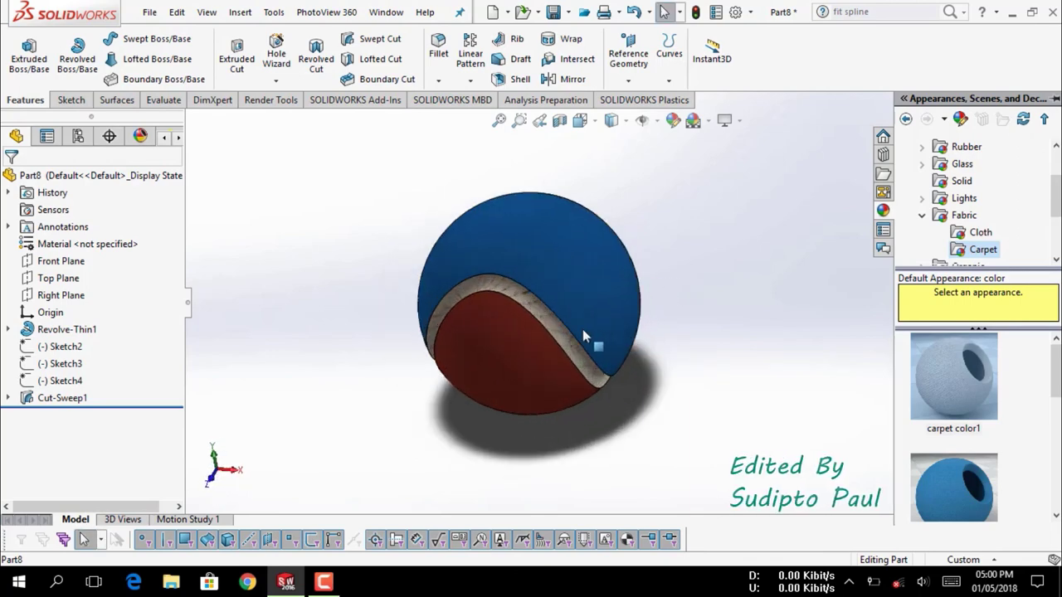
{"action": "mouse_move", "coordinate": [470, 326]}
{"action": "middle_mouse_down"}
{"action": "mouse_move", "coordinate": [467, 341]}
{"action": "mouse_move", "coordinate": [540, 315]}
{"action": "mouse_move", "coordinate": [550, 355]}
{"action": "middle_mouse_up"}
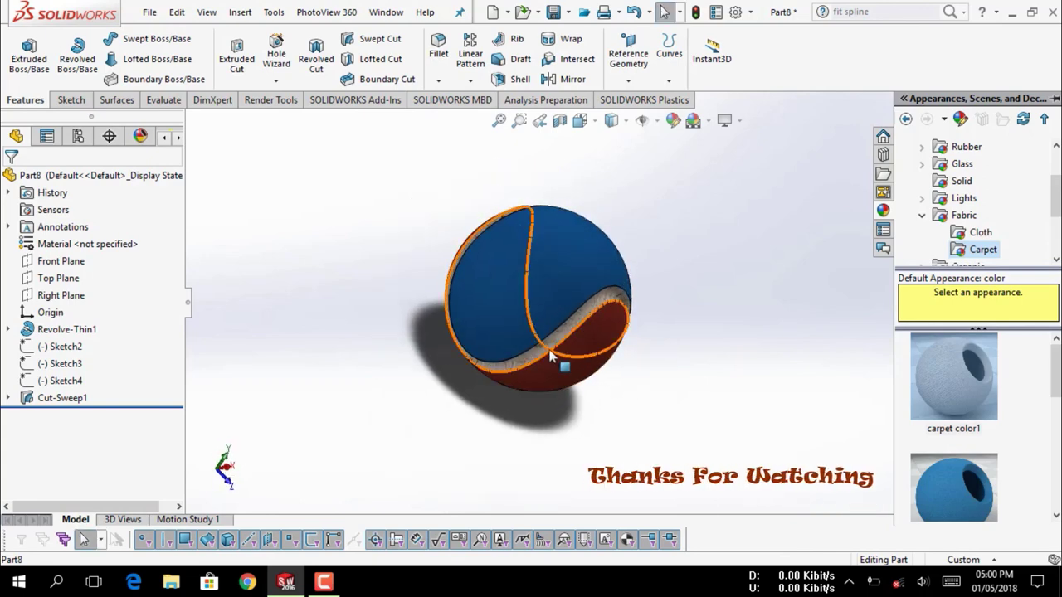